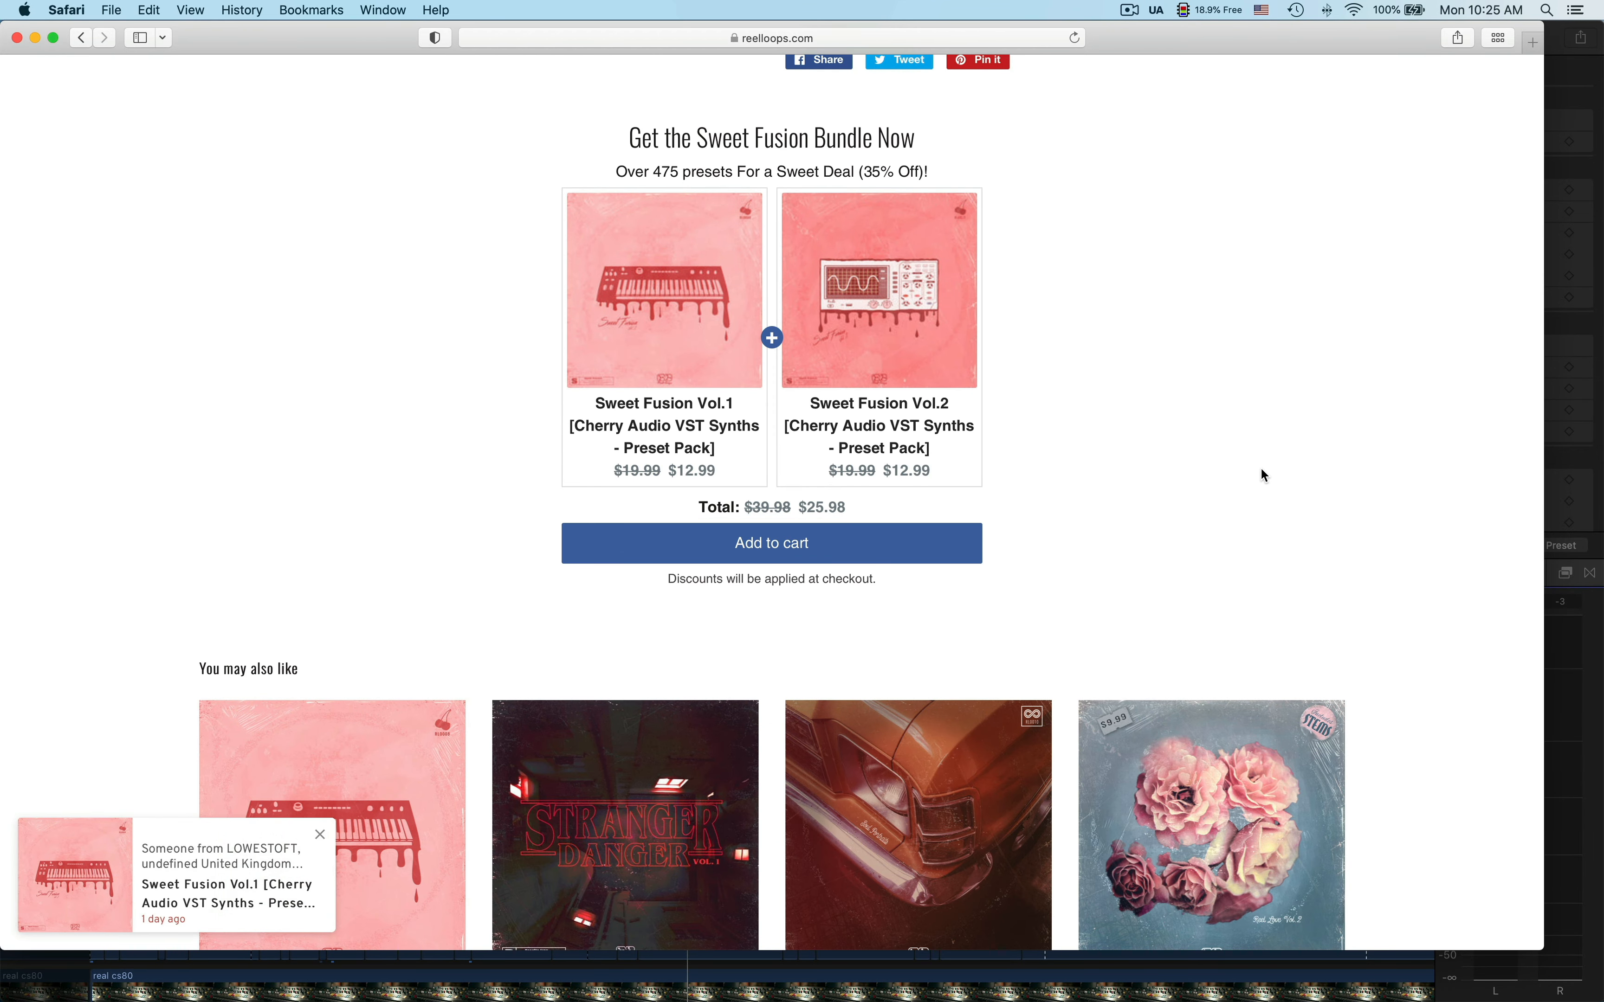
scroll(1260, 469, down, 1)
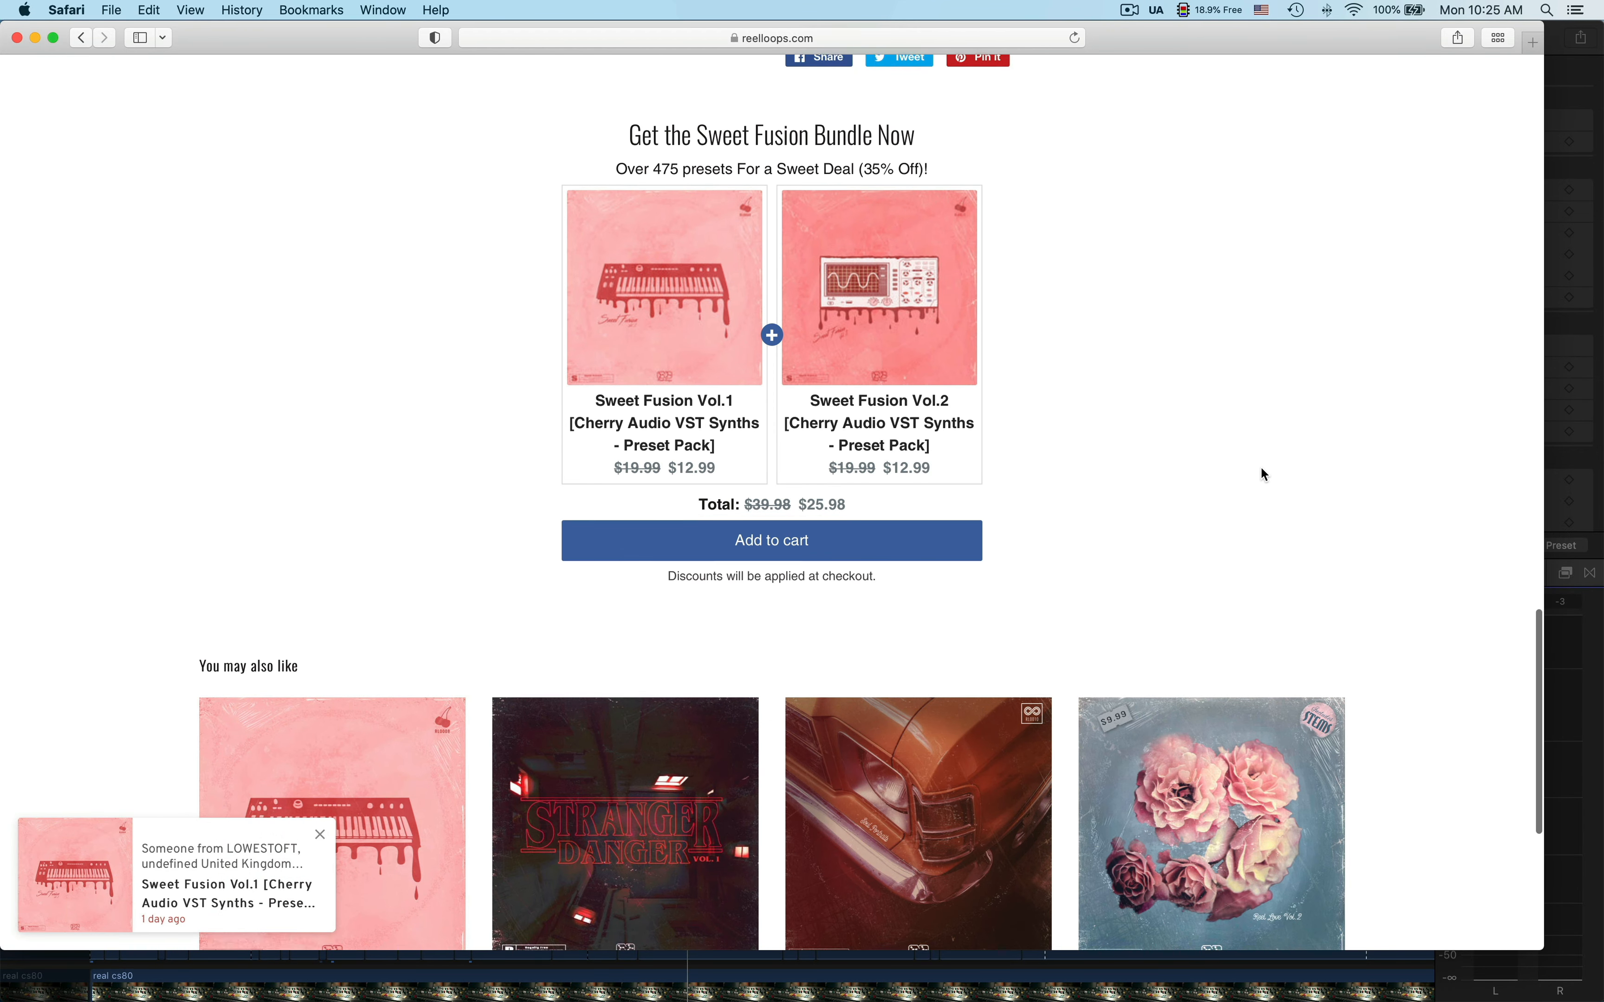
scroll(1261, 469, up, 1)
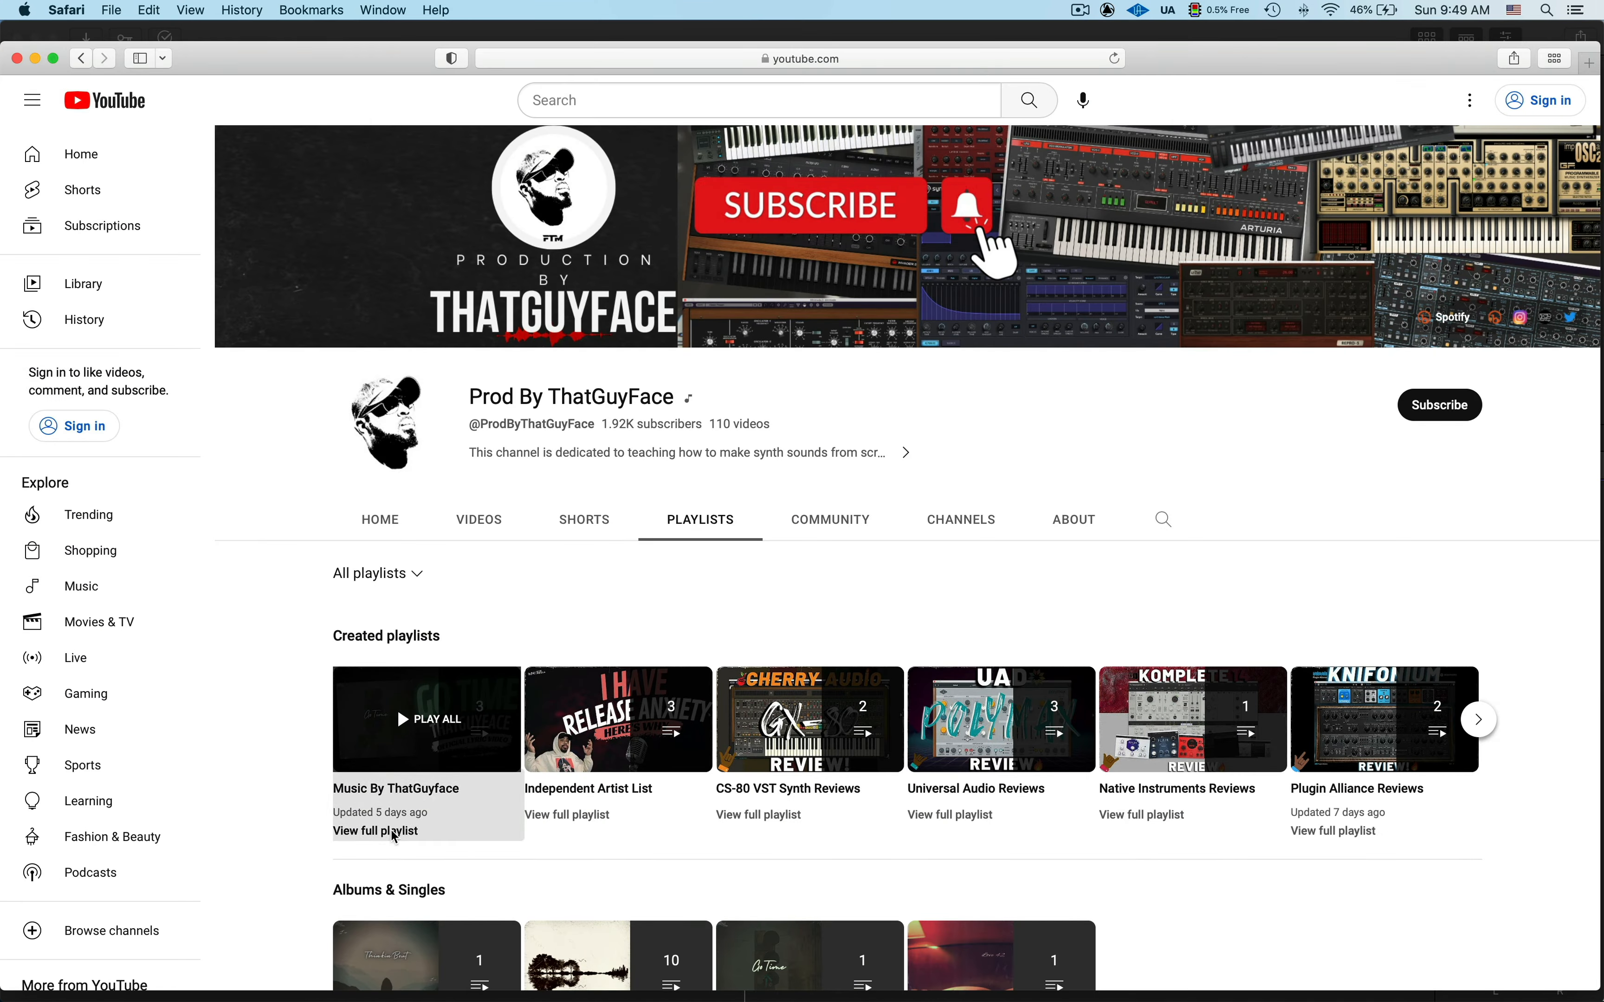
Step: Open the Music By ThatGuyface playlist and play the Thinkin Bout official lyric video
click(397, 706)
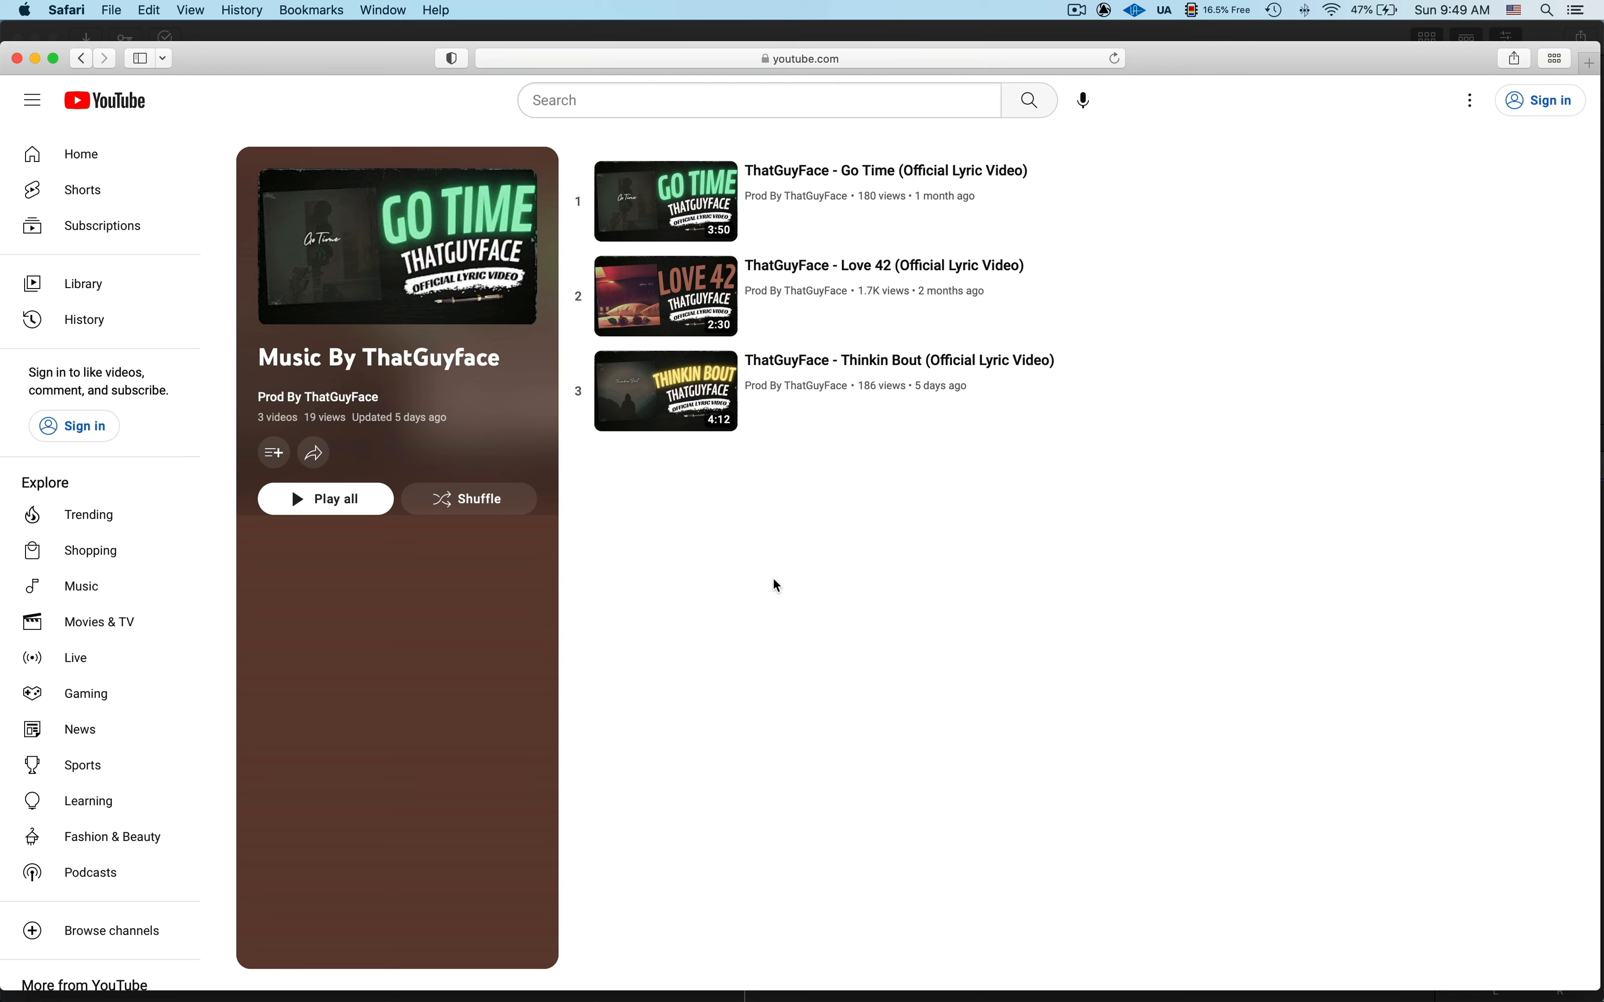
click(685, 404)
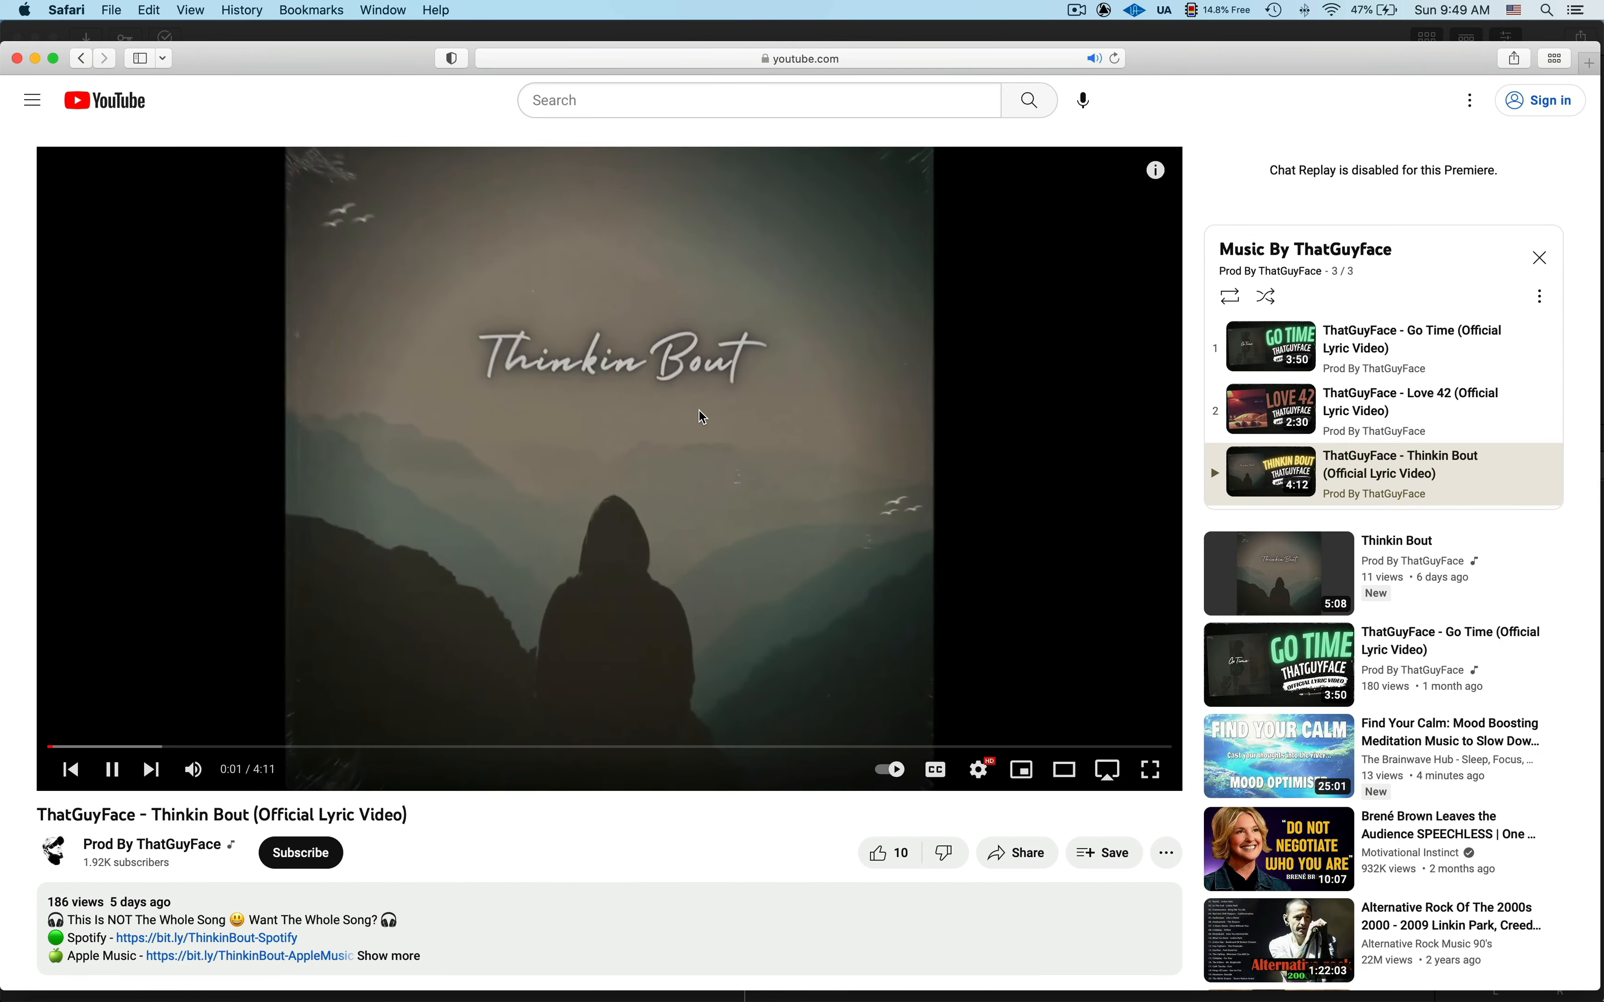
scroll(421, 768, down, 3)
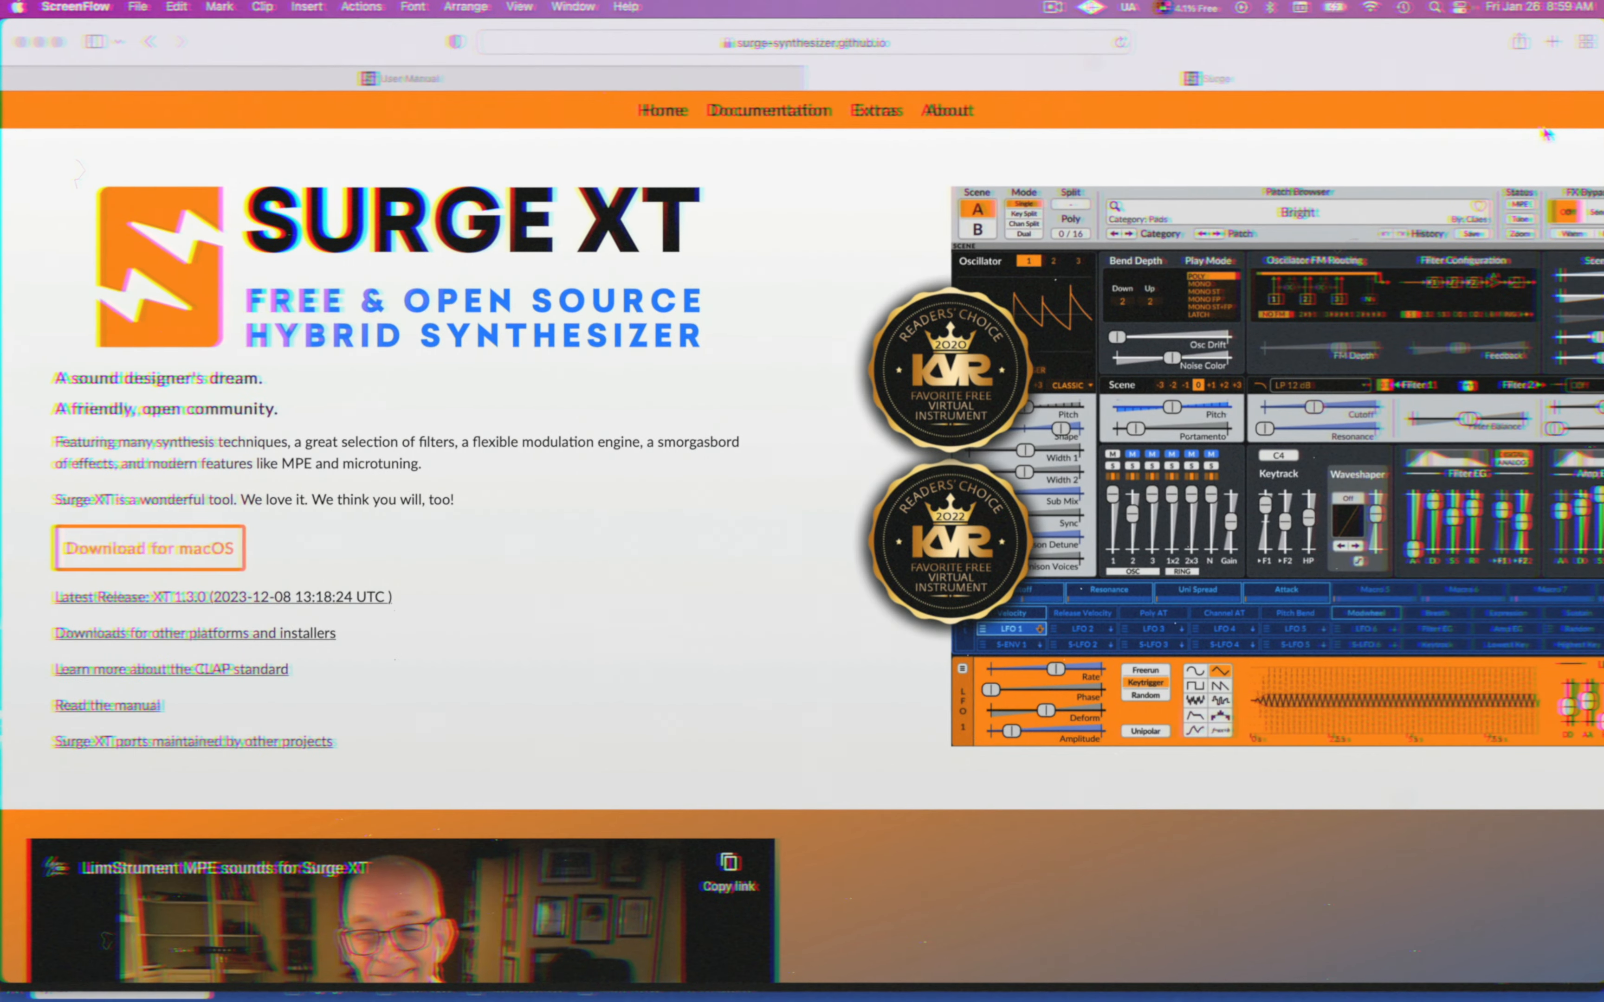
Step: Read through the Surge XT homepage, covering its factory sounds, oscillators, filters, modulation, effects and community sections
scroll(1557, 128, down, 15)
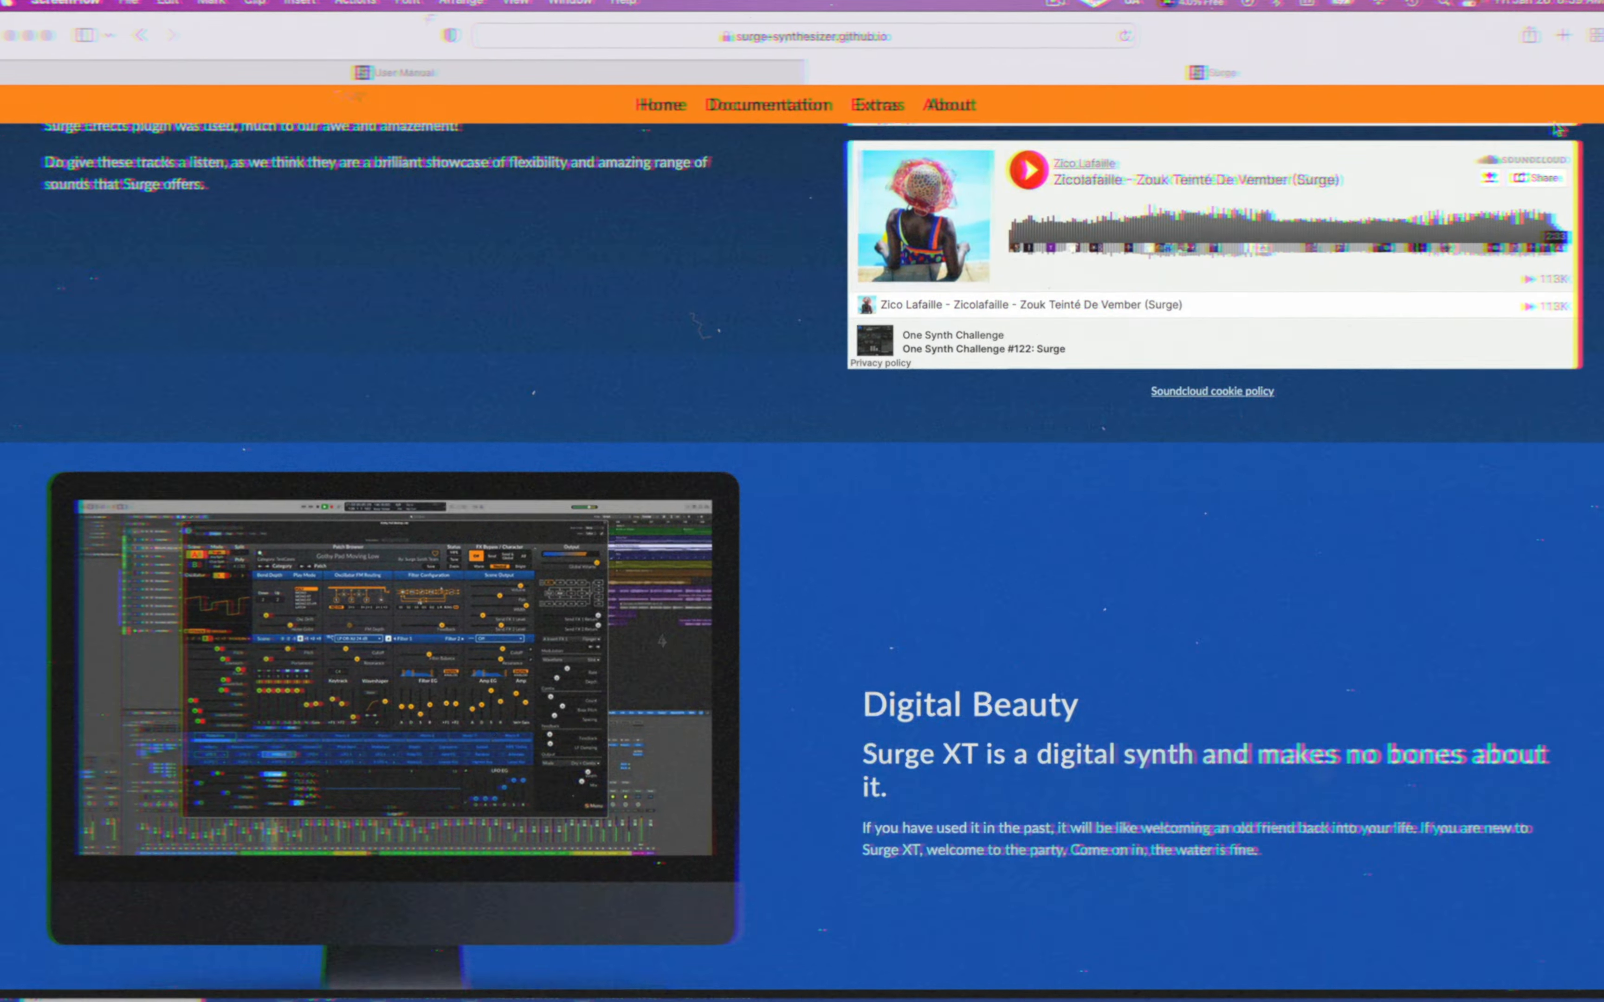
scroll(1557, 128, down, 15)
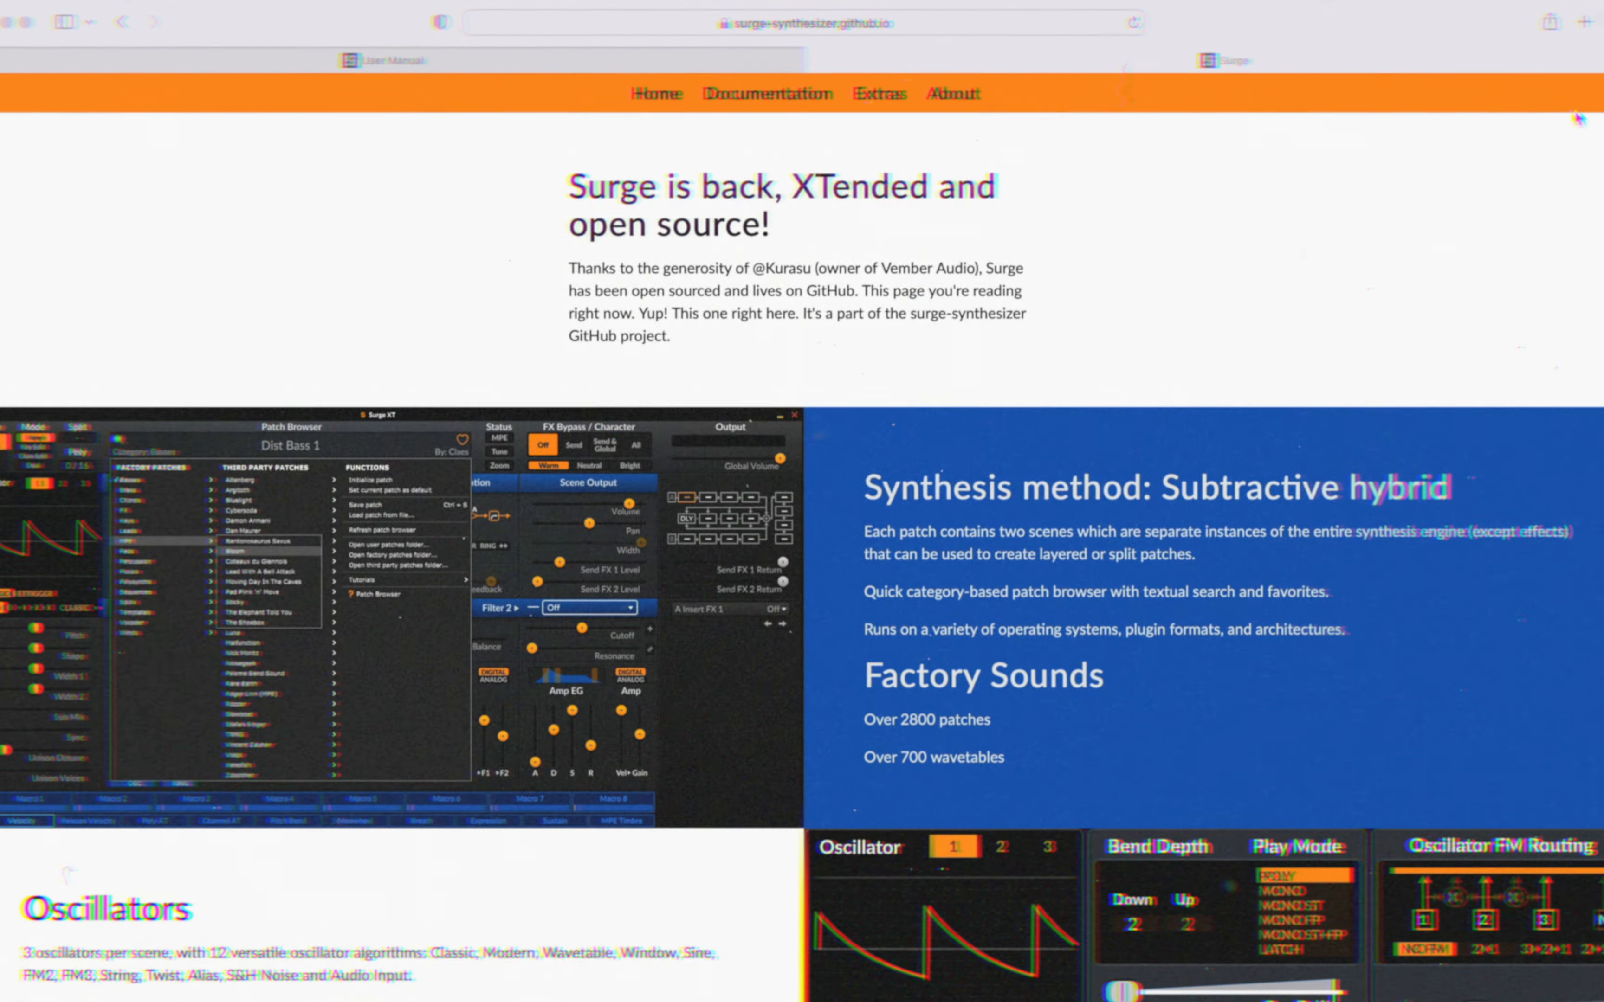
scroll(1577, 118, down, 12)
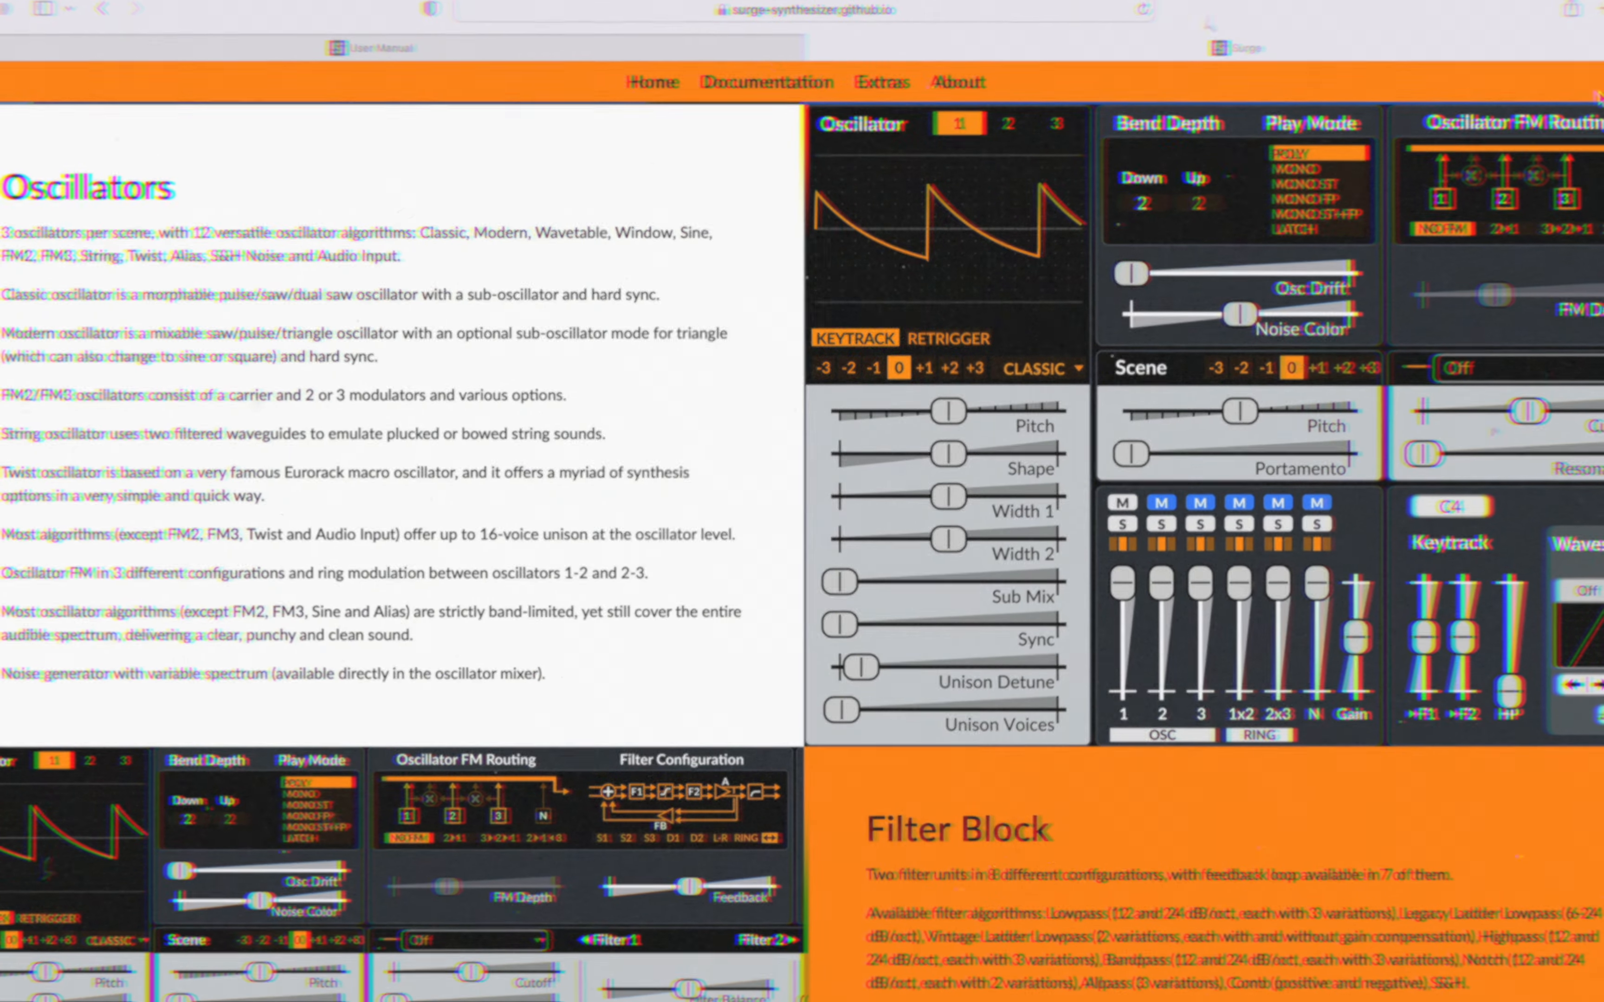
scroll(1597, 96, down, 10)
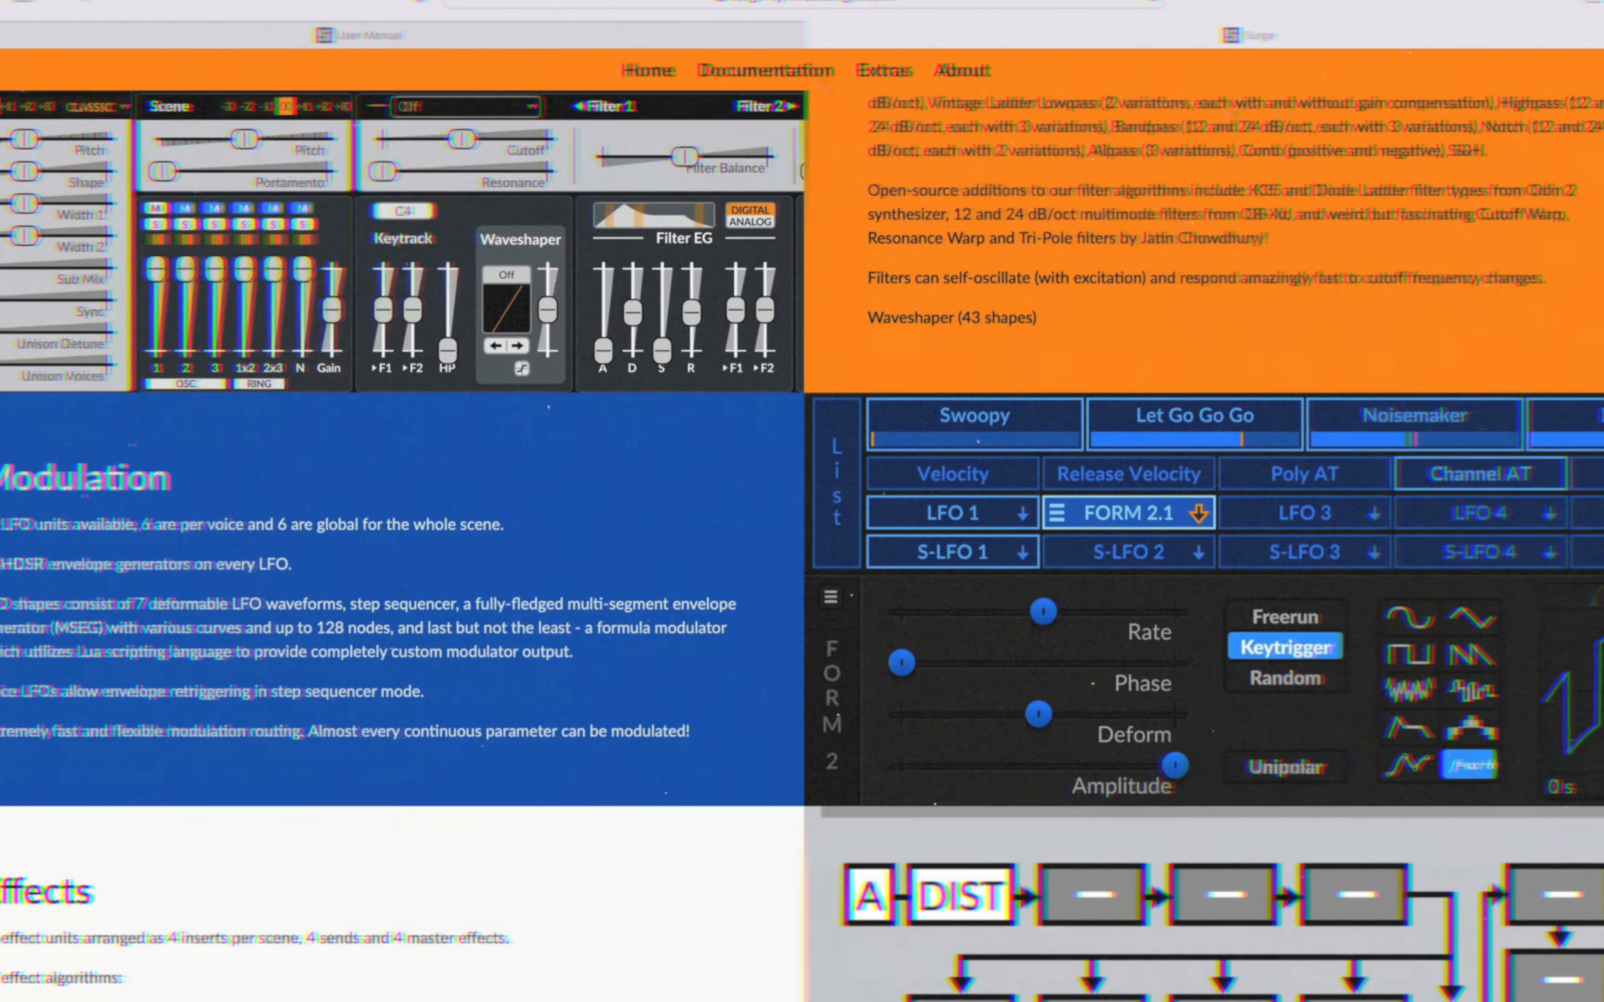
scroll(802, 530, down, 12)
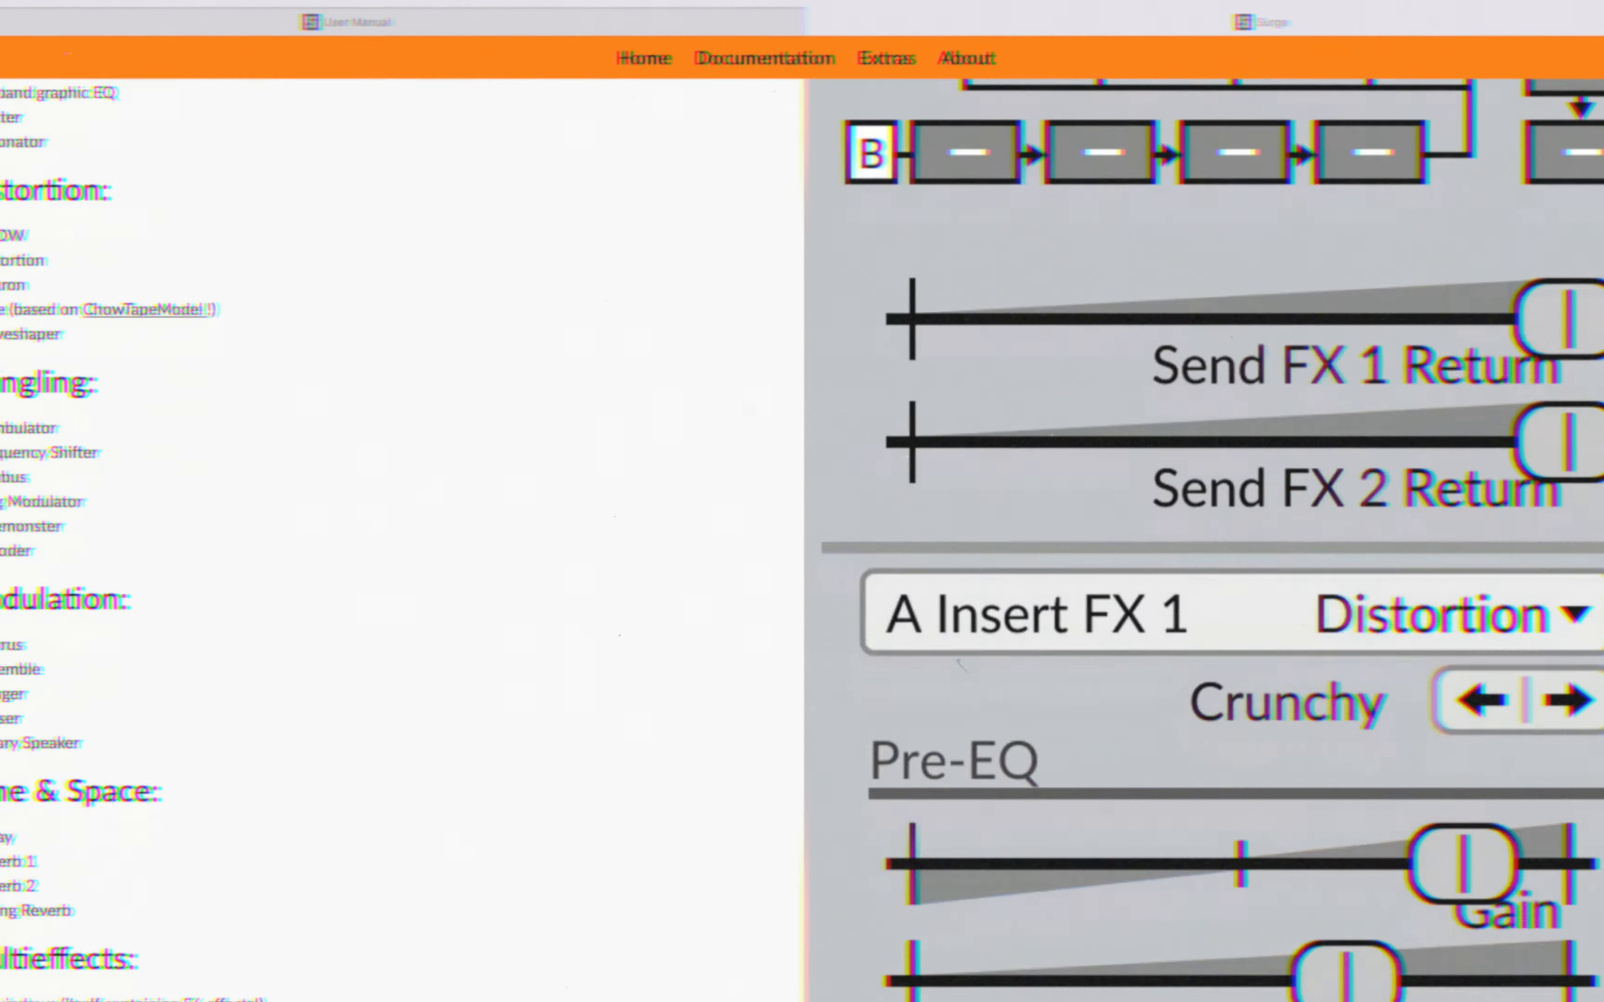
scroll(1558, 119, down, 15)
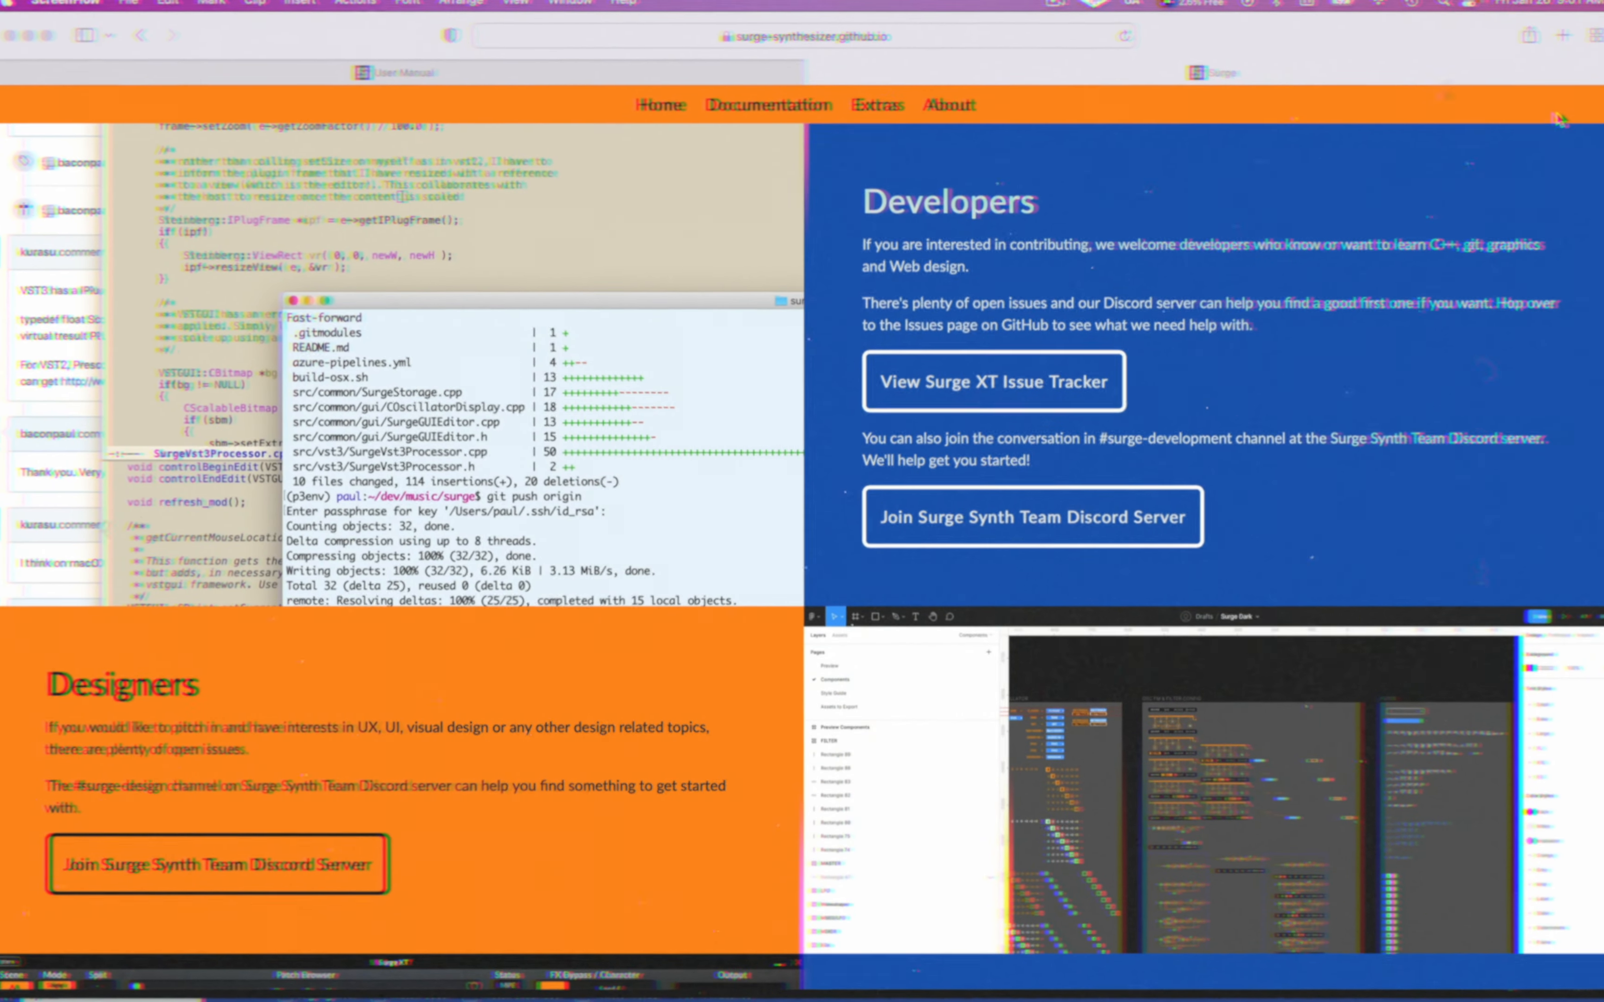
scroll(1558, 119, down, 15)
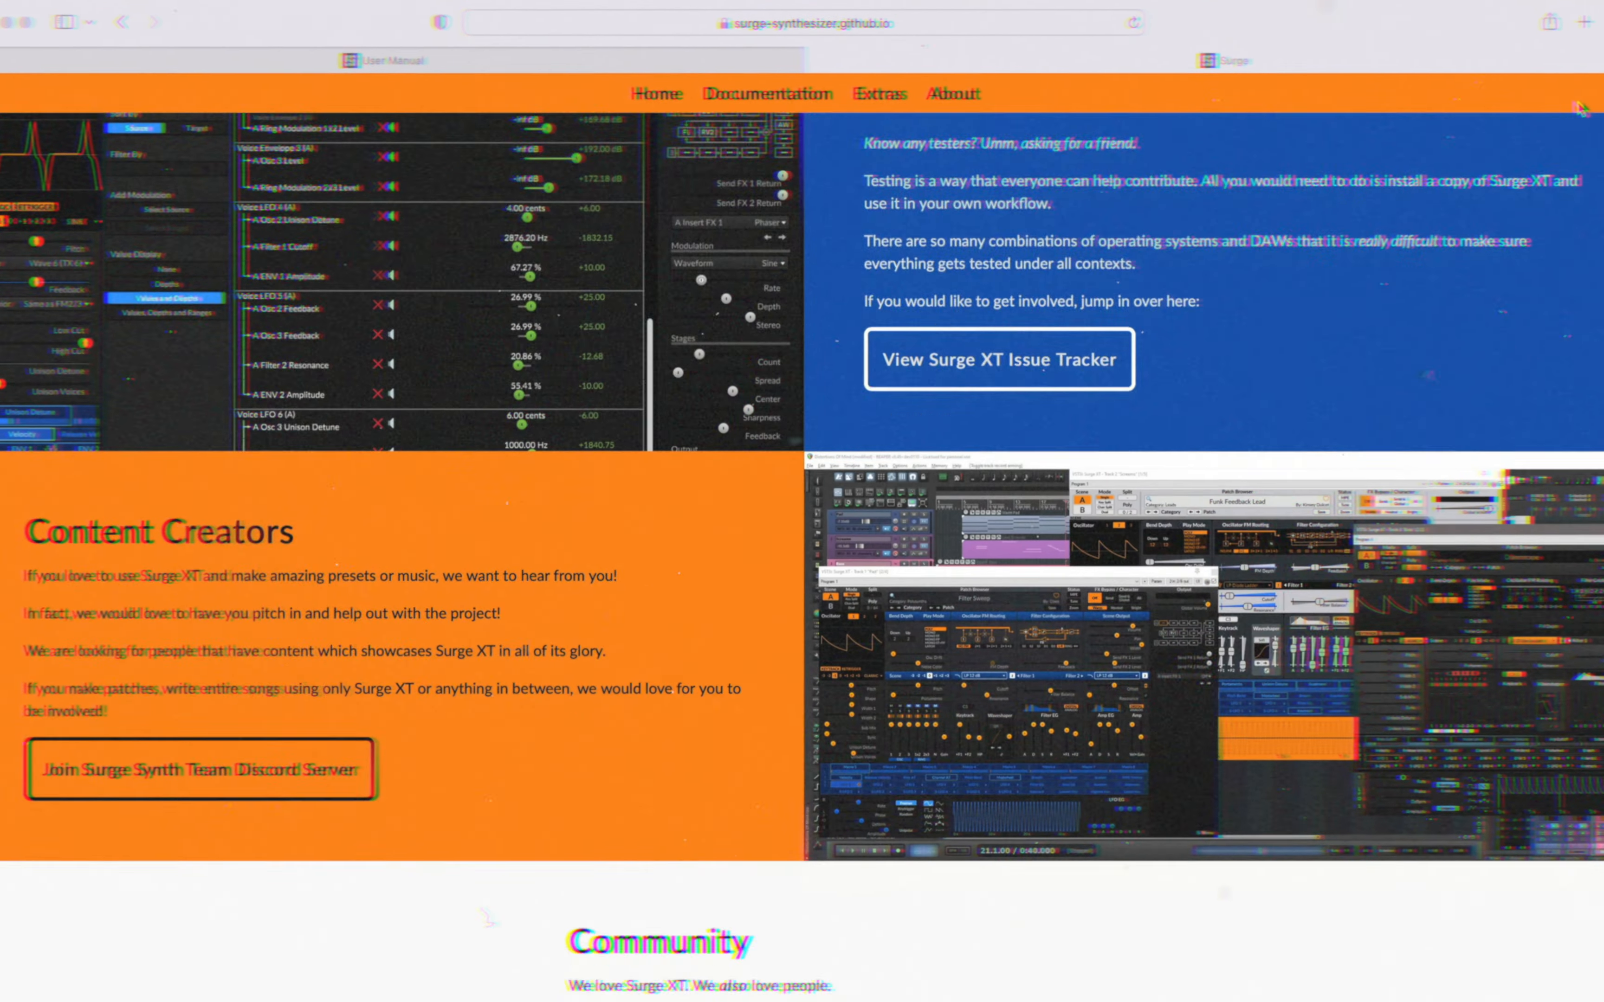
scroll(1580, 110, down, 5)
scroll(1141, 385, down, 12)
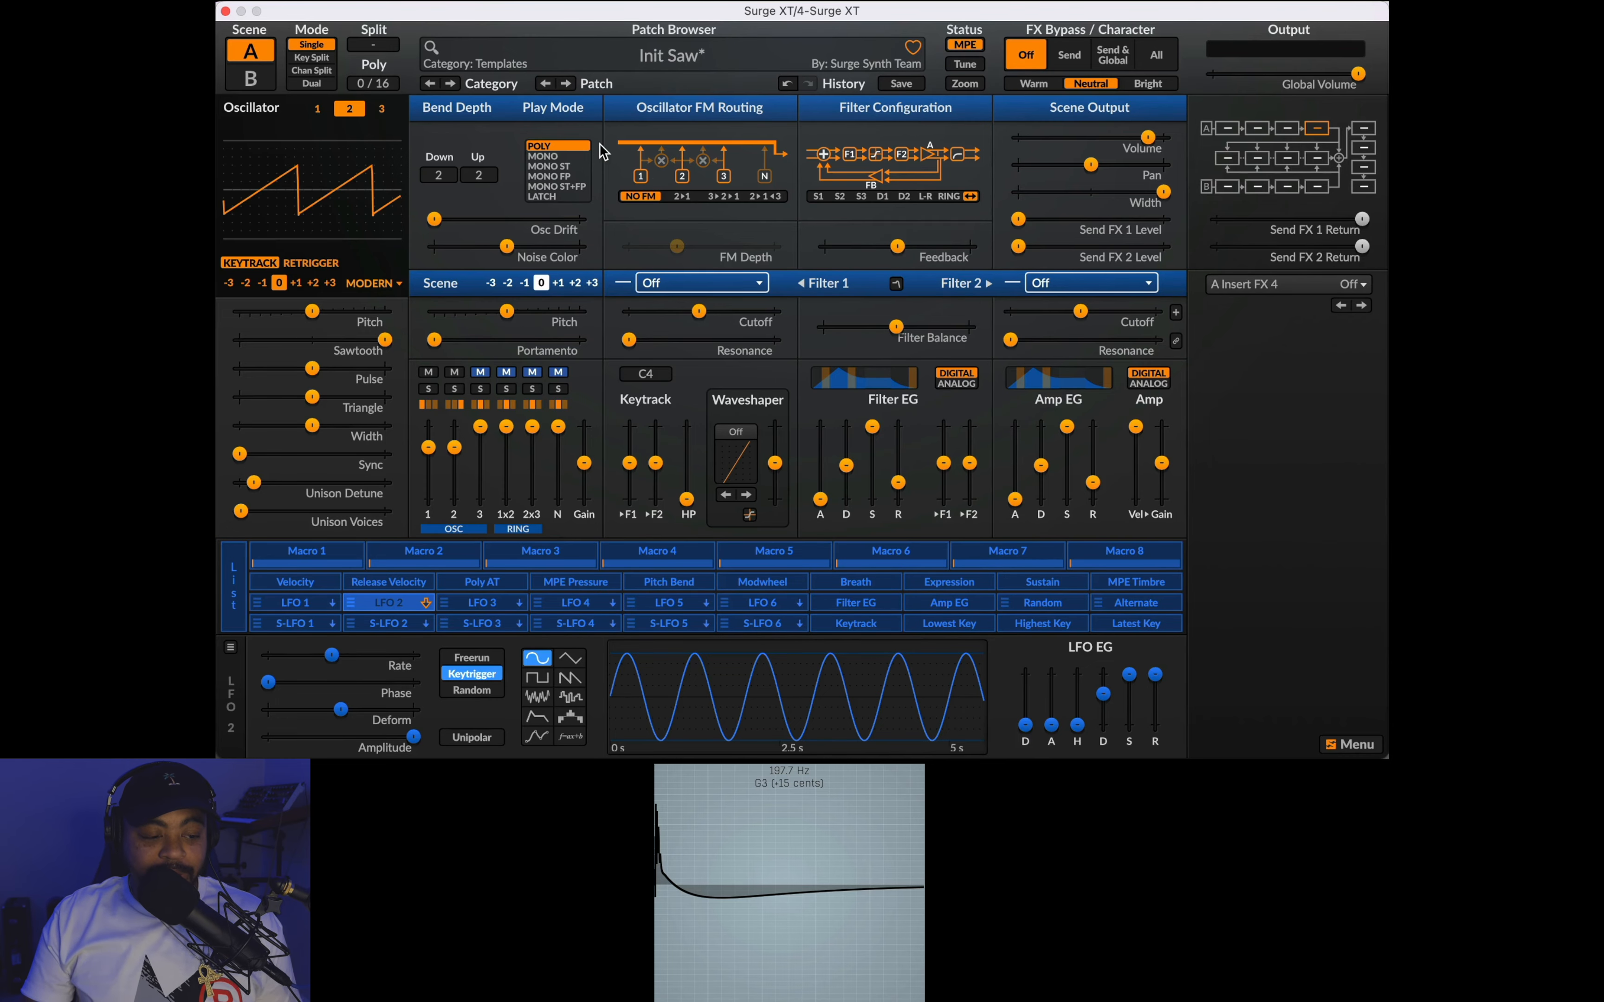
Step: Load the Init Saw patch from the factory Templates category
click(732, 60)
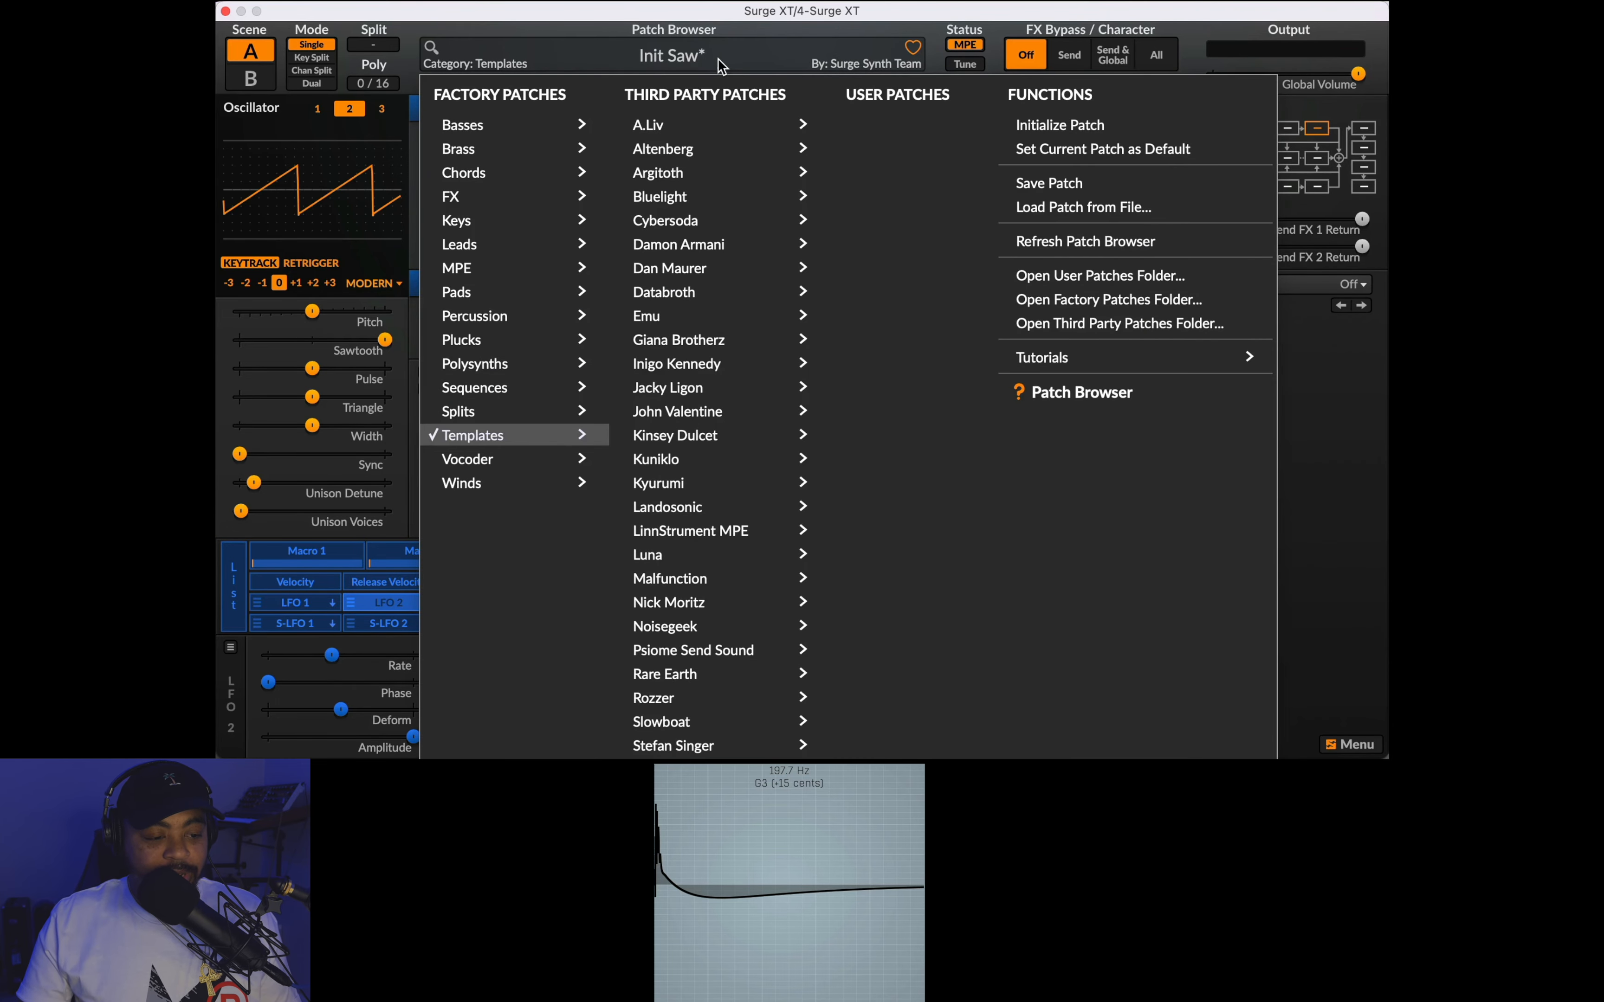
mouse_move(484, 432)
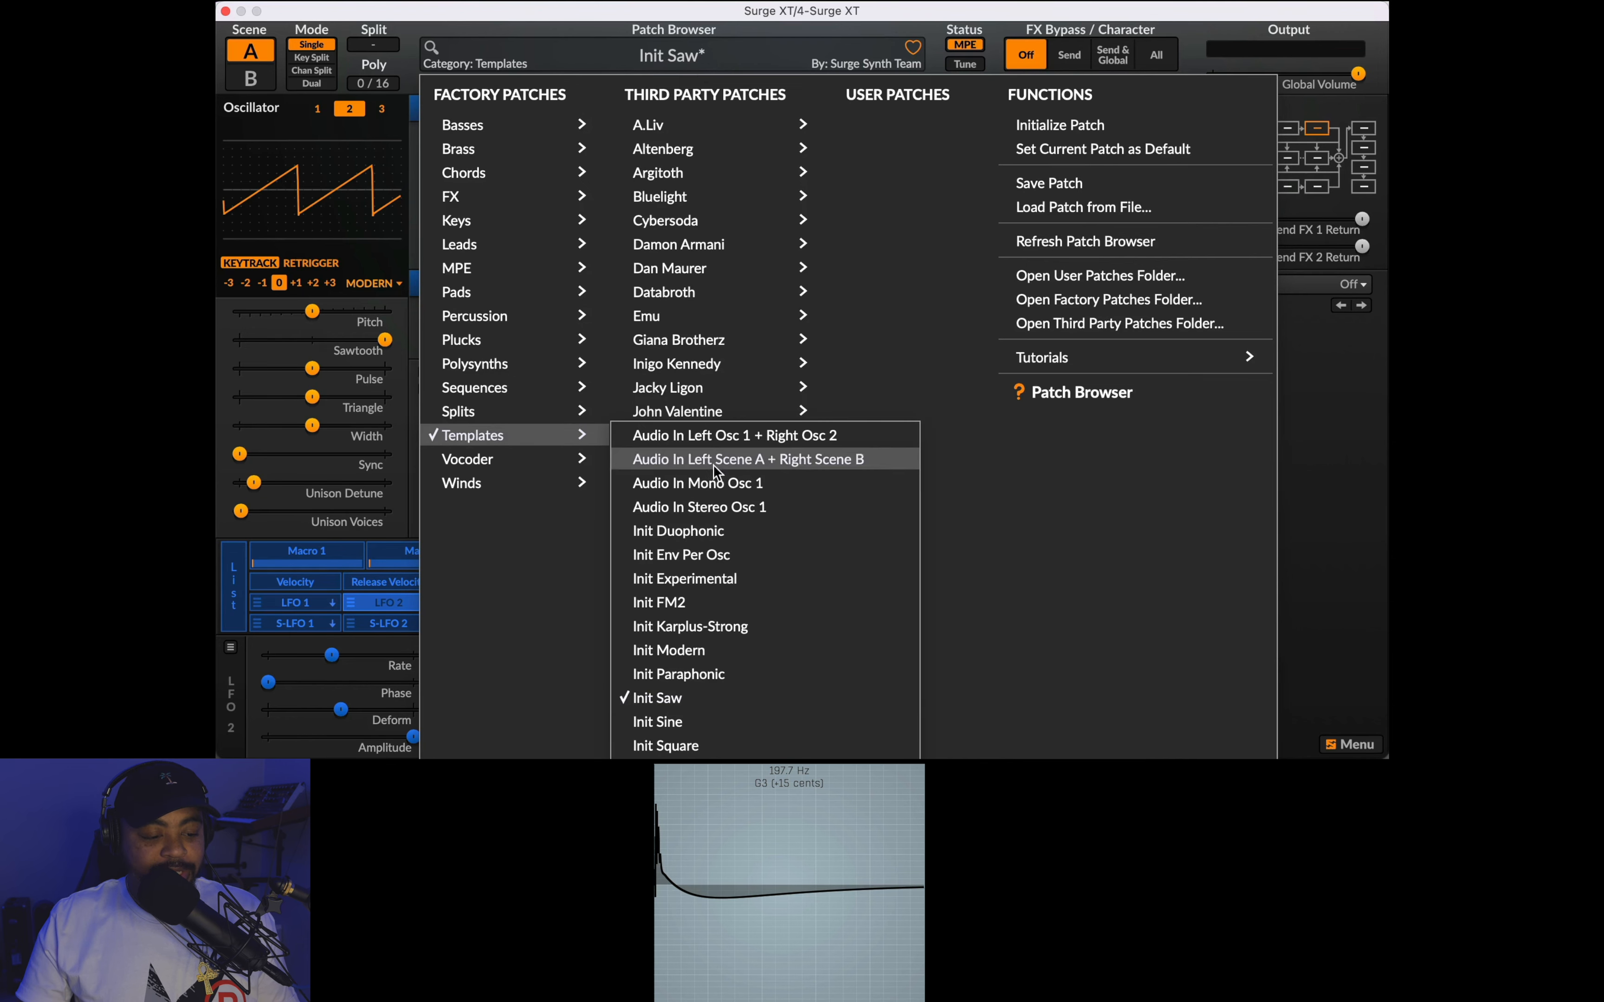
click(658, 699)
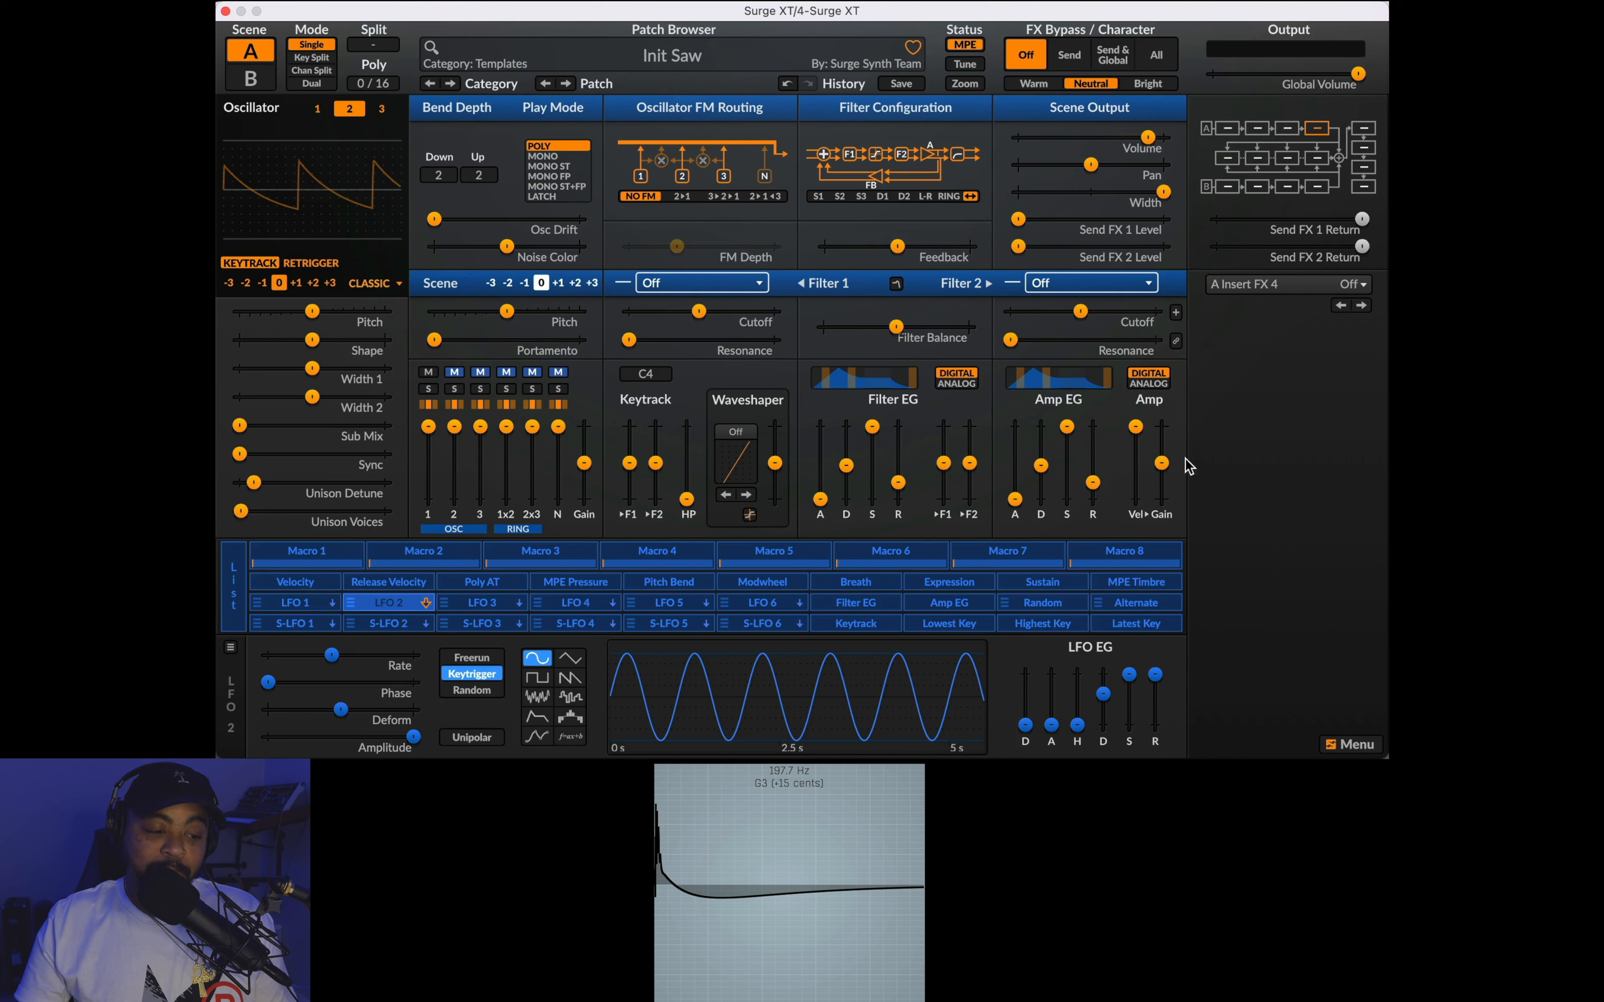
Step: Try the Wavetable type on oscillator 1 and open its list of factory and third-party wavetables
mouse_move(673, 241)
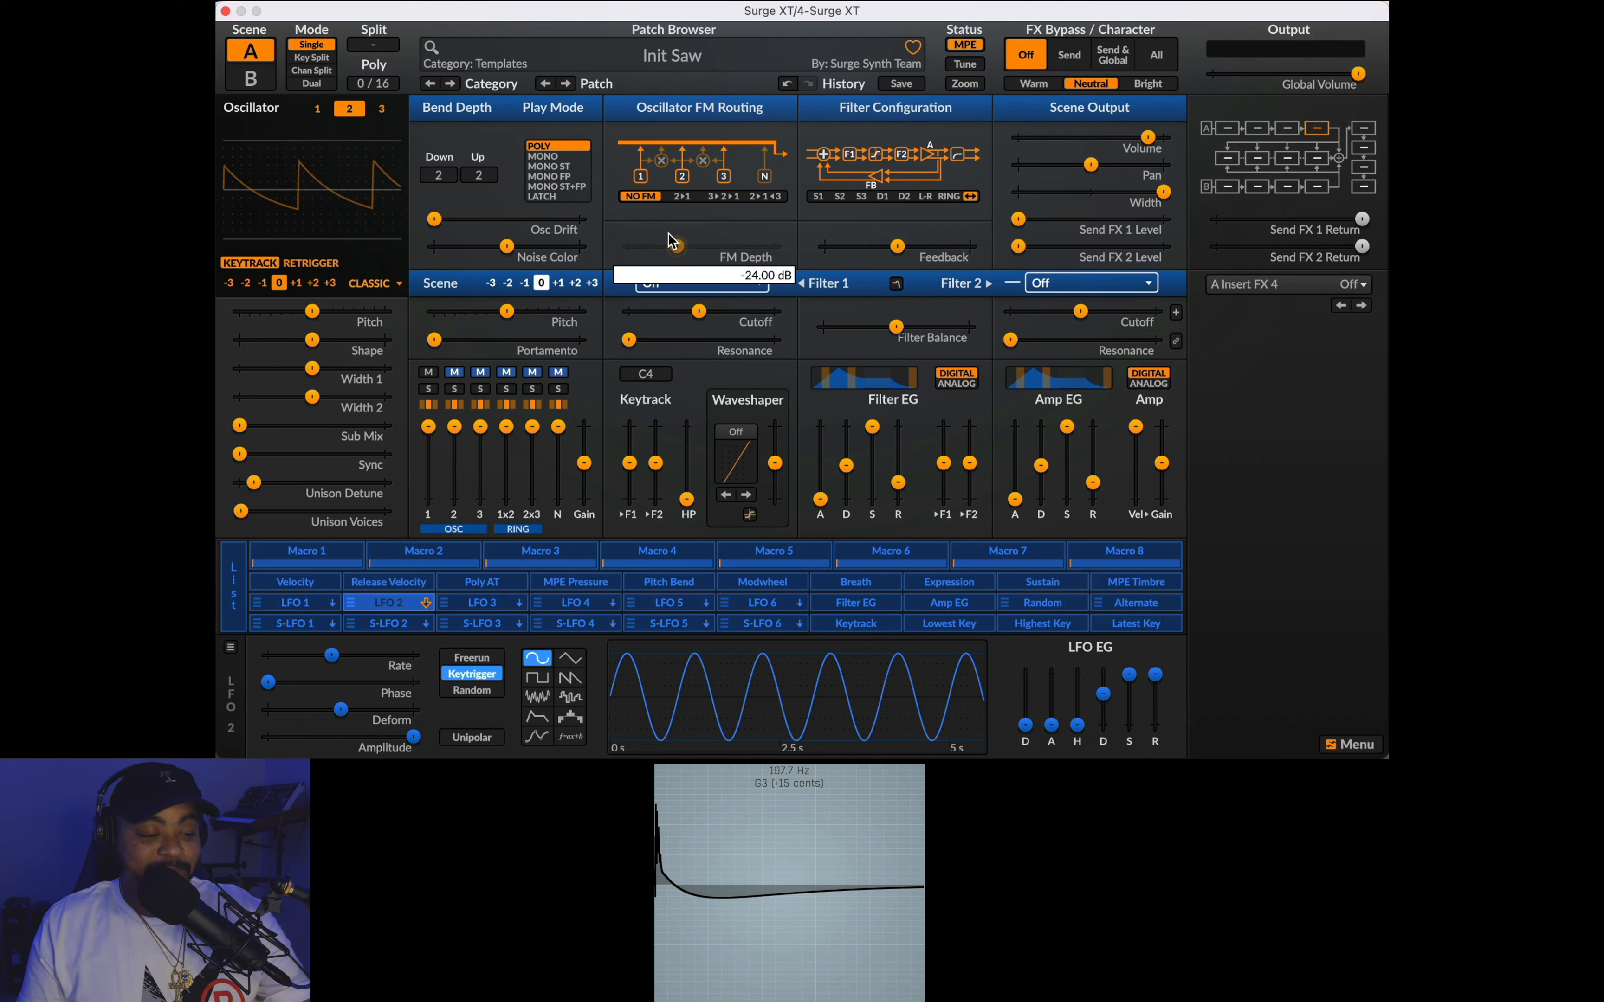
click(318, 112)
click(355, 110)
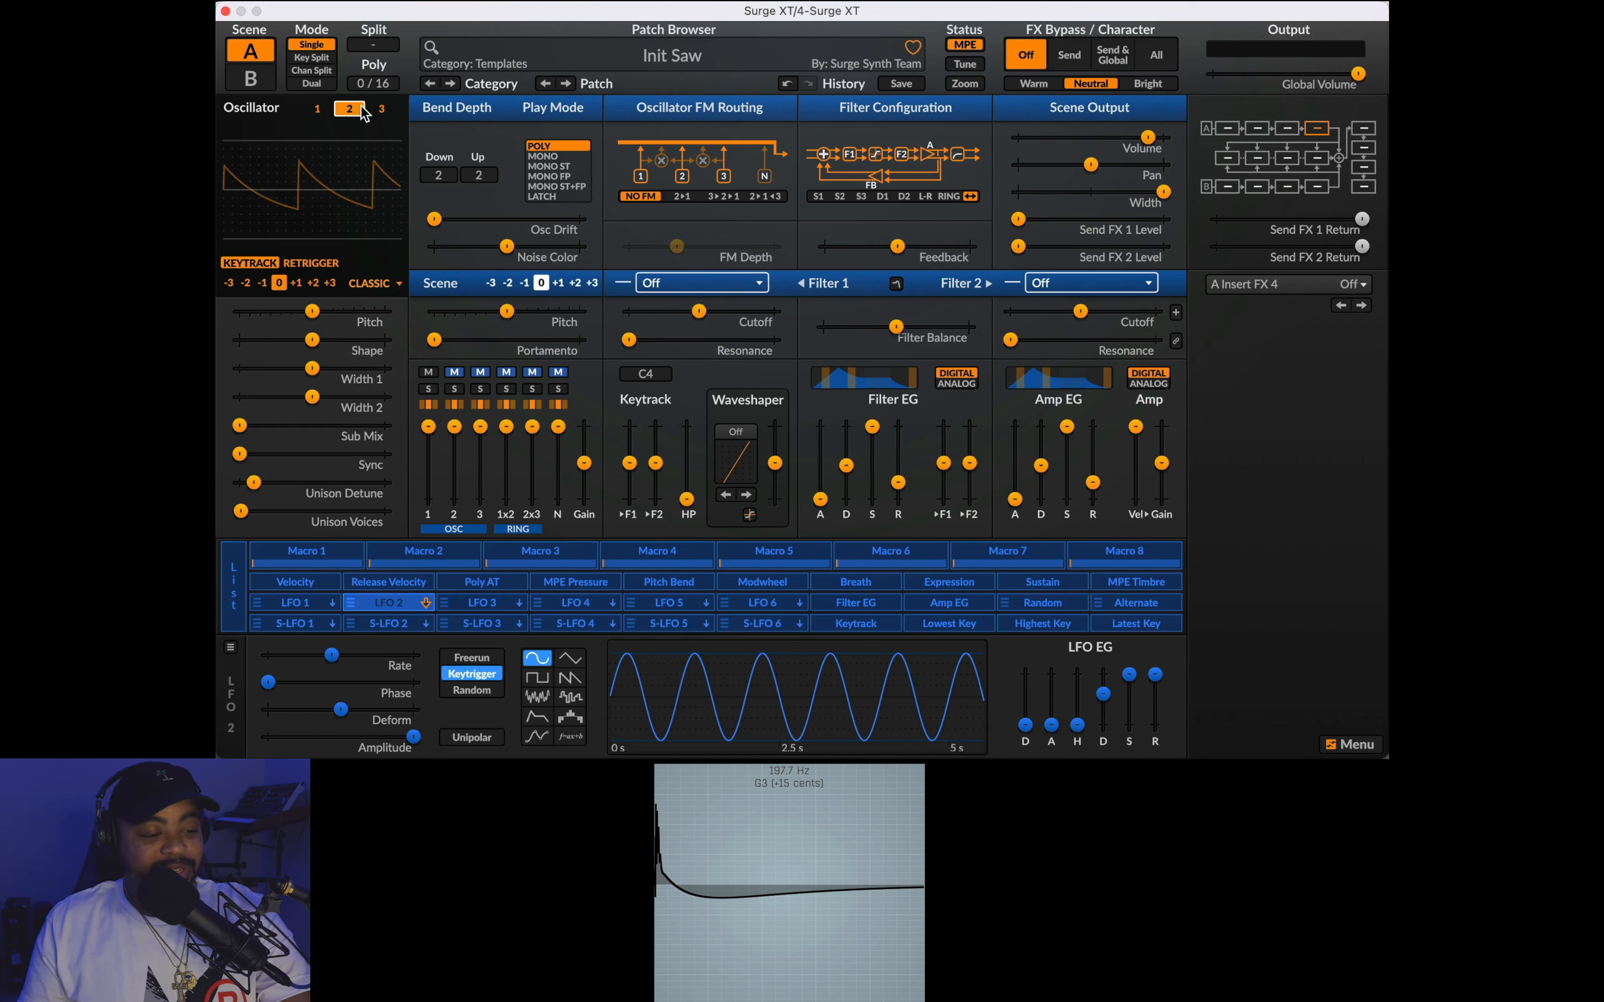
click(318, 109)
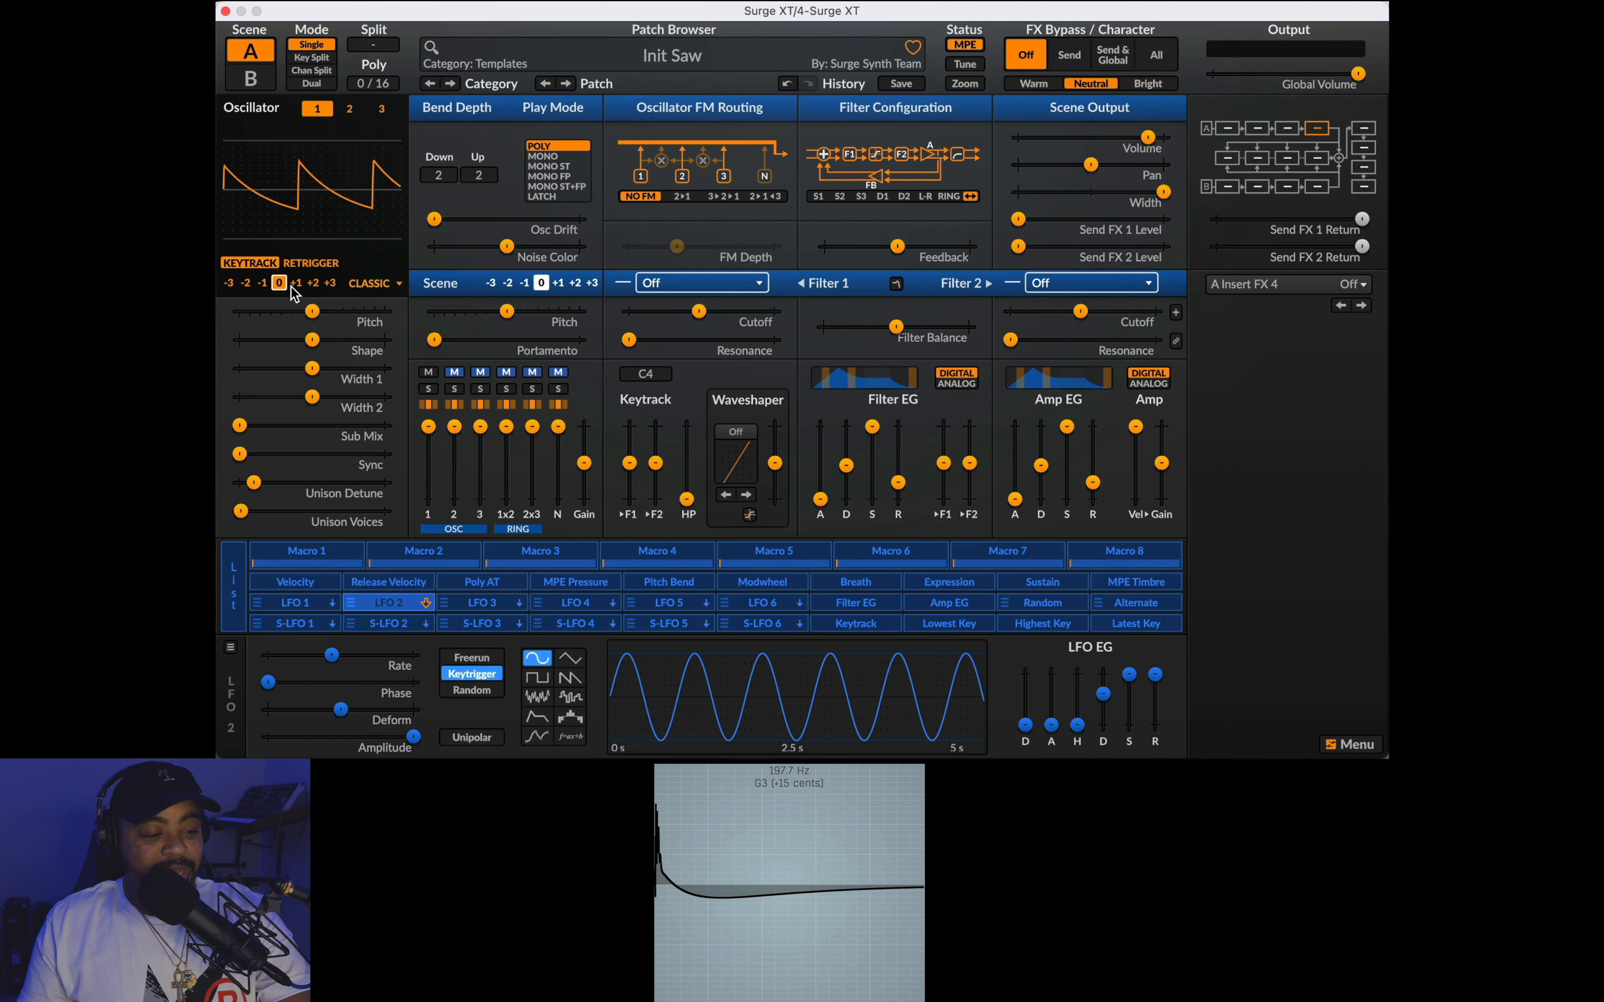
click(381, 283)
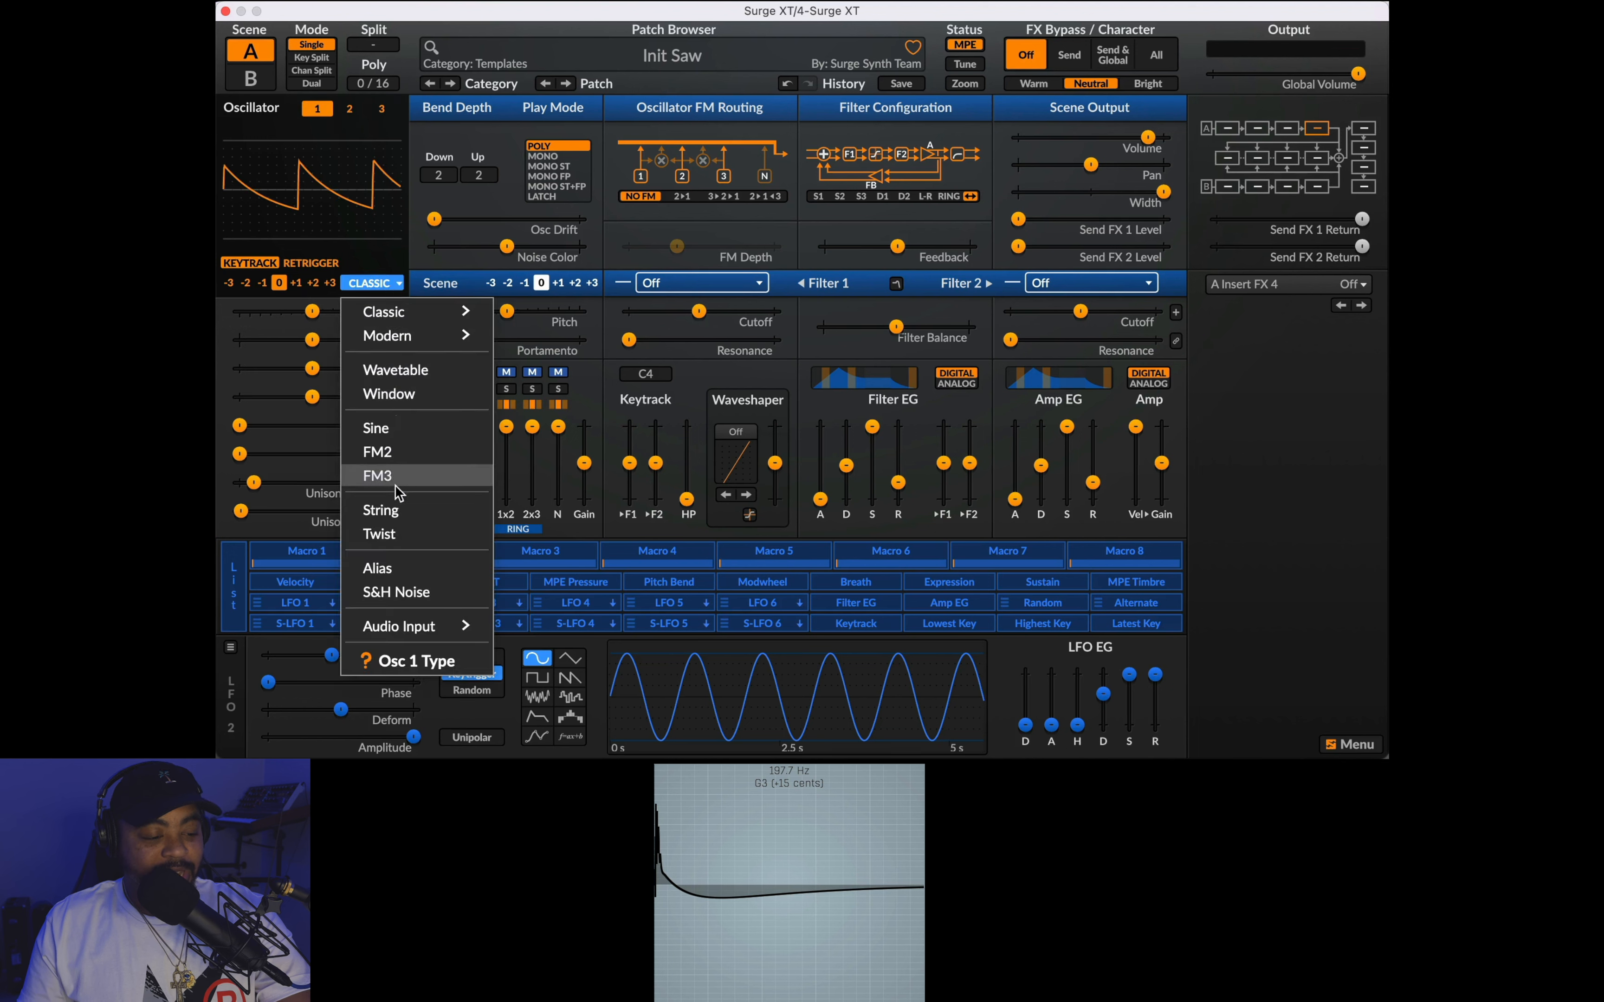
click(443, 370)
click(381, 245)
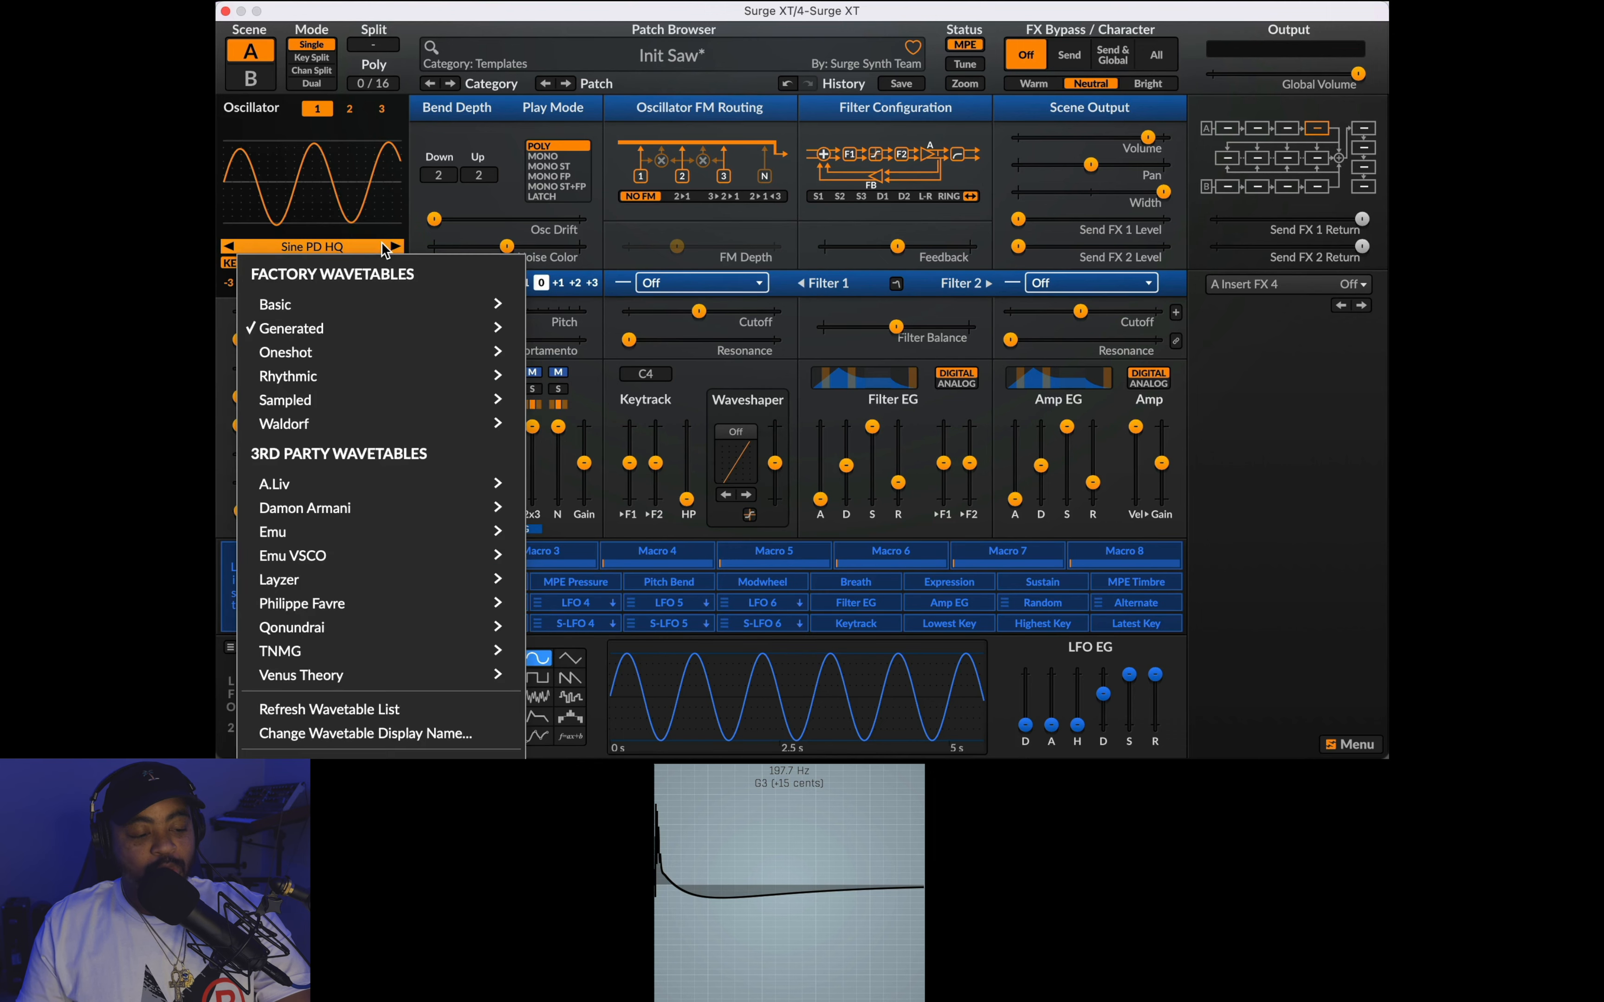
mouse_move(385, 331)
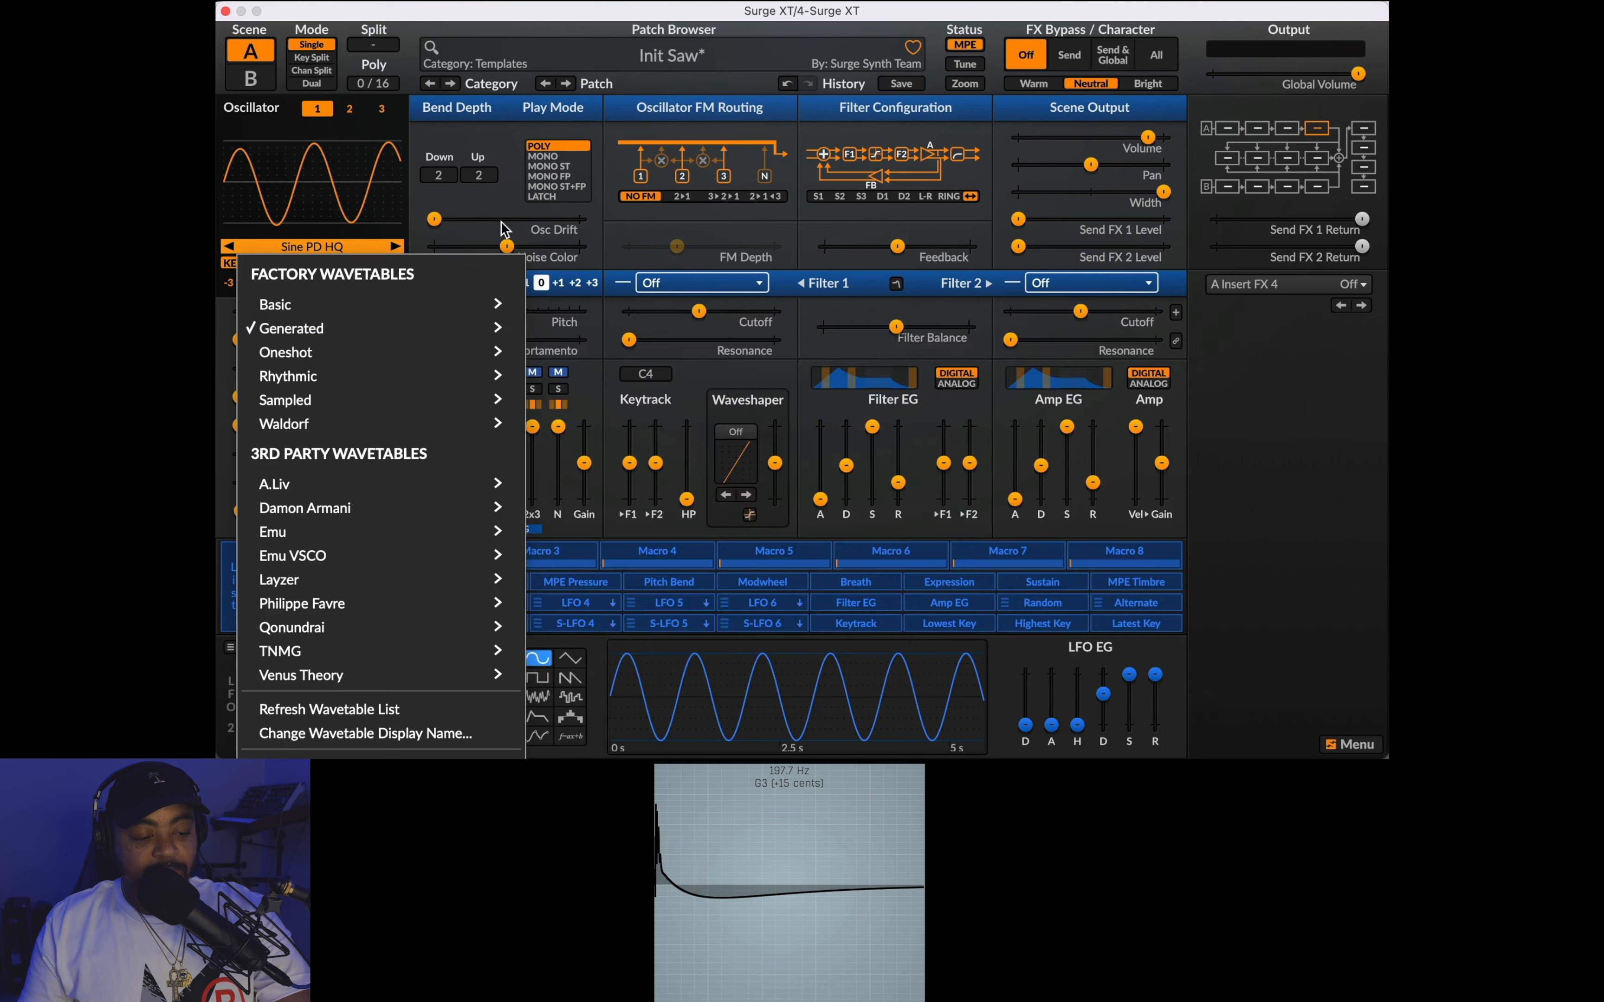
Step: Reload the Init Saw template to discard the oscillator 1 changes
click(696, 61)
mouse_move(510, 436)
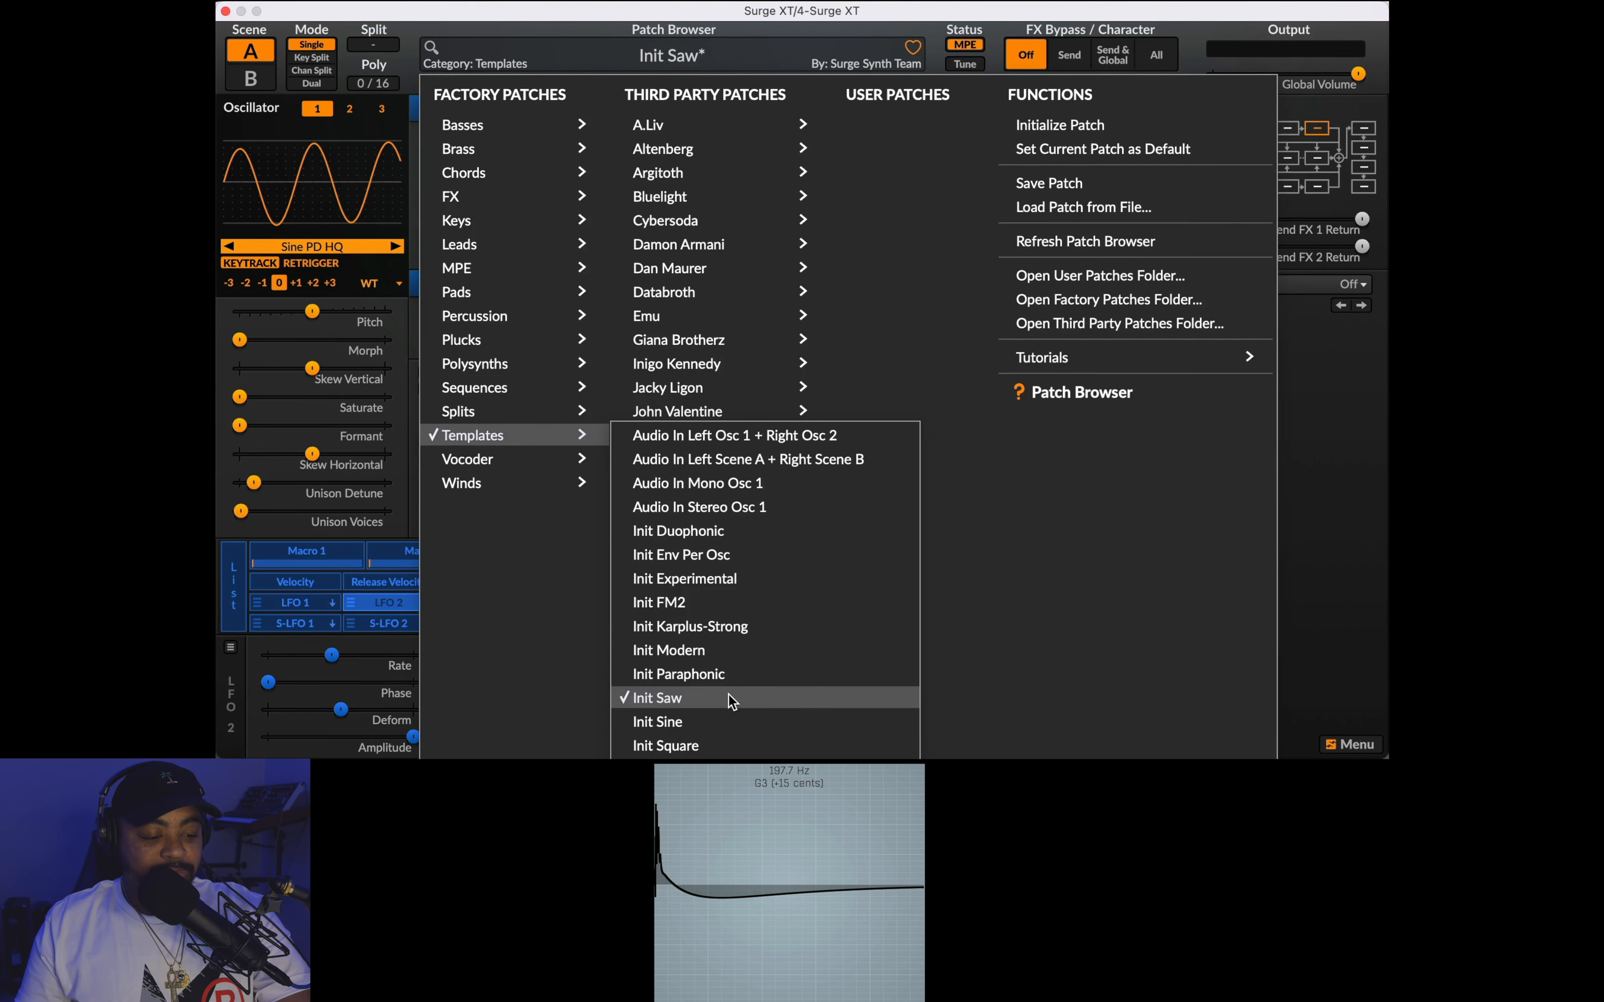
click(731, 698)
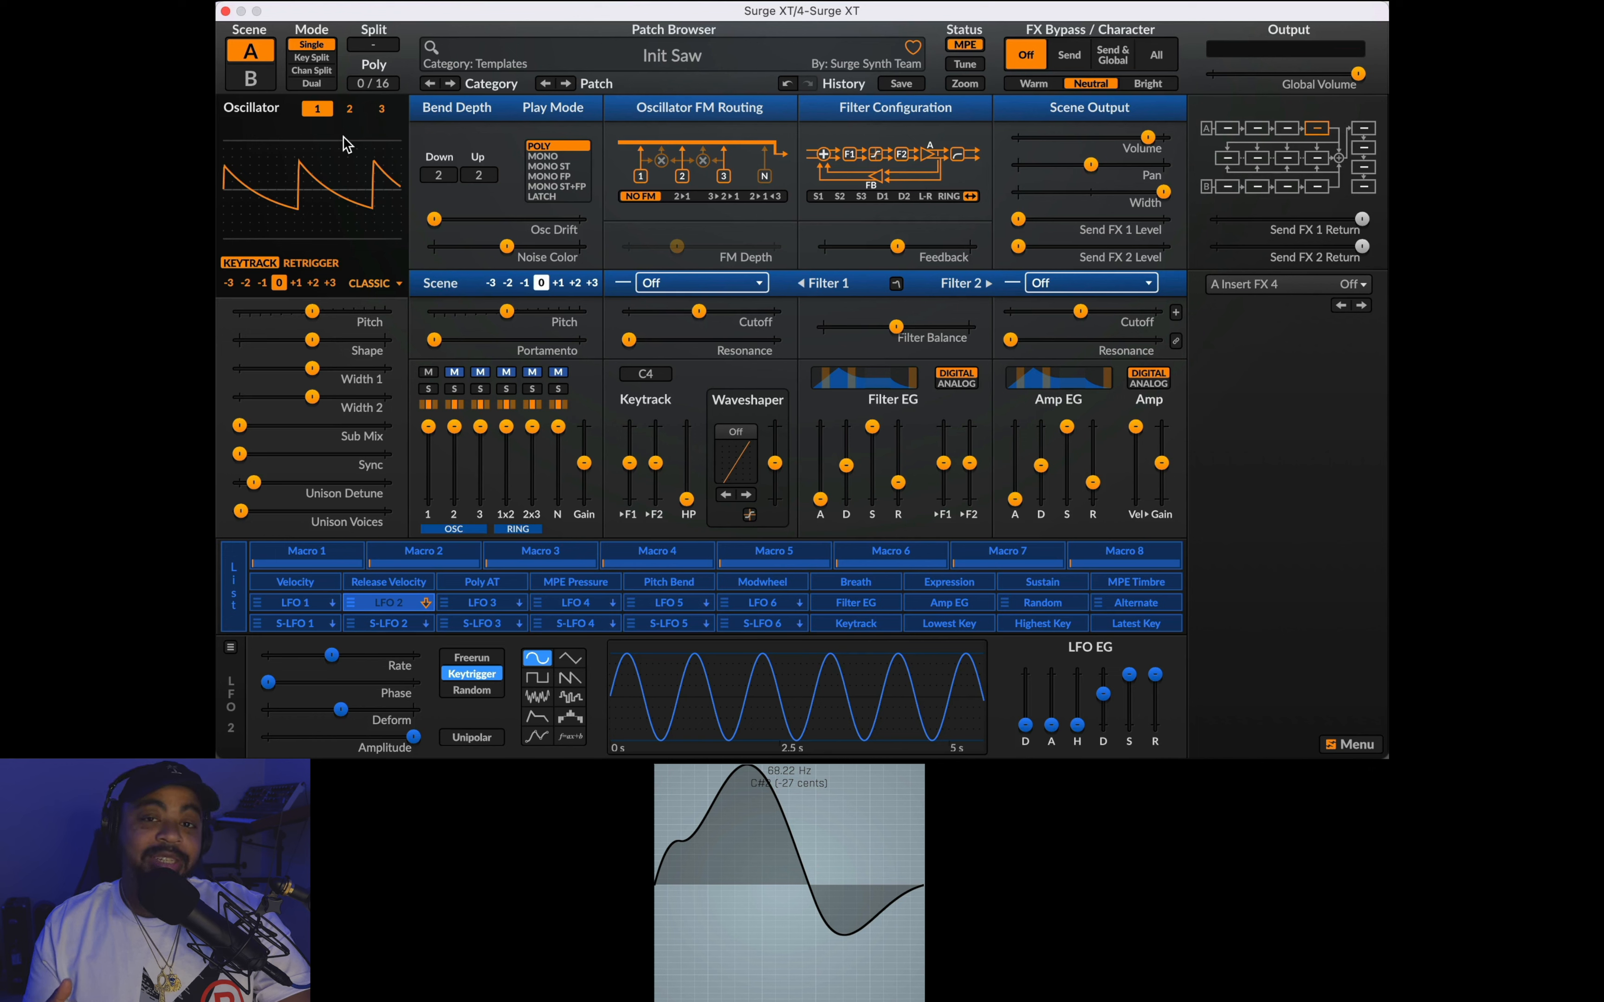
Step: Unmute oscillator 2, then slightly lower the mixer levels of oscillators 1 and 2 and the global volume
click(345, 110)
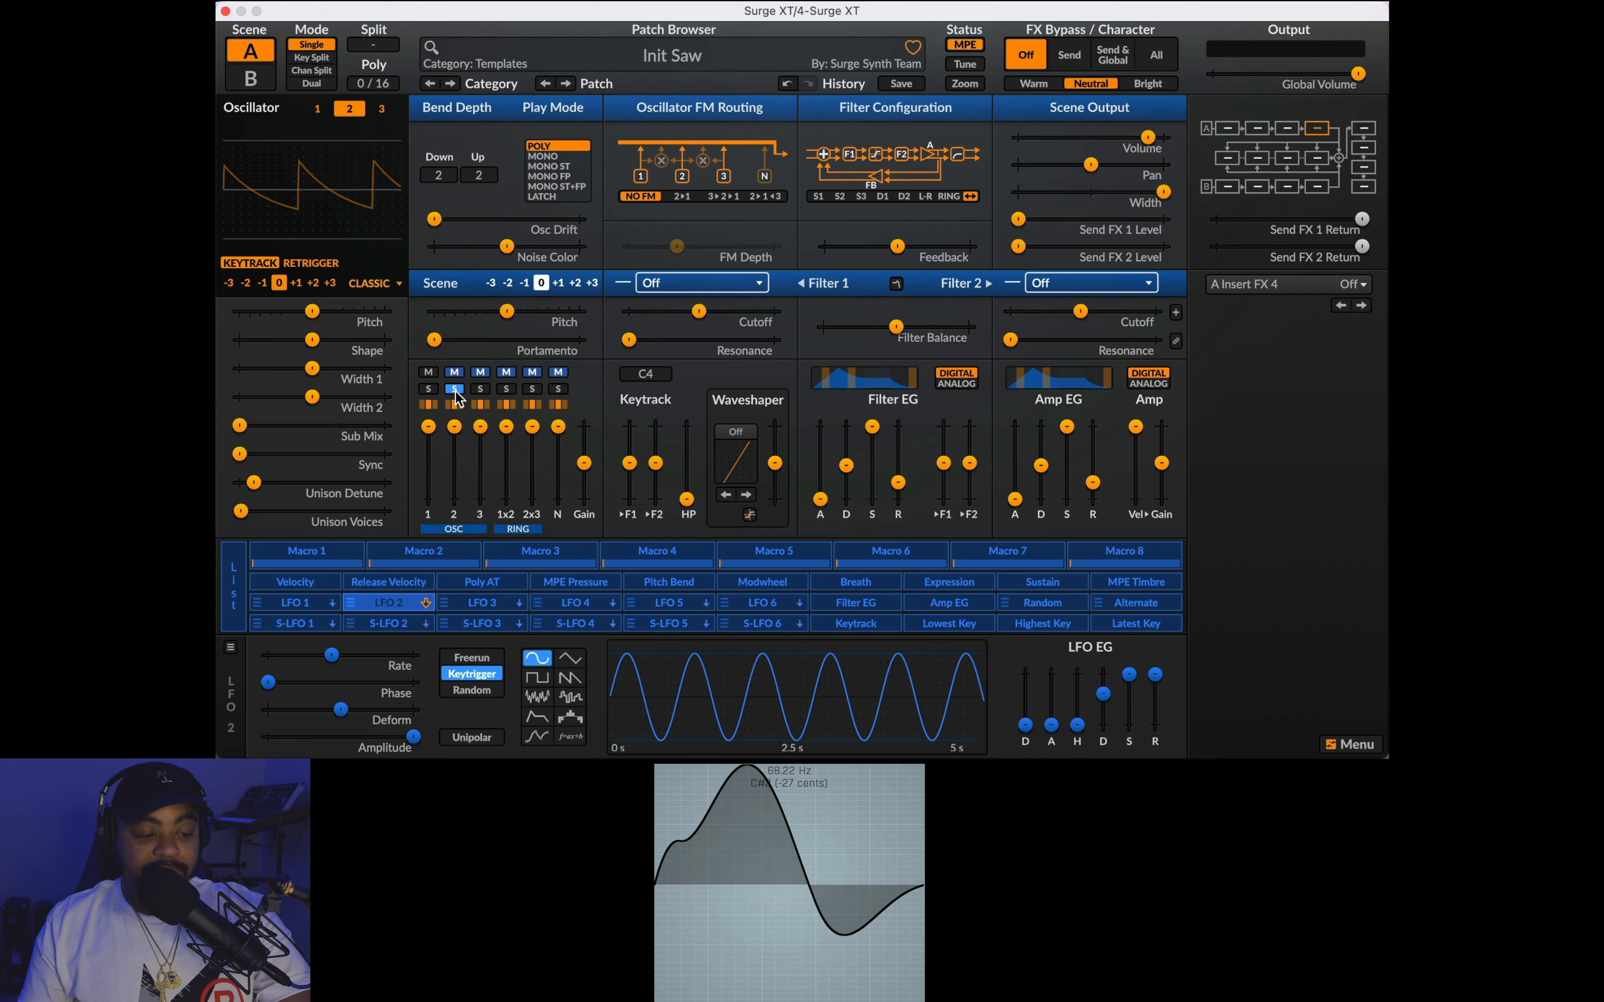
click(455, 372)
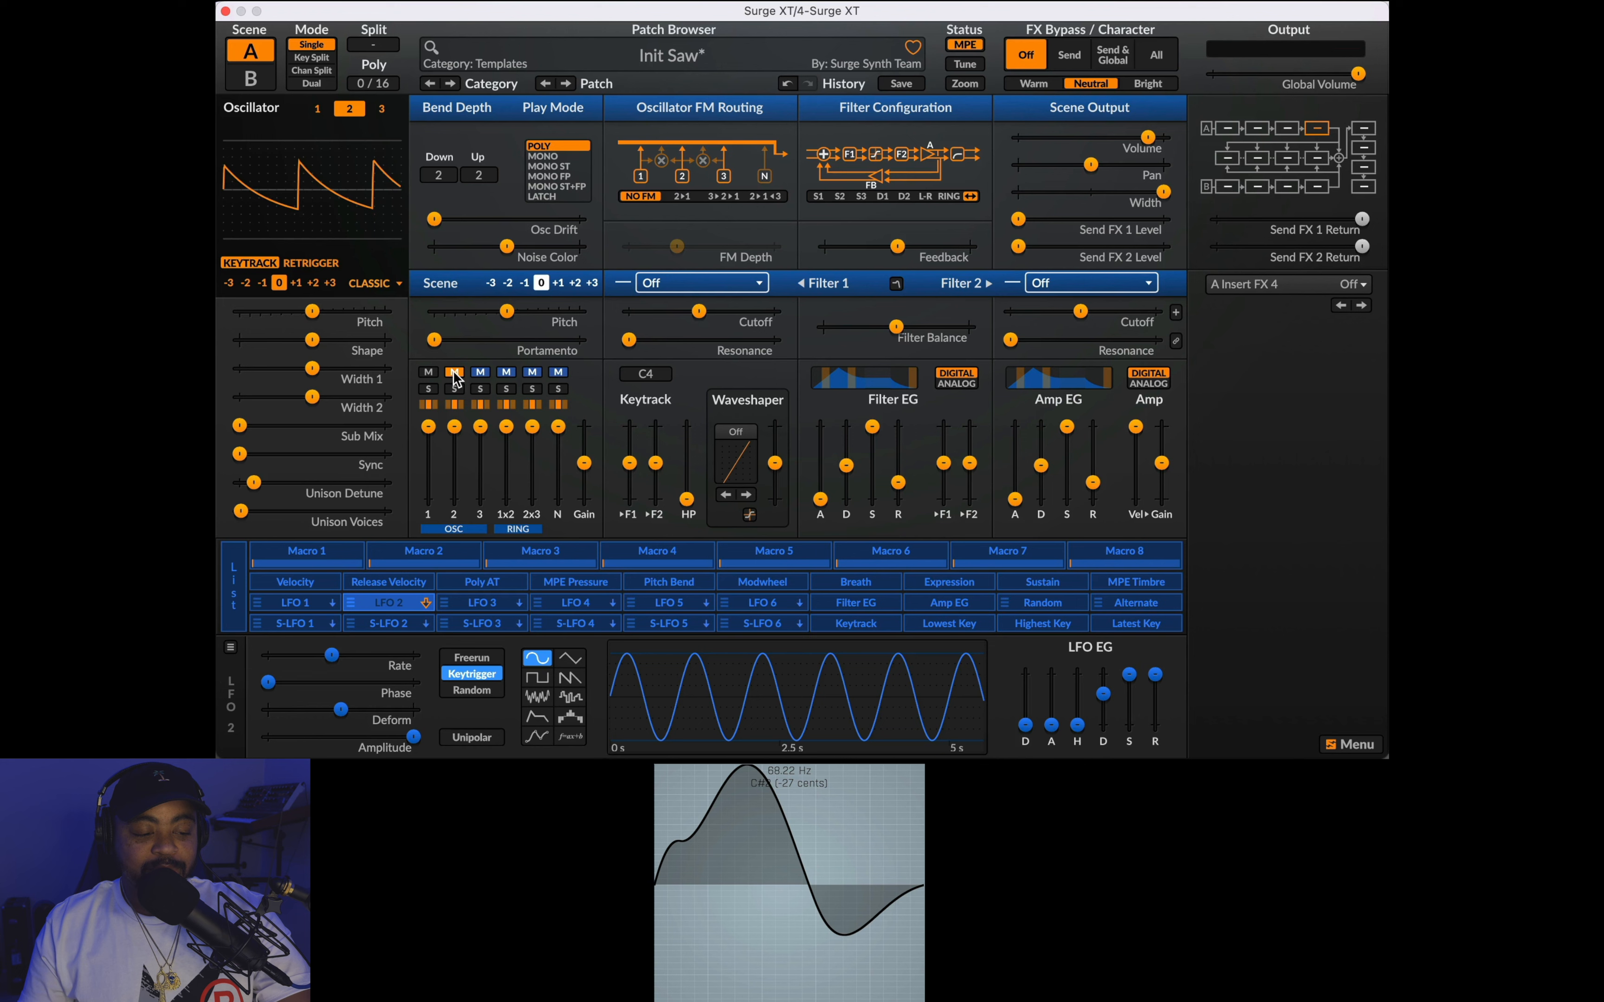
mouse_move(428, 426)
mouse_down()
mouse_move(429, 441)
mouse_move(455, 441)
mouse_up()
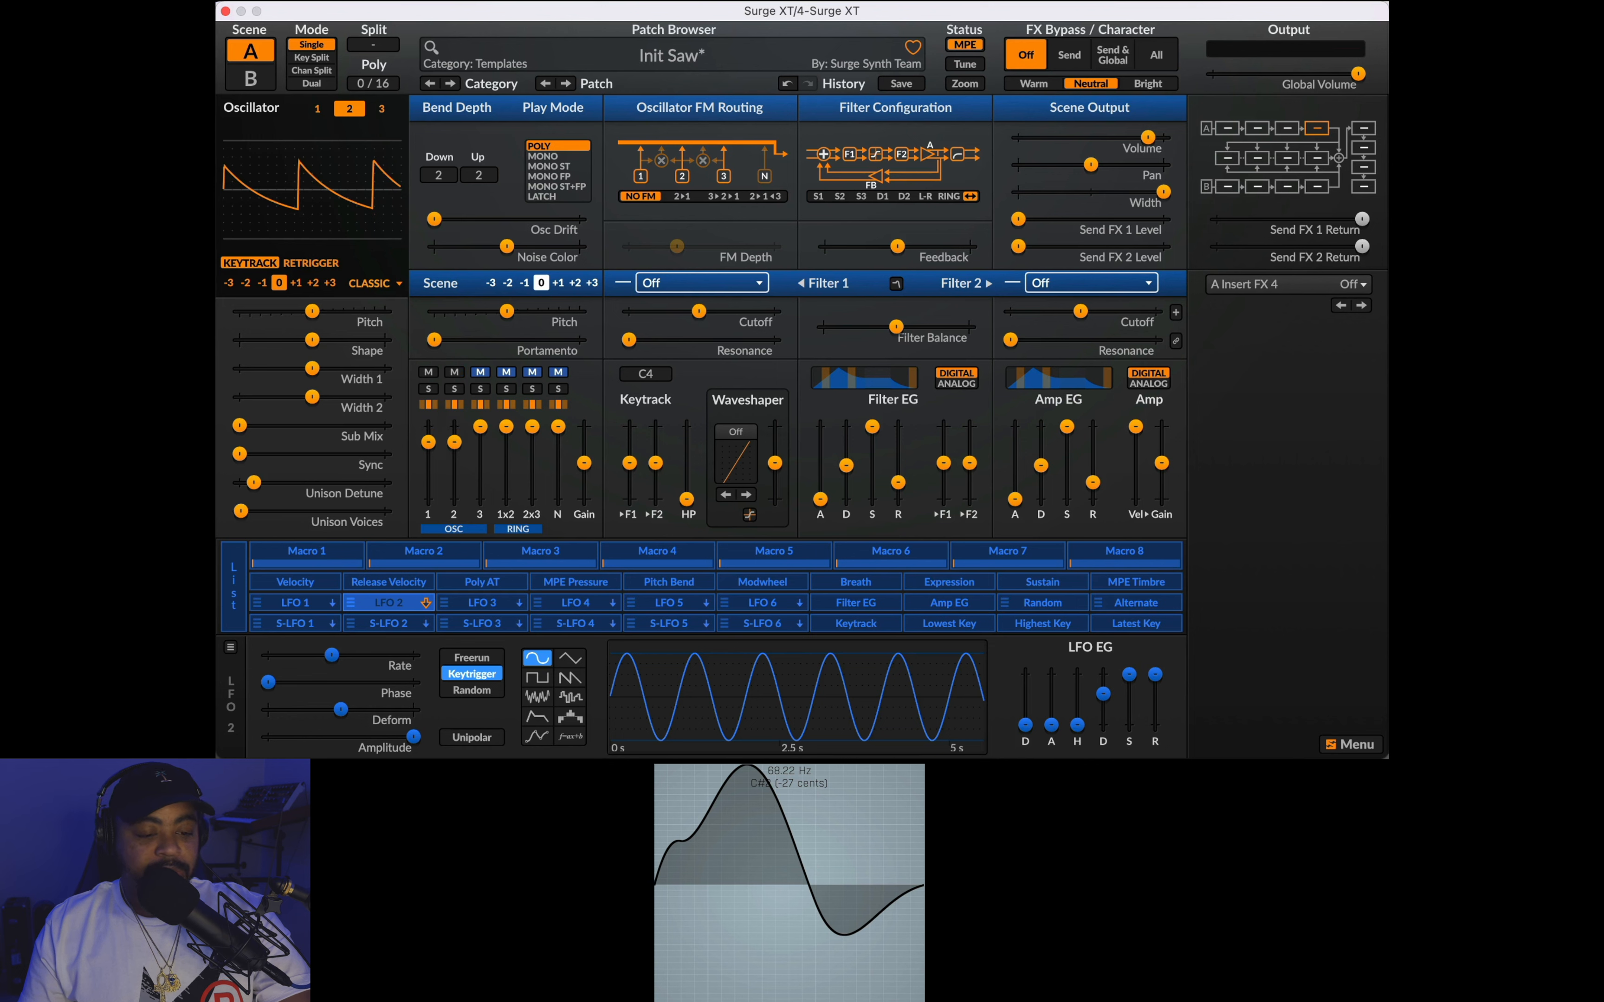
drag(1335, 76, 1335, 84)
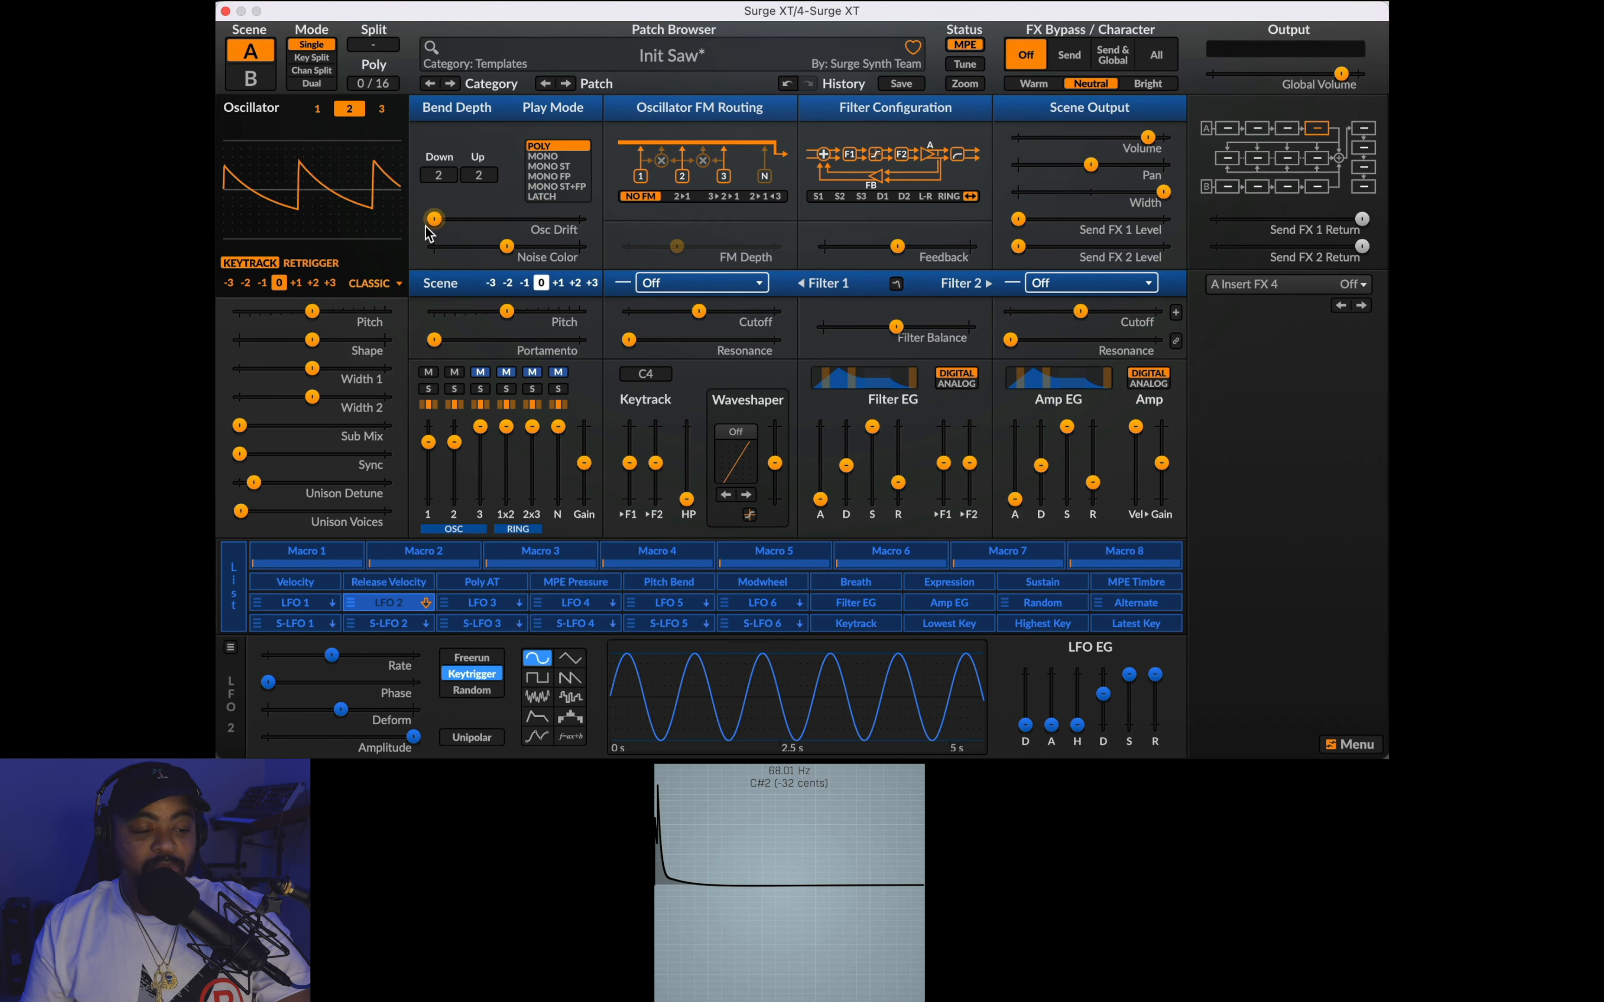
Step: Set Osc Drift to its maximum, comparing it with zero drift and a slightly raised oscillator 2 pitch
mouse_move(426, 223)
mouse_down()
mouse_move(580, 220)
mouse_move(434, 220)
mouse_up()
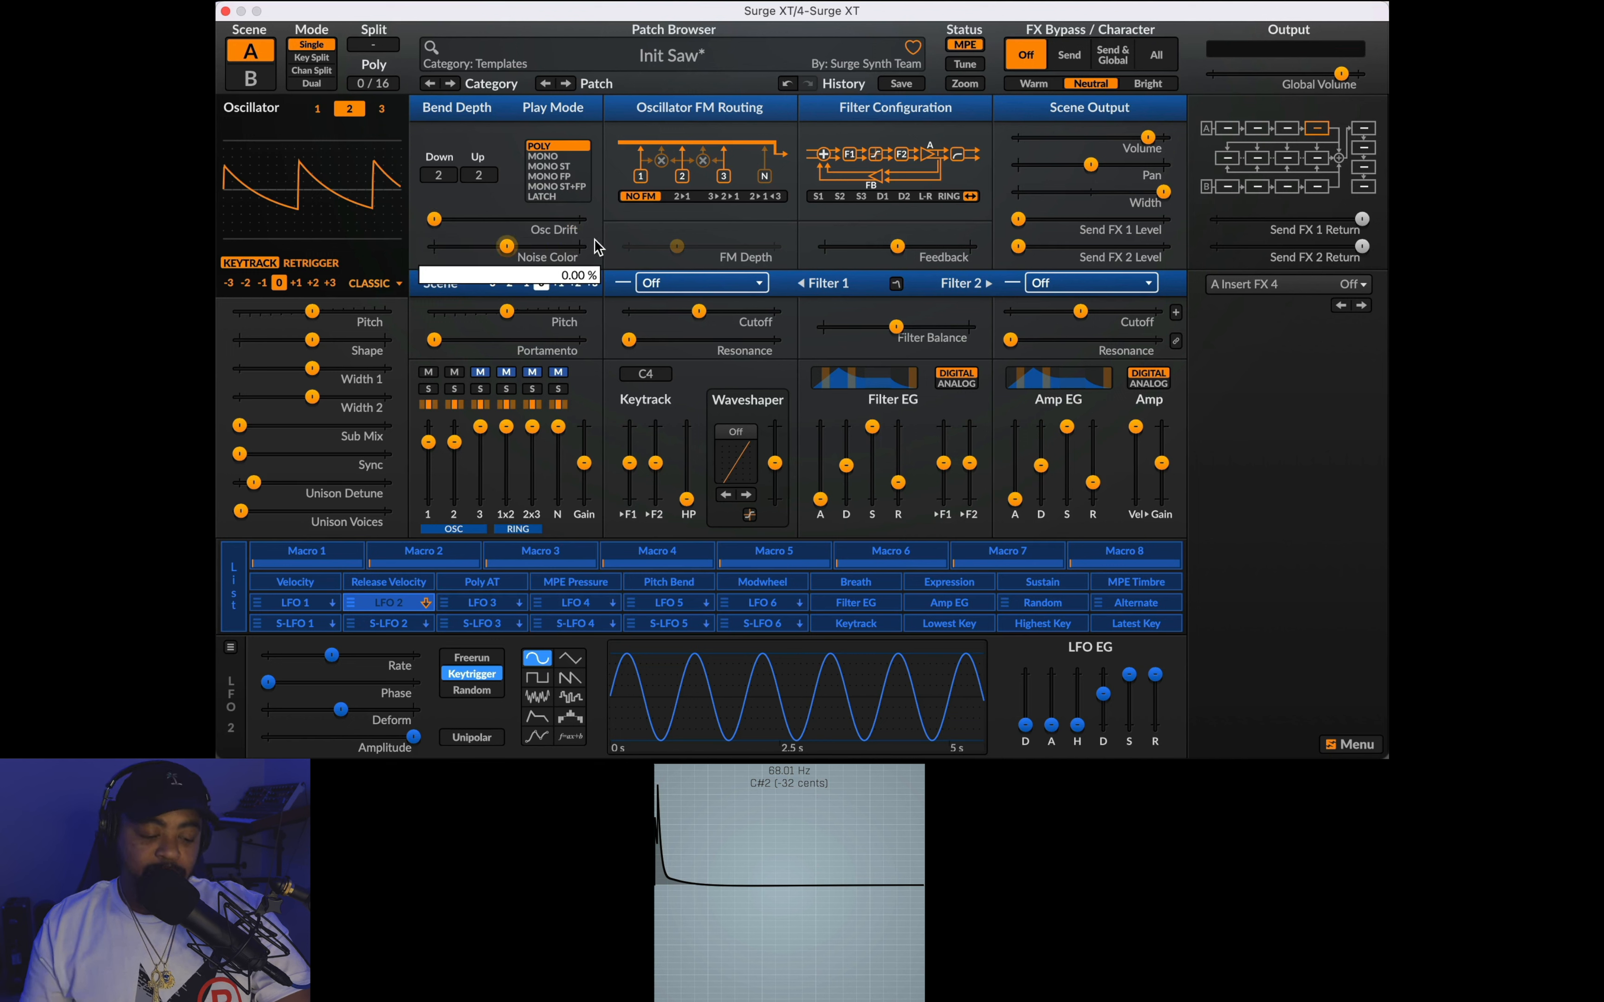
drag(429, 221, 580, 225)
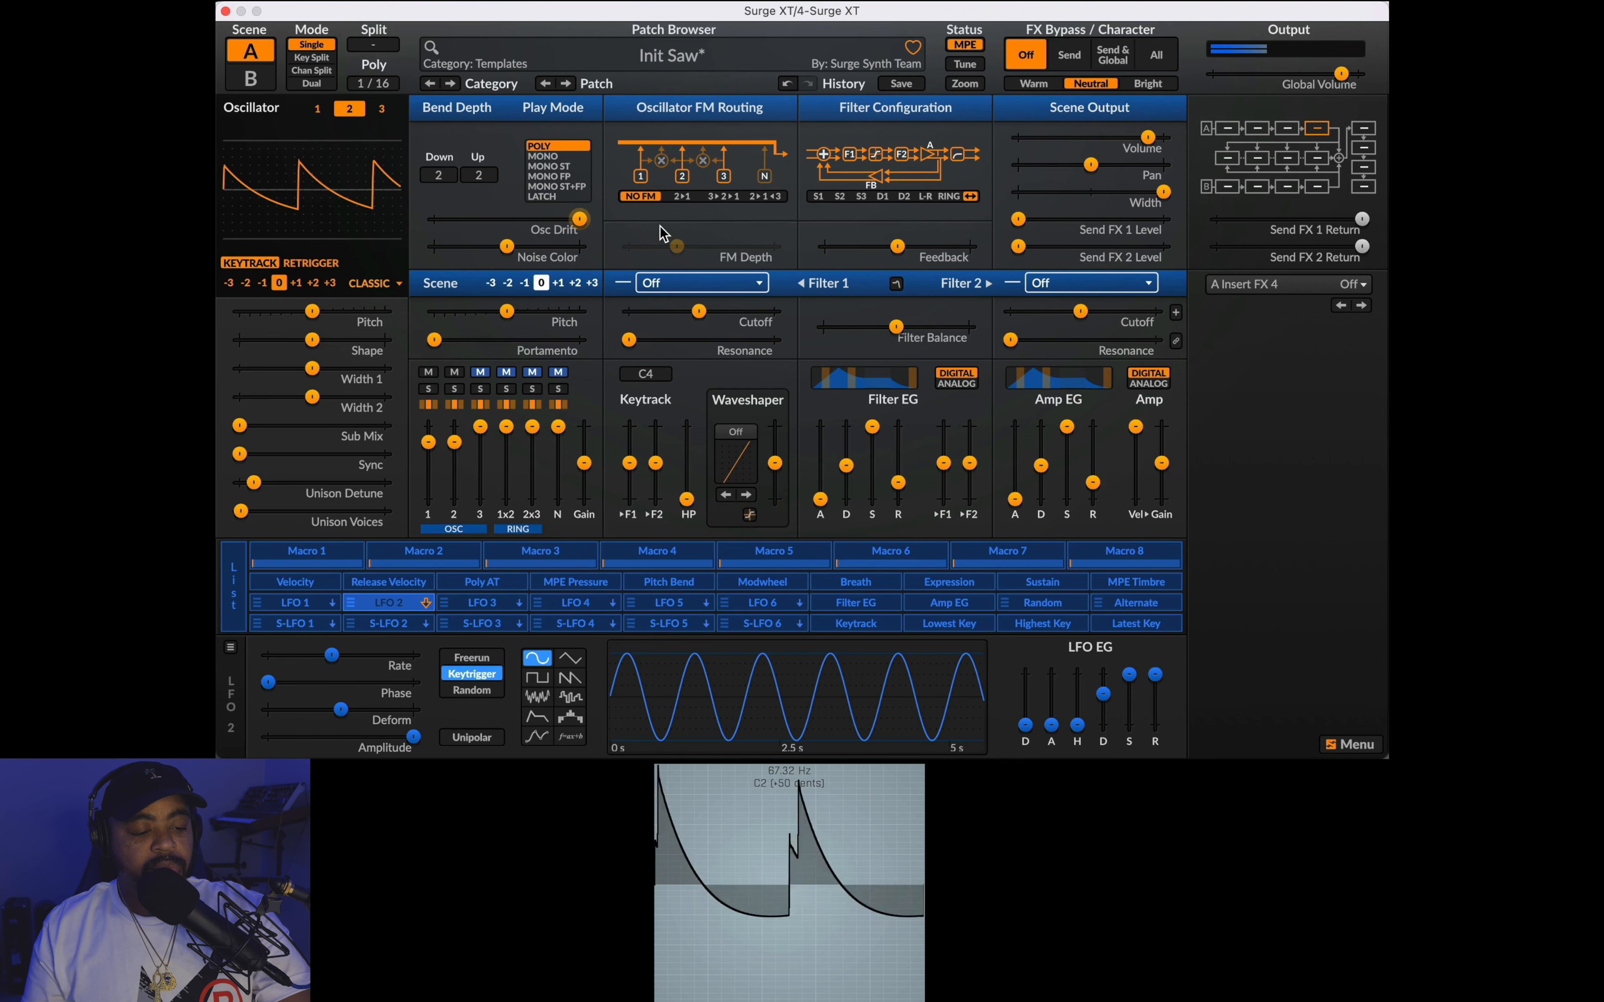
drag(580, 219, 434, 218)
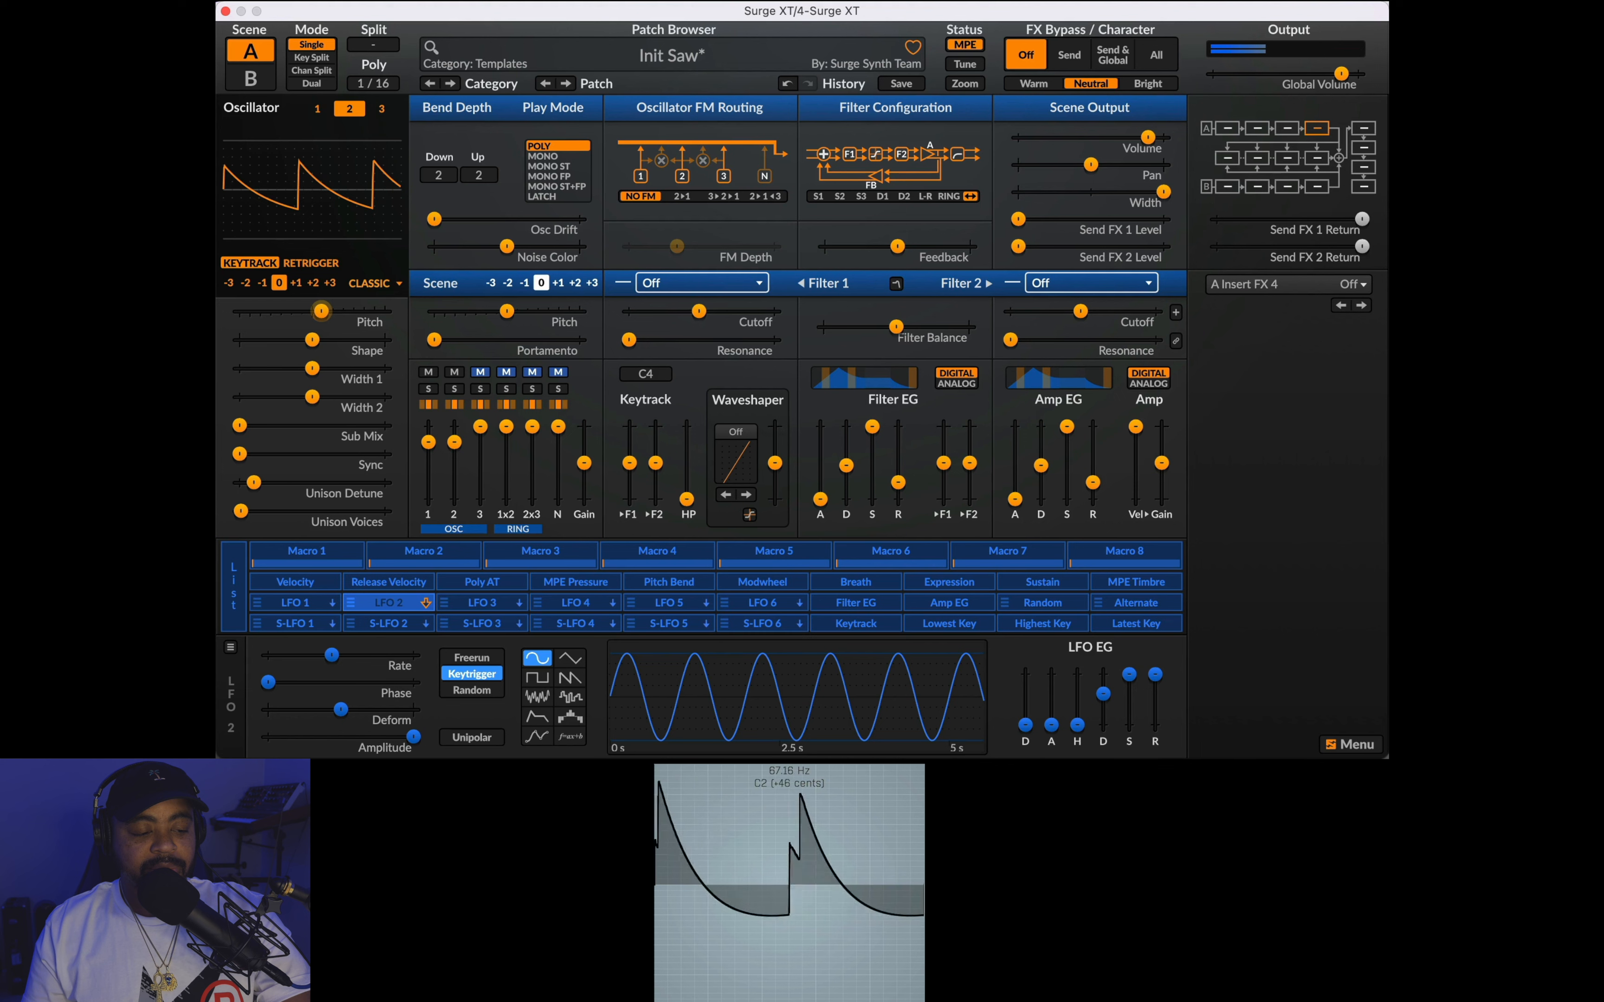
drag(324, 311, 327, 311)
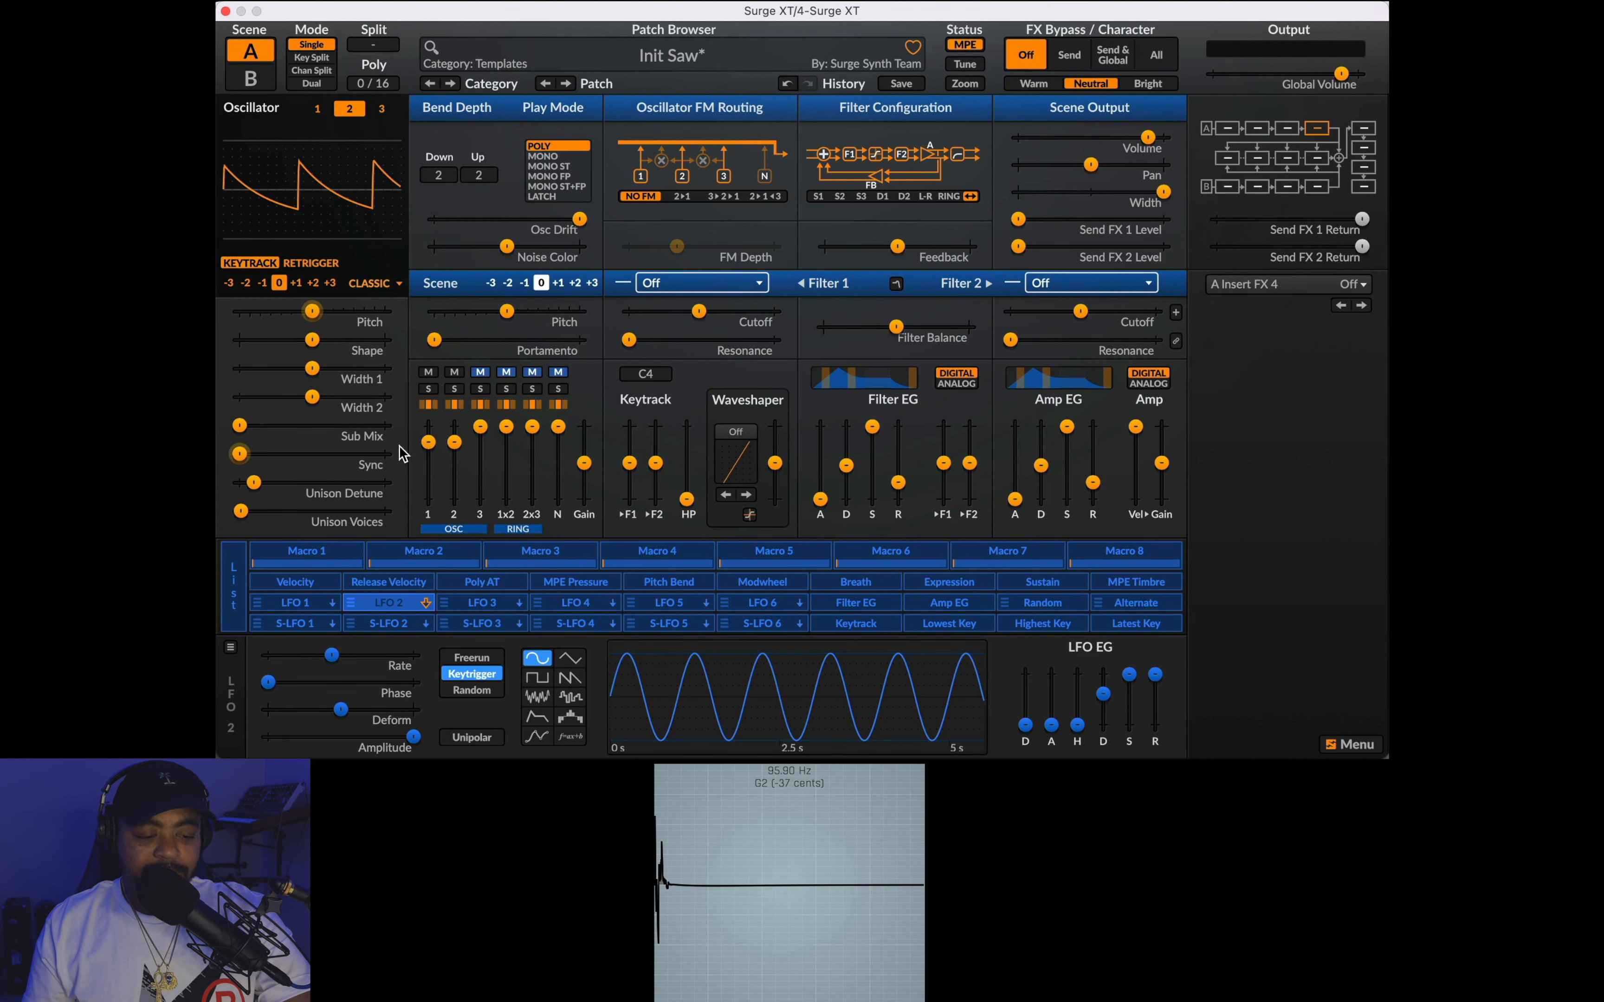
Step: Lower the mixer level of oscillator 2 to -9.35 dB
drag(453, 442, 454, 444)
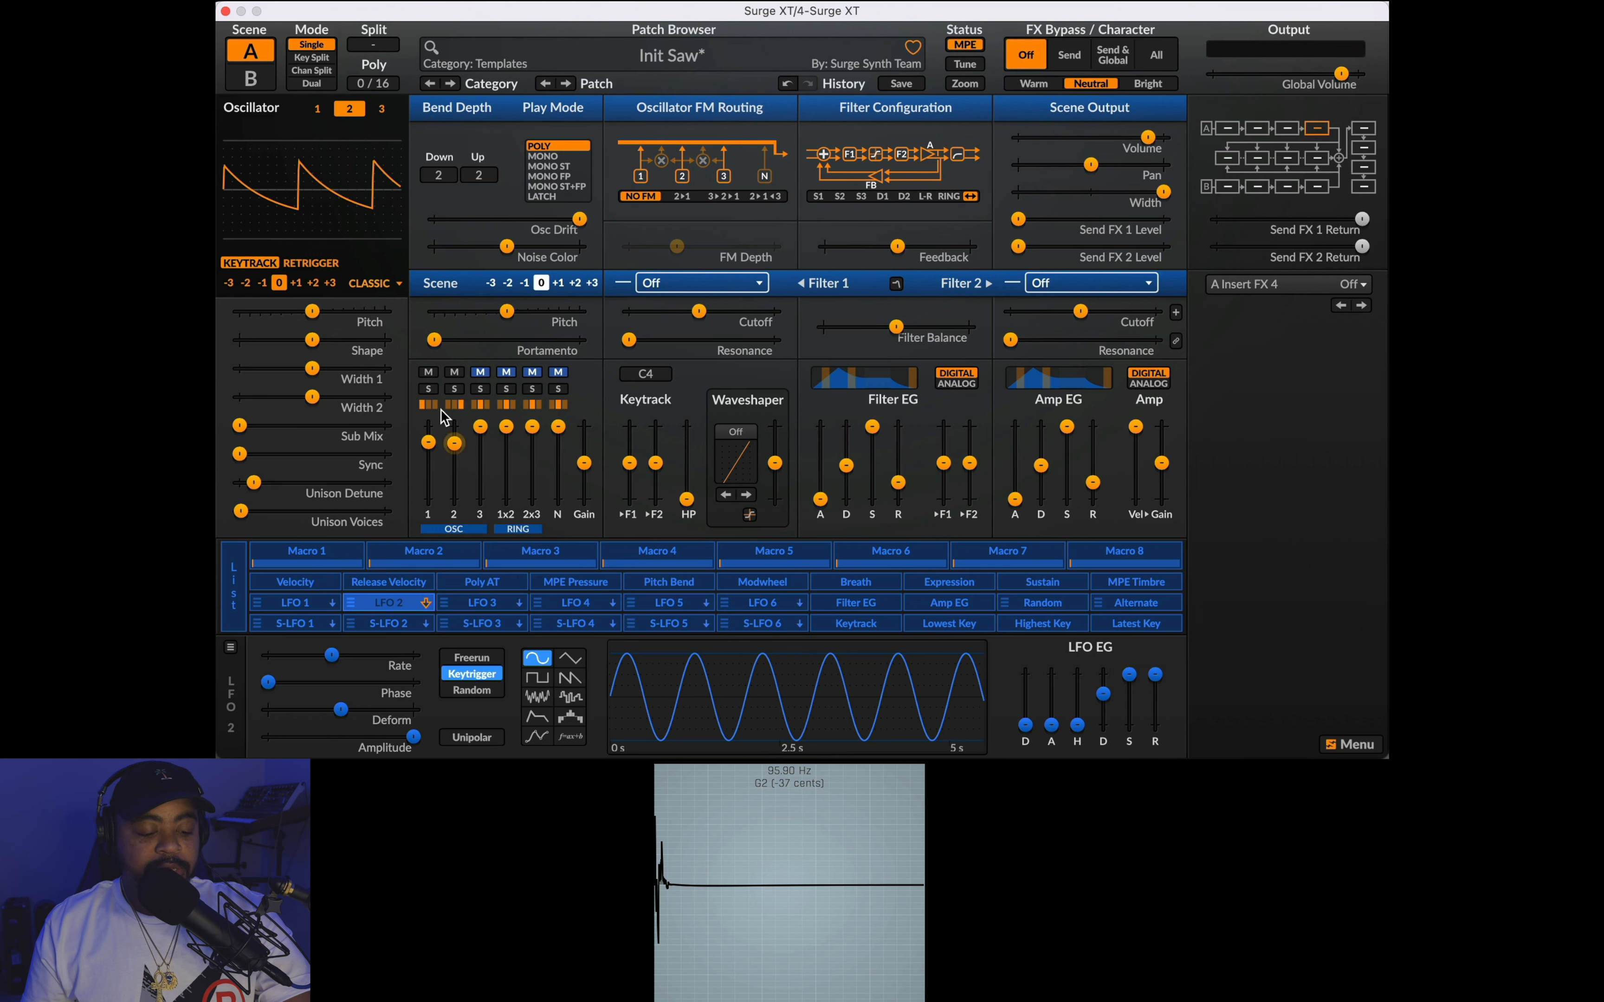
mouse_move(442, 408)
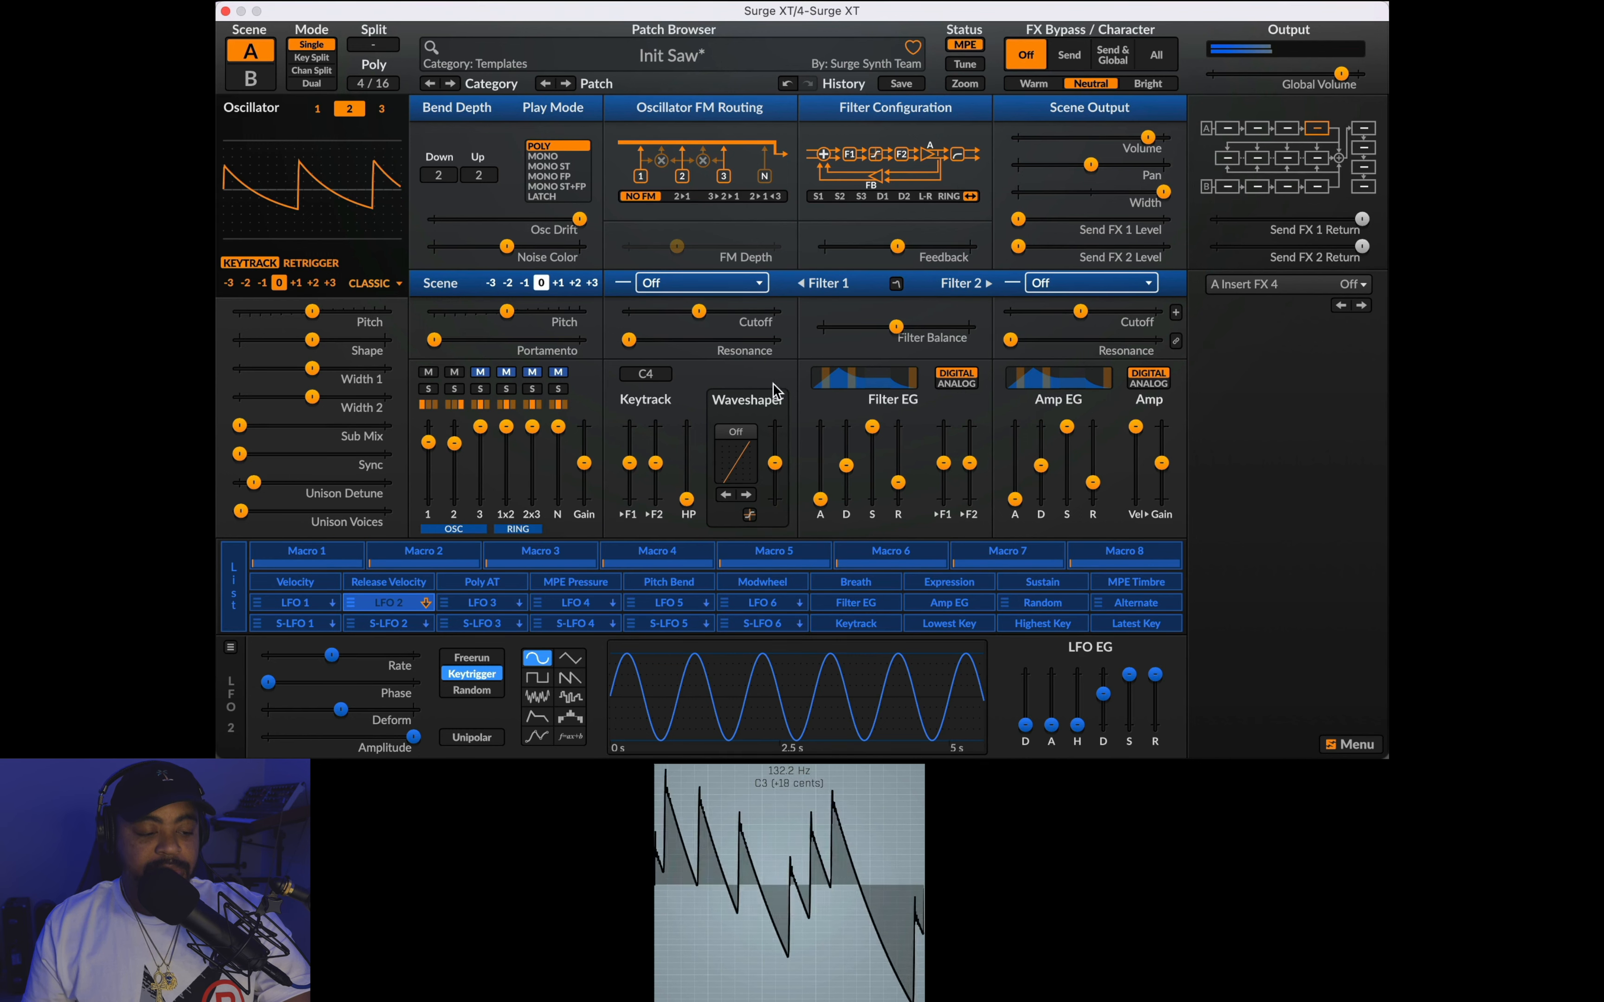
drag(454, 443, 454, 445)
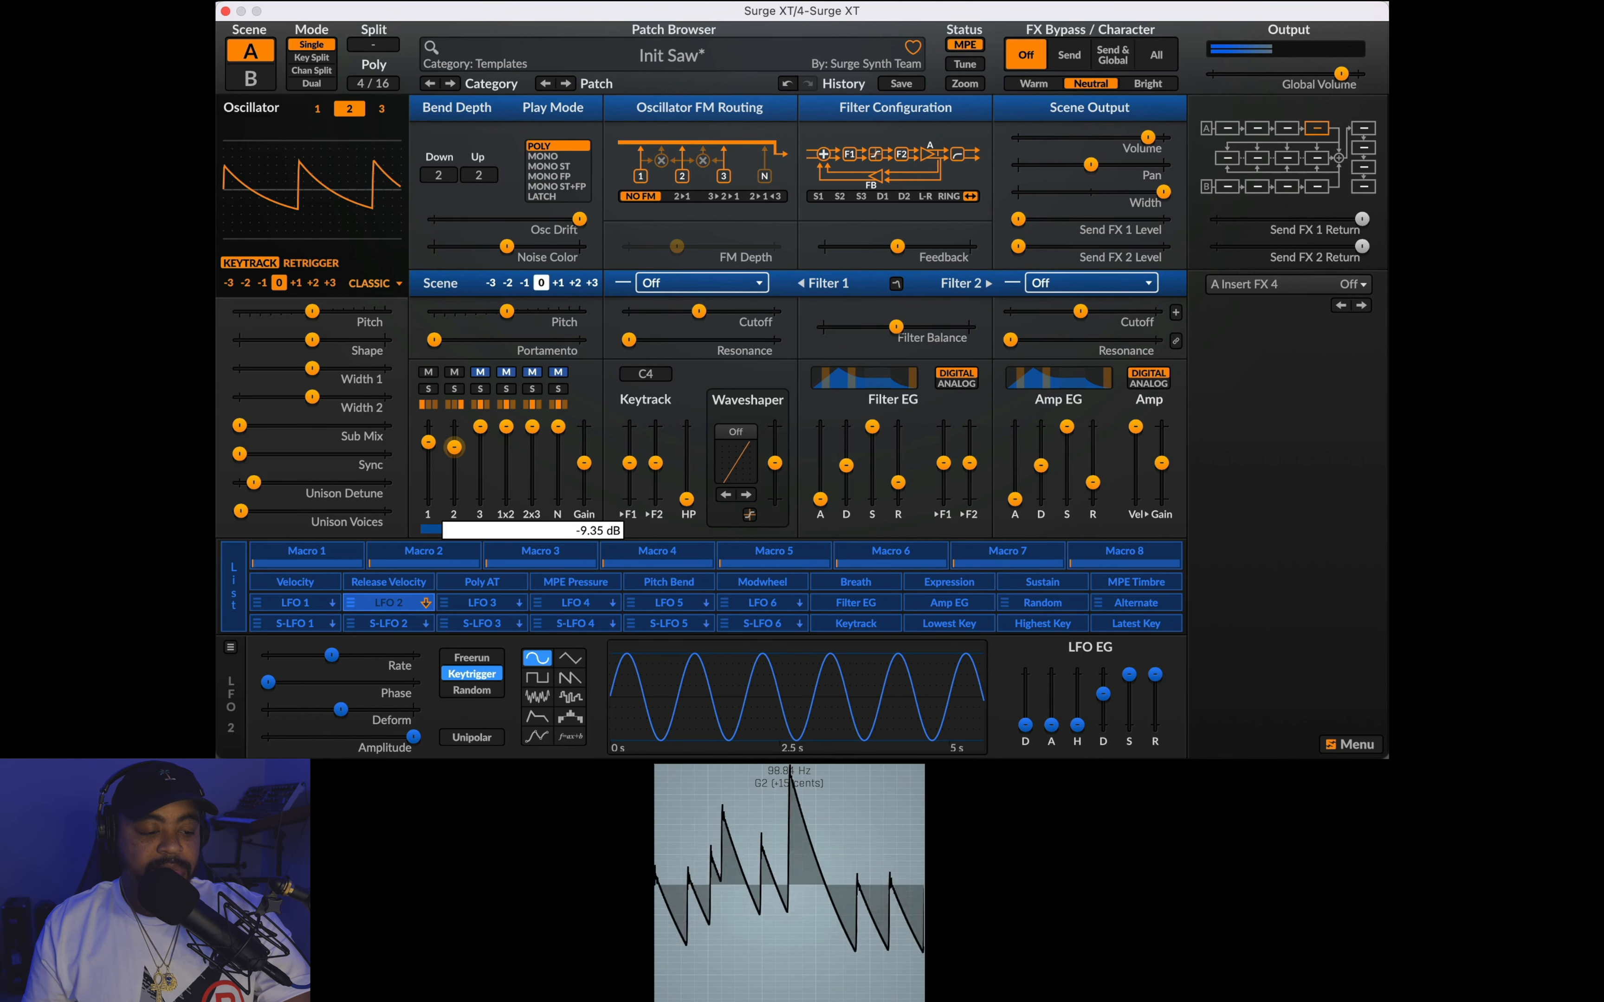
Step: Reduce Osc Drift to its midpoint and rebalance loudness with slightly lower oscillator 1 and 2 levels and a slightly higher global volume
drag(454, 450, 454, 450)
drag(580, 221, 506, 219)
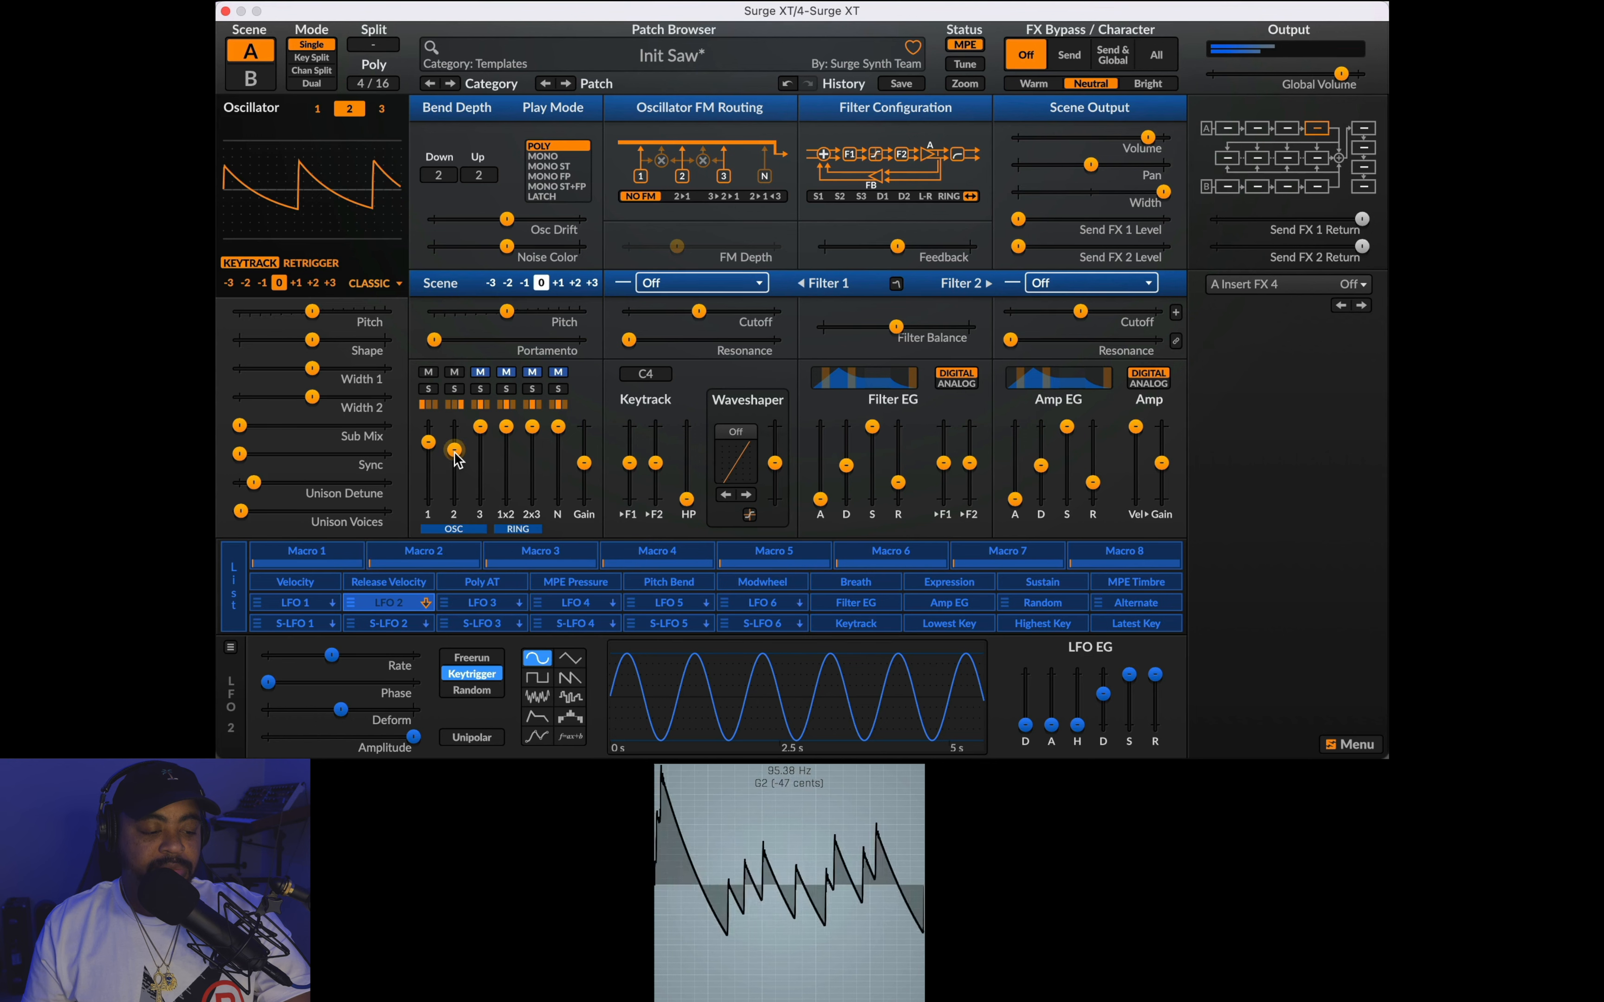
drag(429, 443, 429, 448)
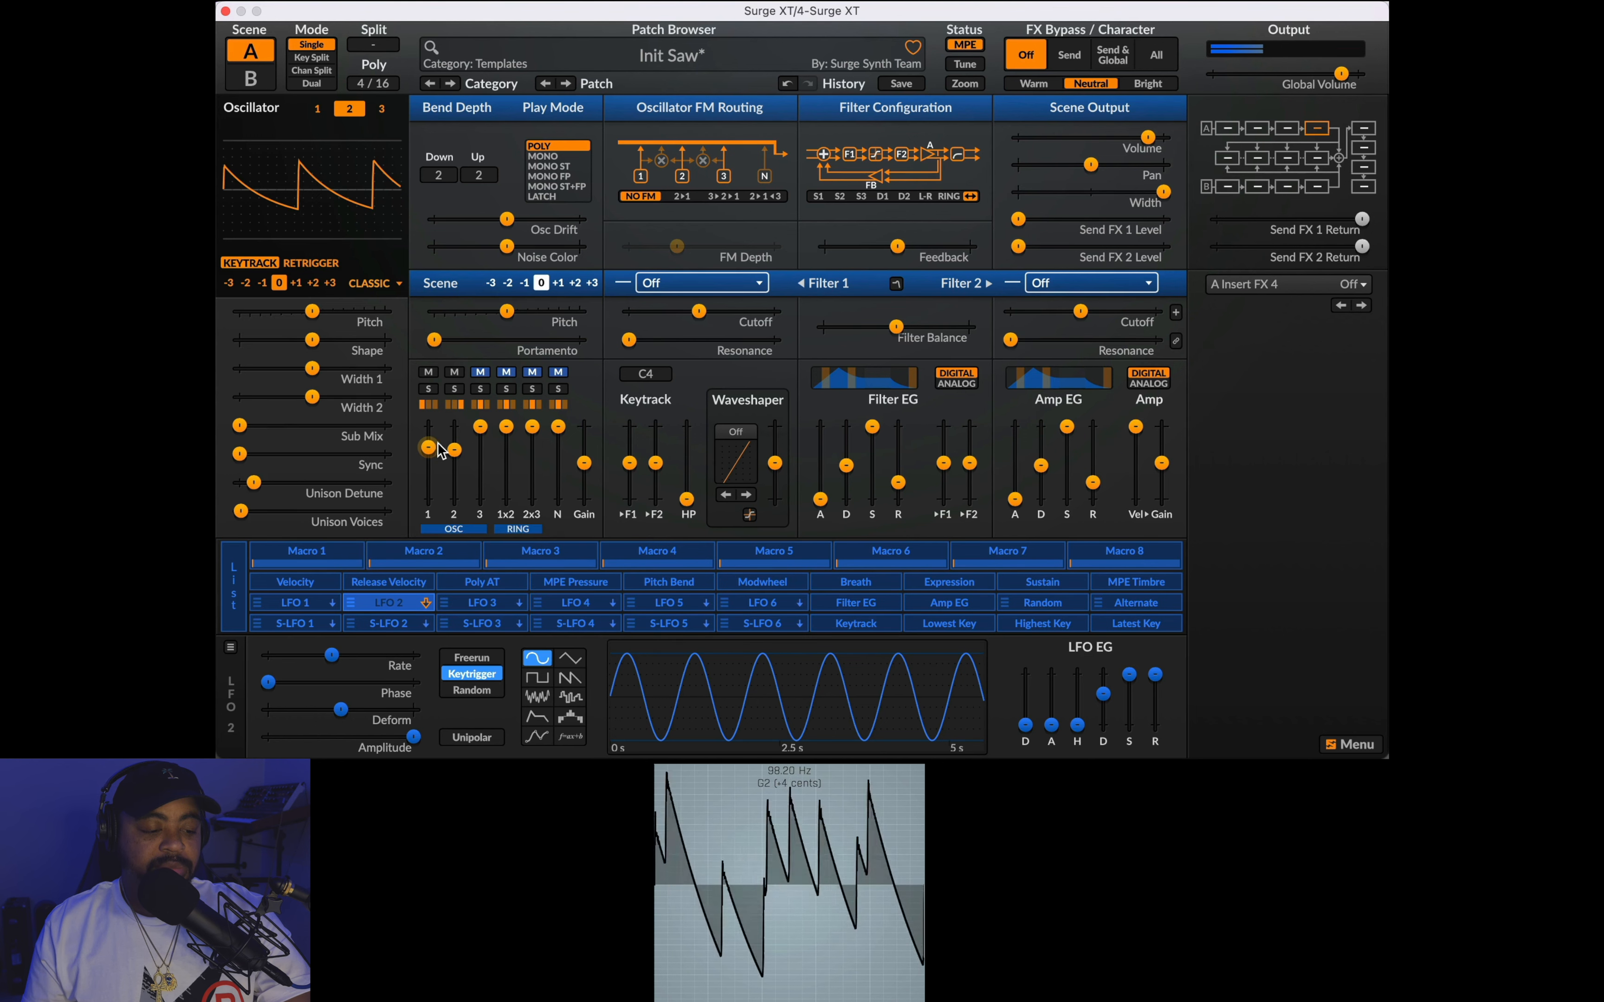
mouse_move(455, 455)
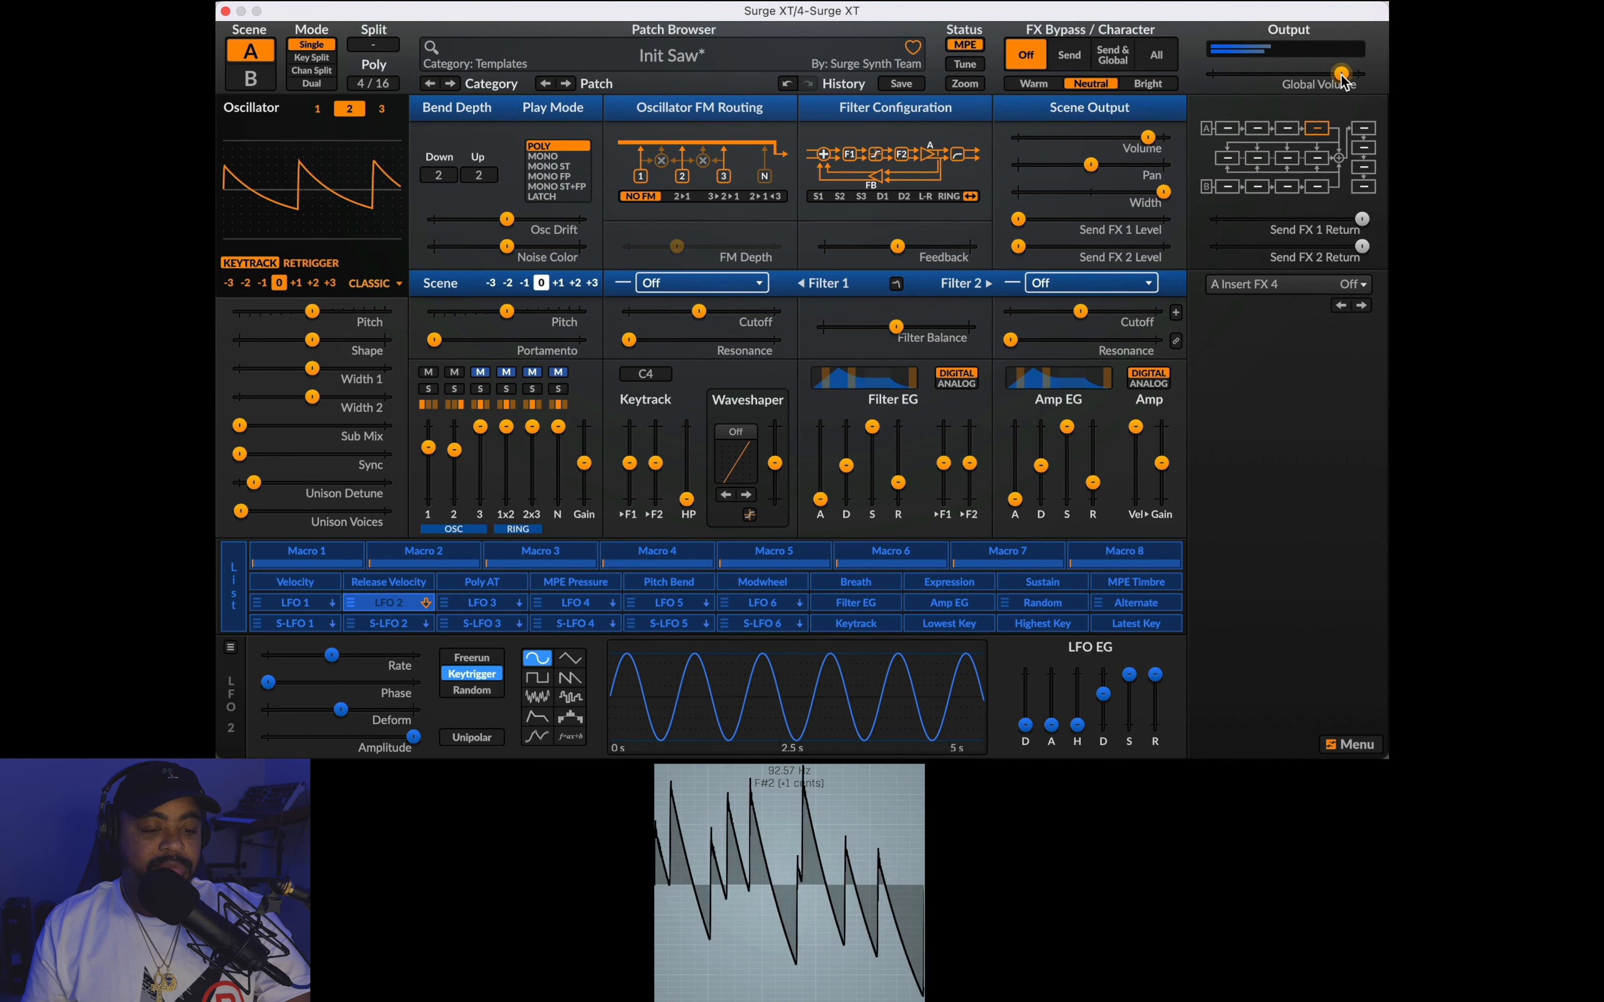
drag(1340, 74, 1345, 81)
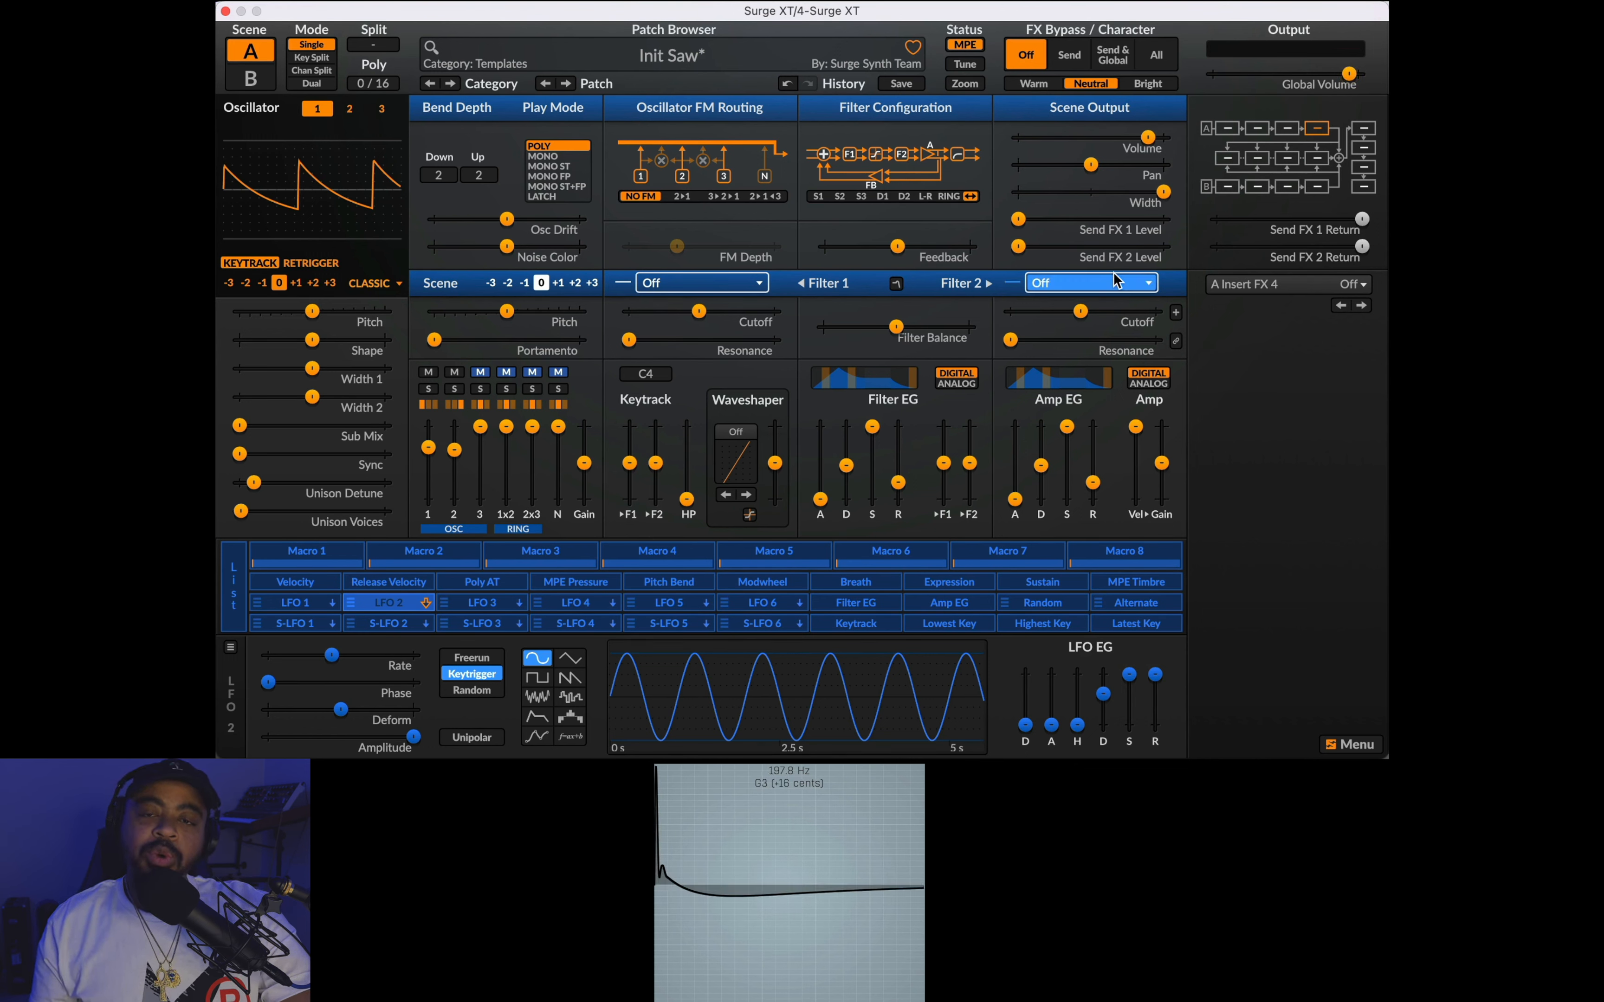
Step: Set Filter 1 to the LP Vintage Ladder type
click(701, 283)
mouse_move(803, 362)
click(995, 434)
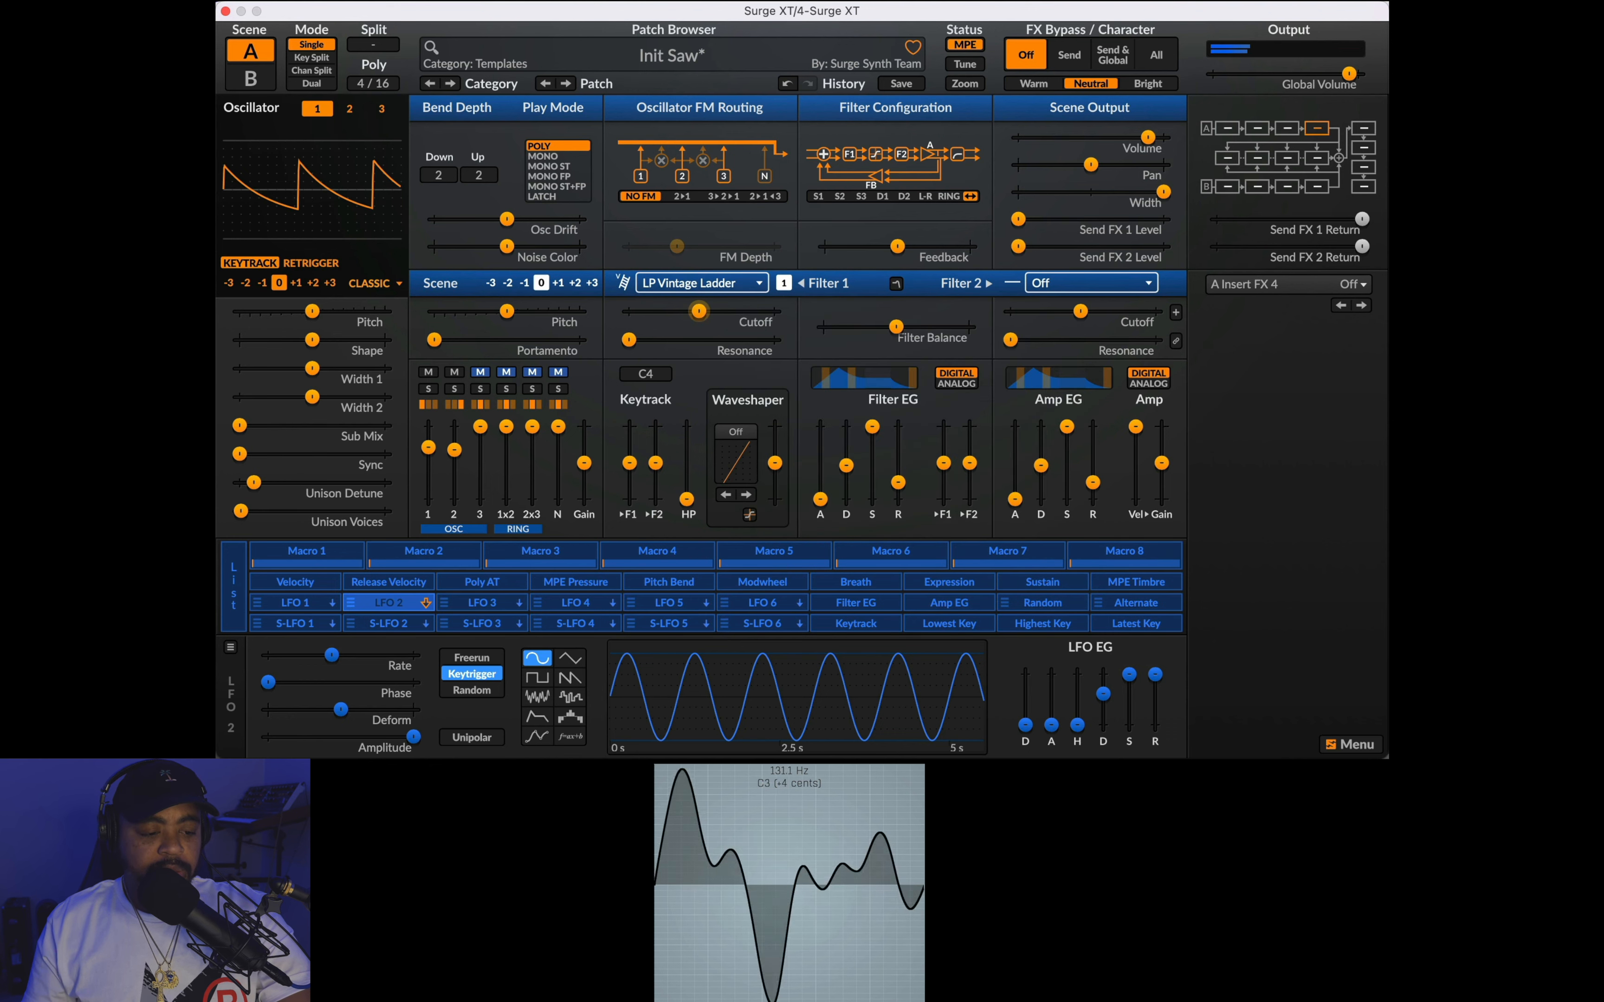
Step: Try out Filter 1 by sweeping its cutoff between low and fully open settings with the resonance raised
drag(698, 311, 774, 311)
drag(629, 339, 764, 311)
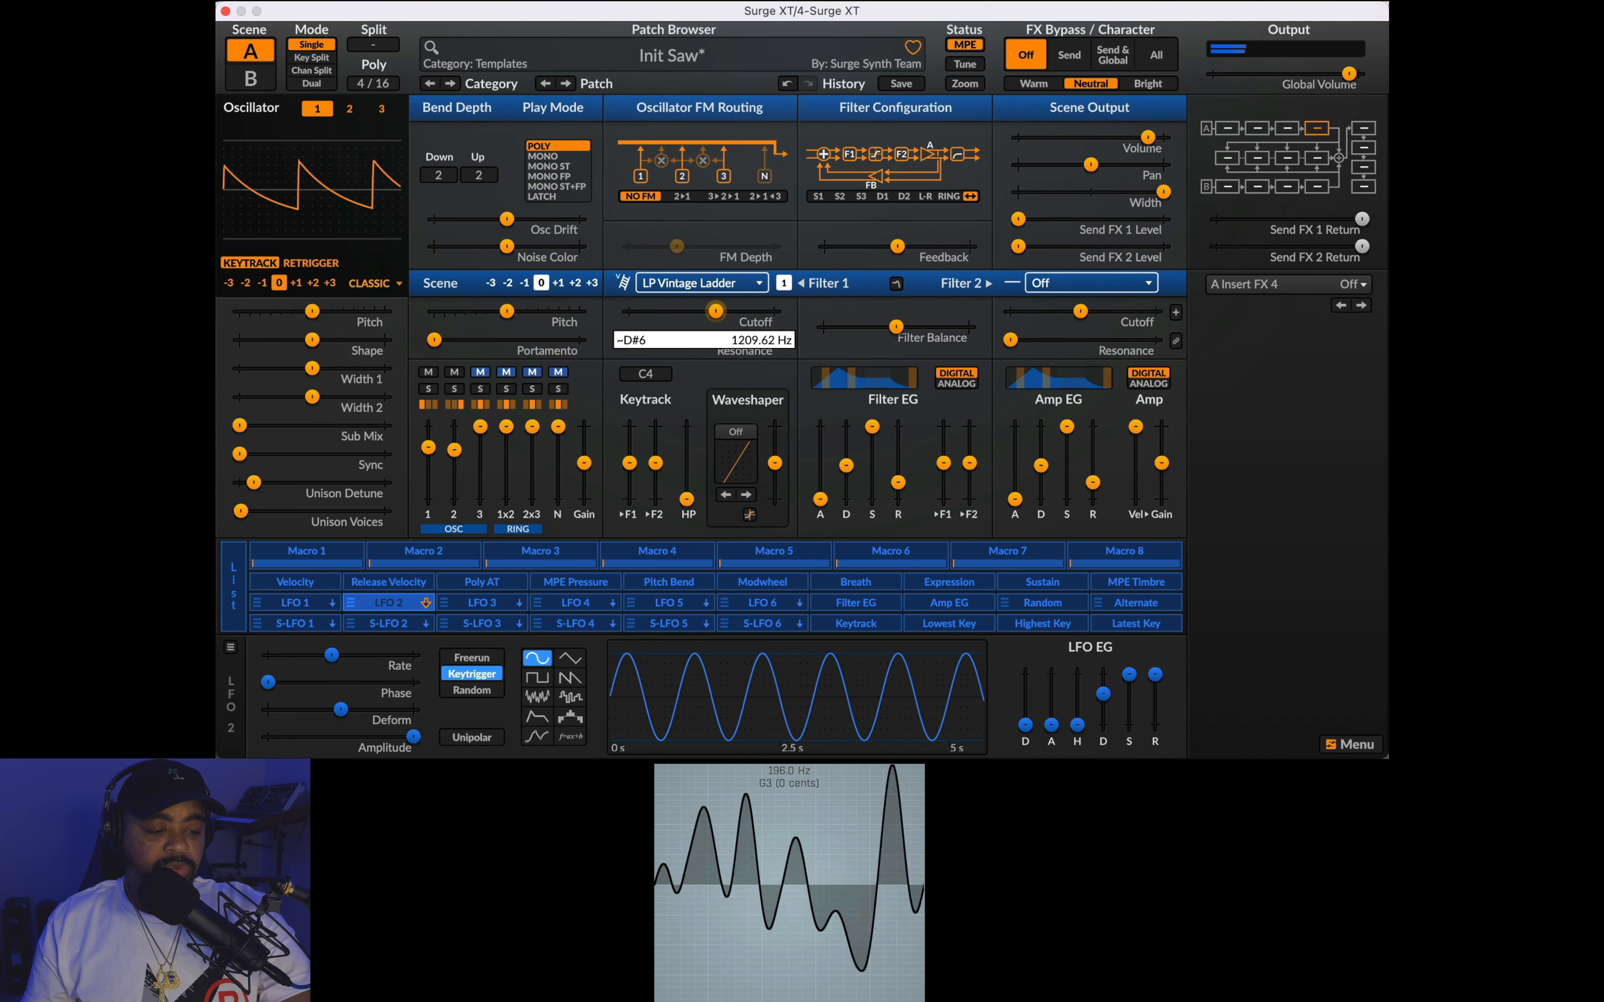
drag(711, 311, 704, 311)
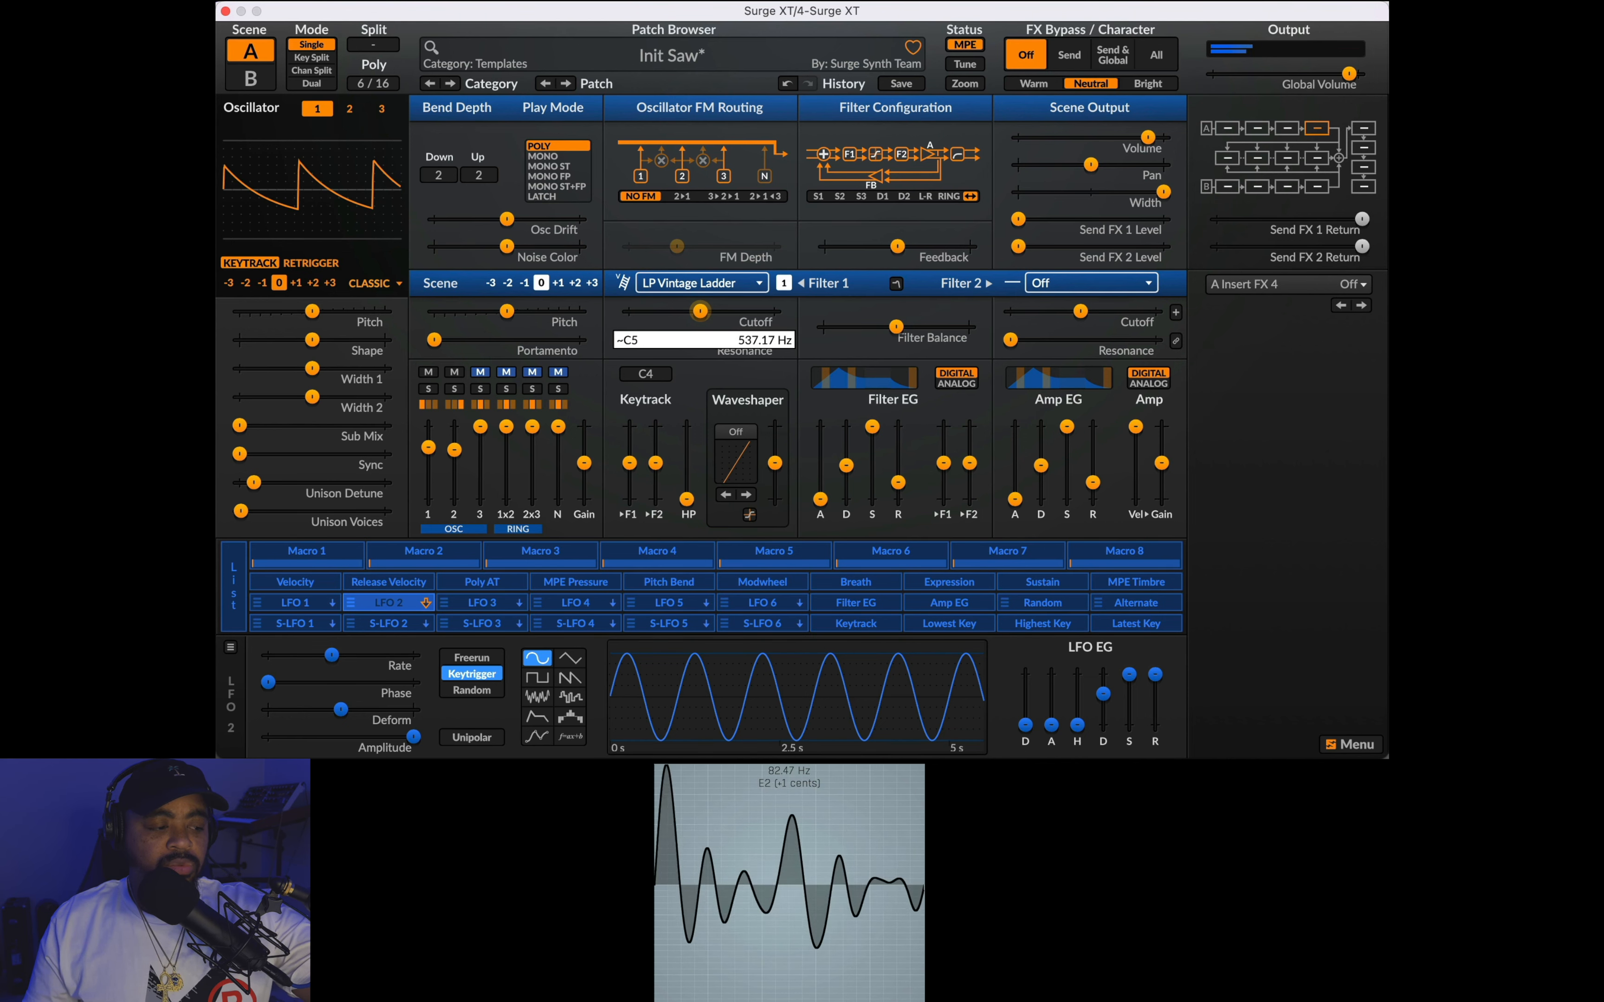
drag(693, 311, 680, 311)
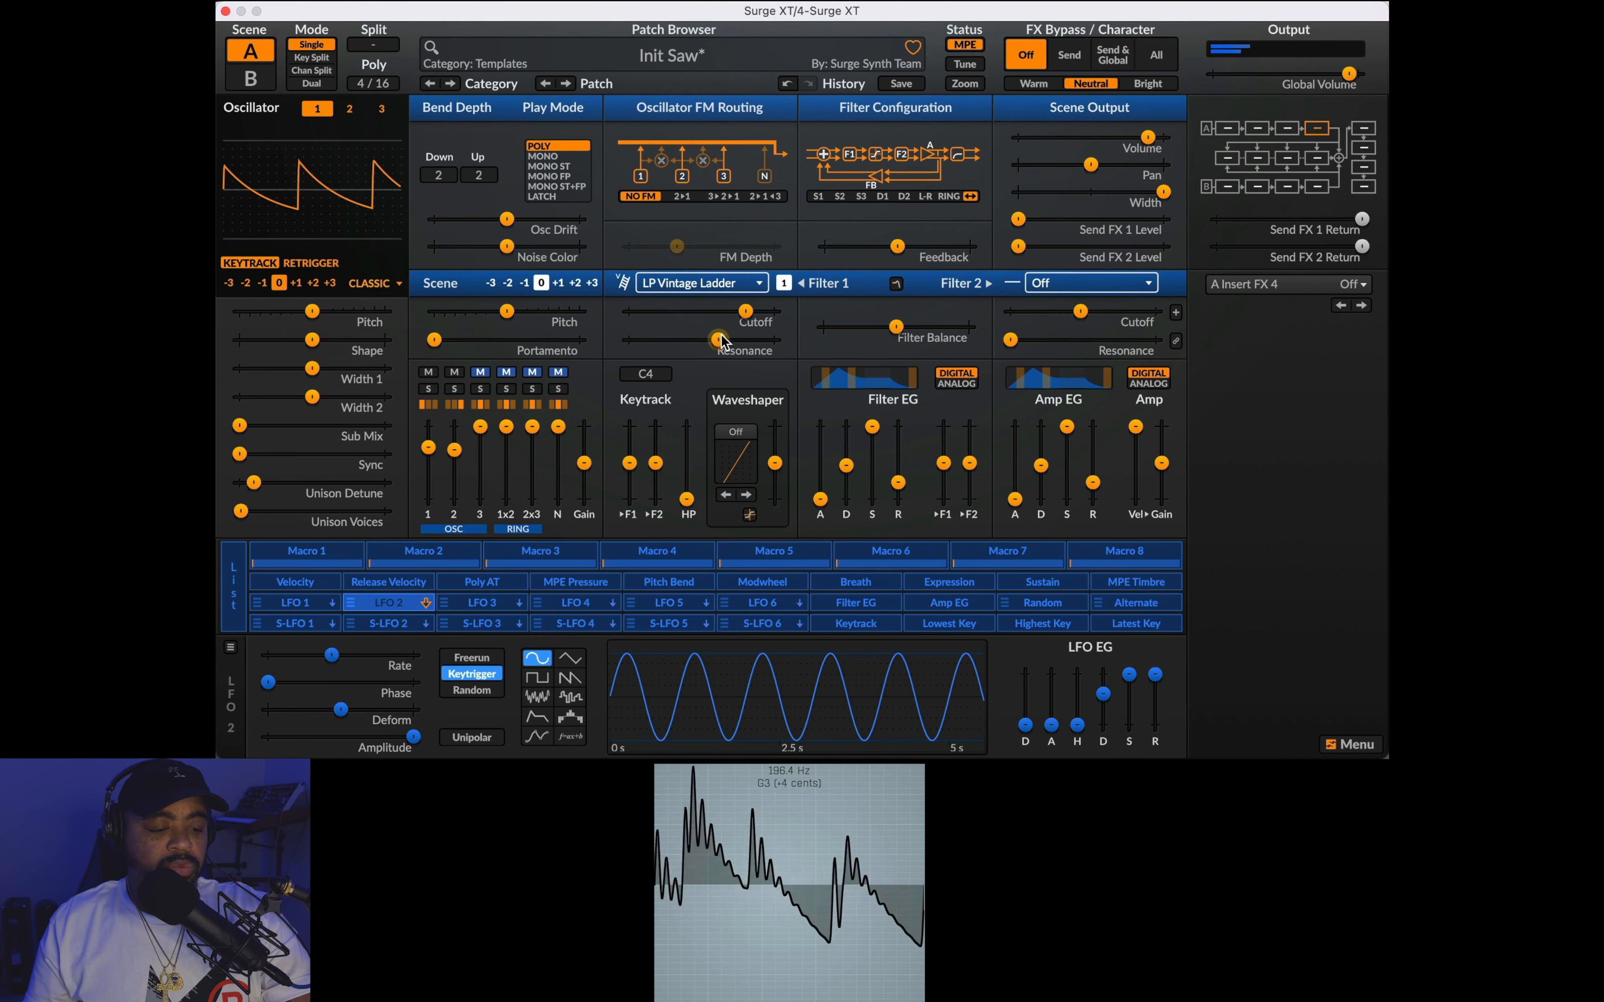
Step: Raise the global volume to 0.00 dB and keep sweeping Filter 1's cutoff against different resonance amounts
drag(719, 340, 728, 340)
drag(1347, 74, 1357, 74)
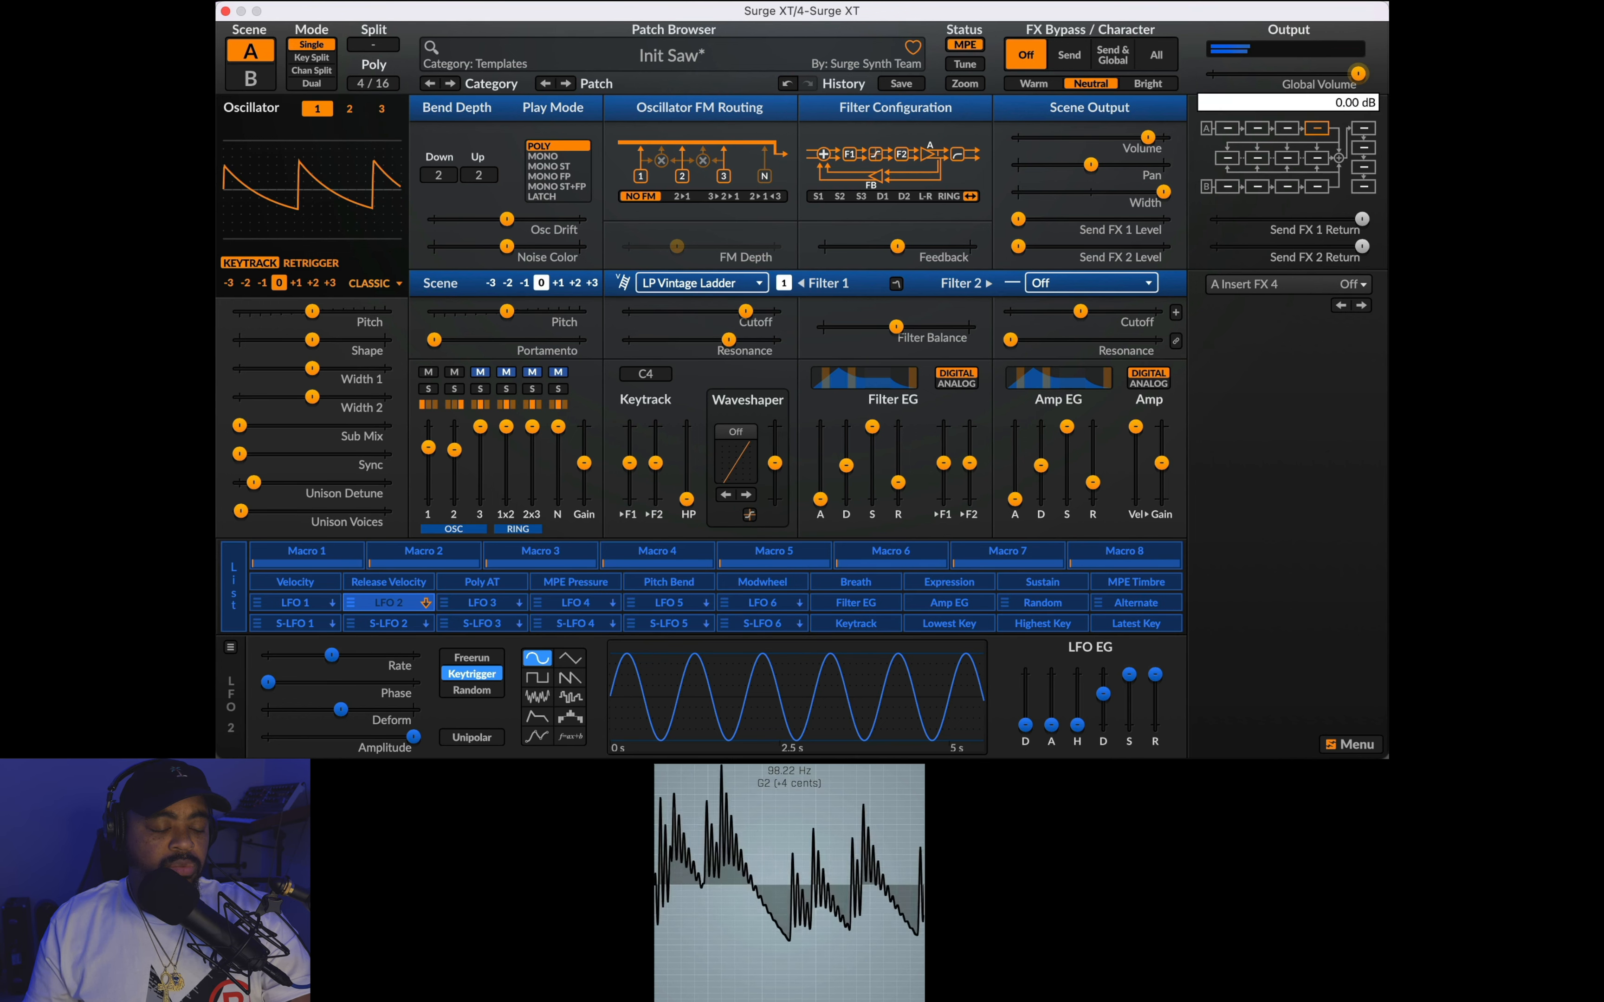
drag(745, 311, 743, 311)
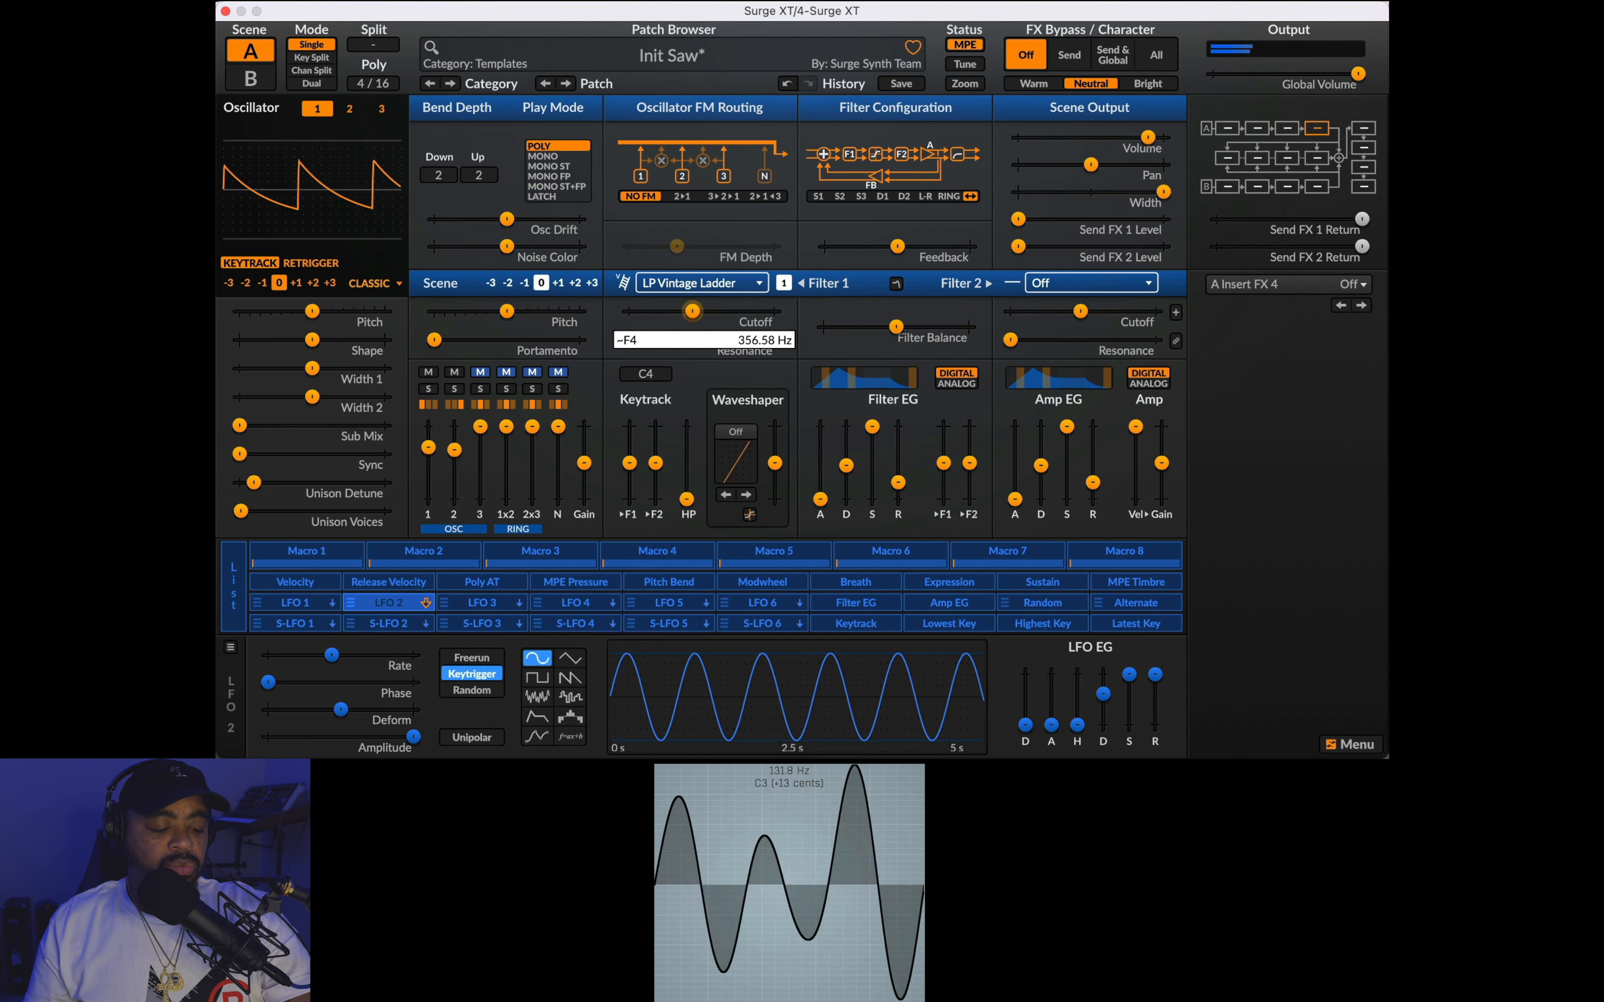
drag(692, 311, 683, 351)
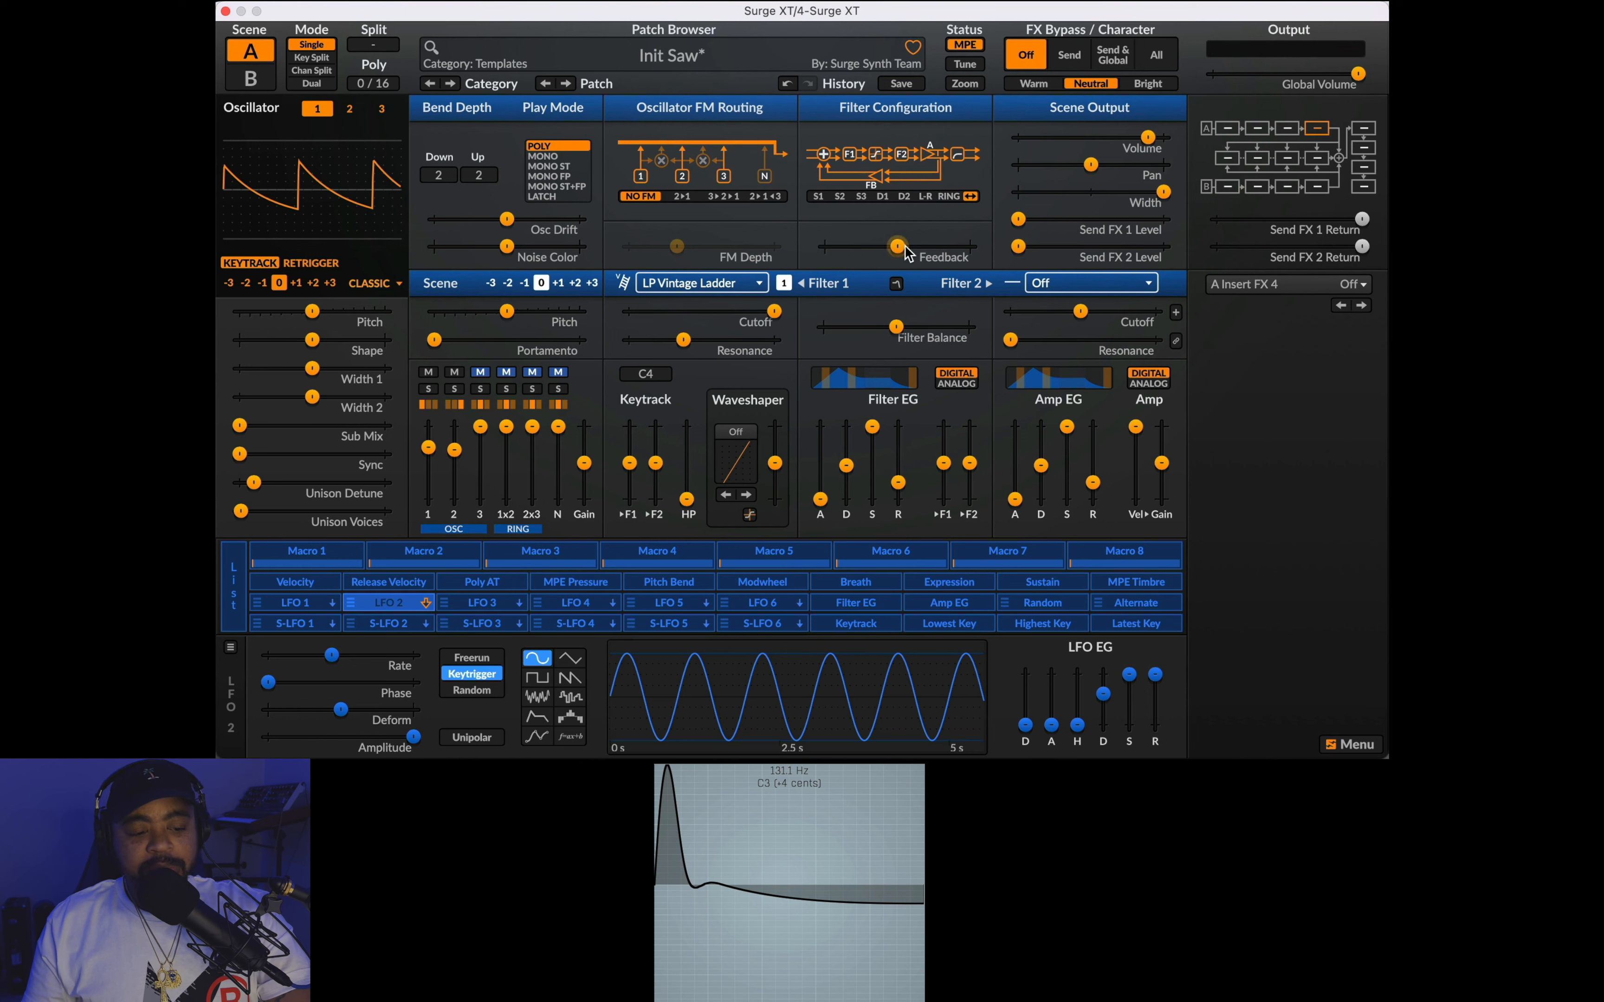
Step: Push the filter feedback to its maximum, with Filter 1's resonance raised and its cutoff slightly above the midpoint
mouse_move(896, 243)
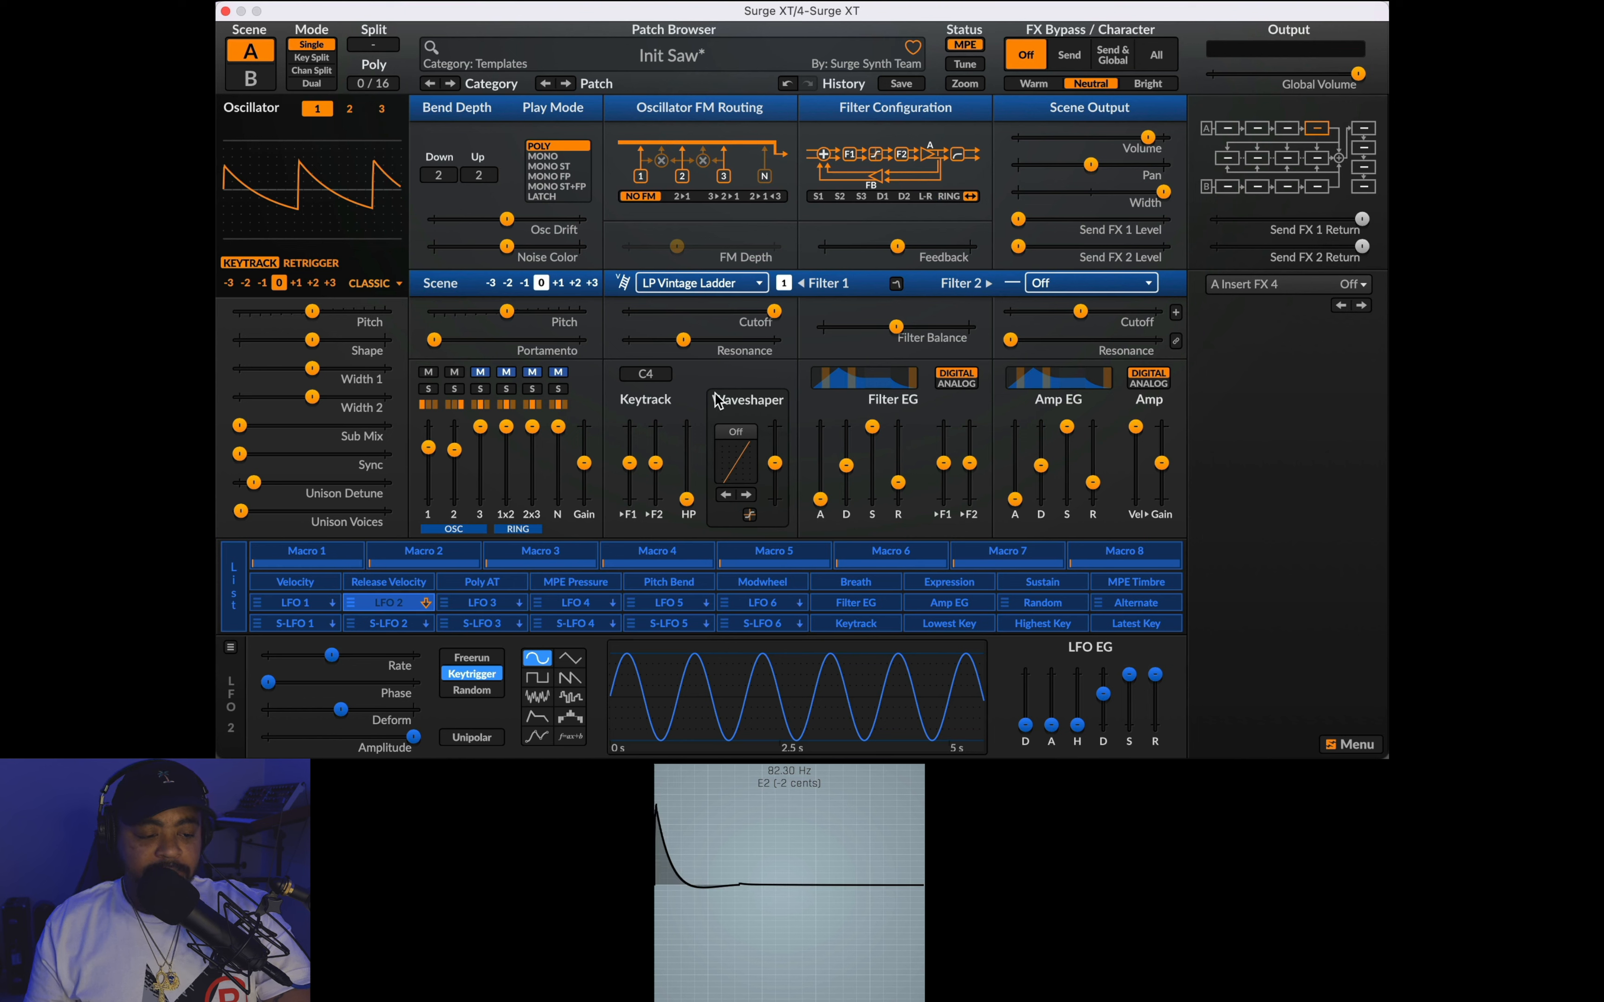
drag(683, 339, 709, 311)
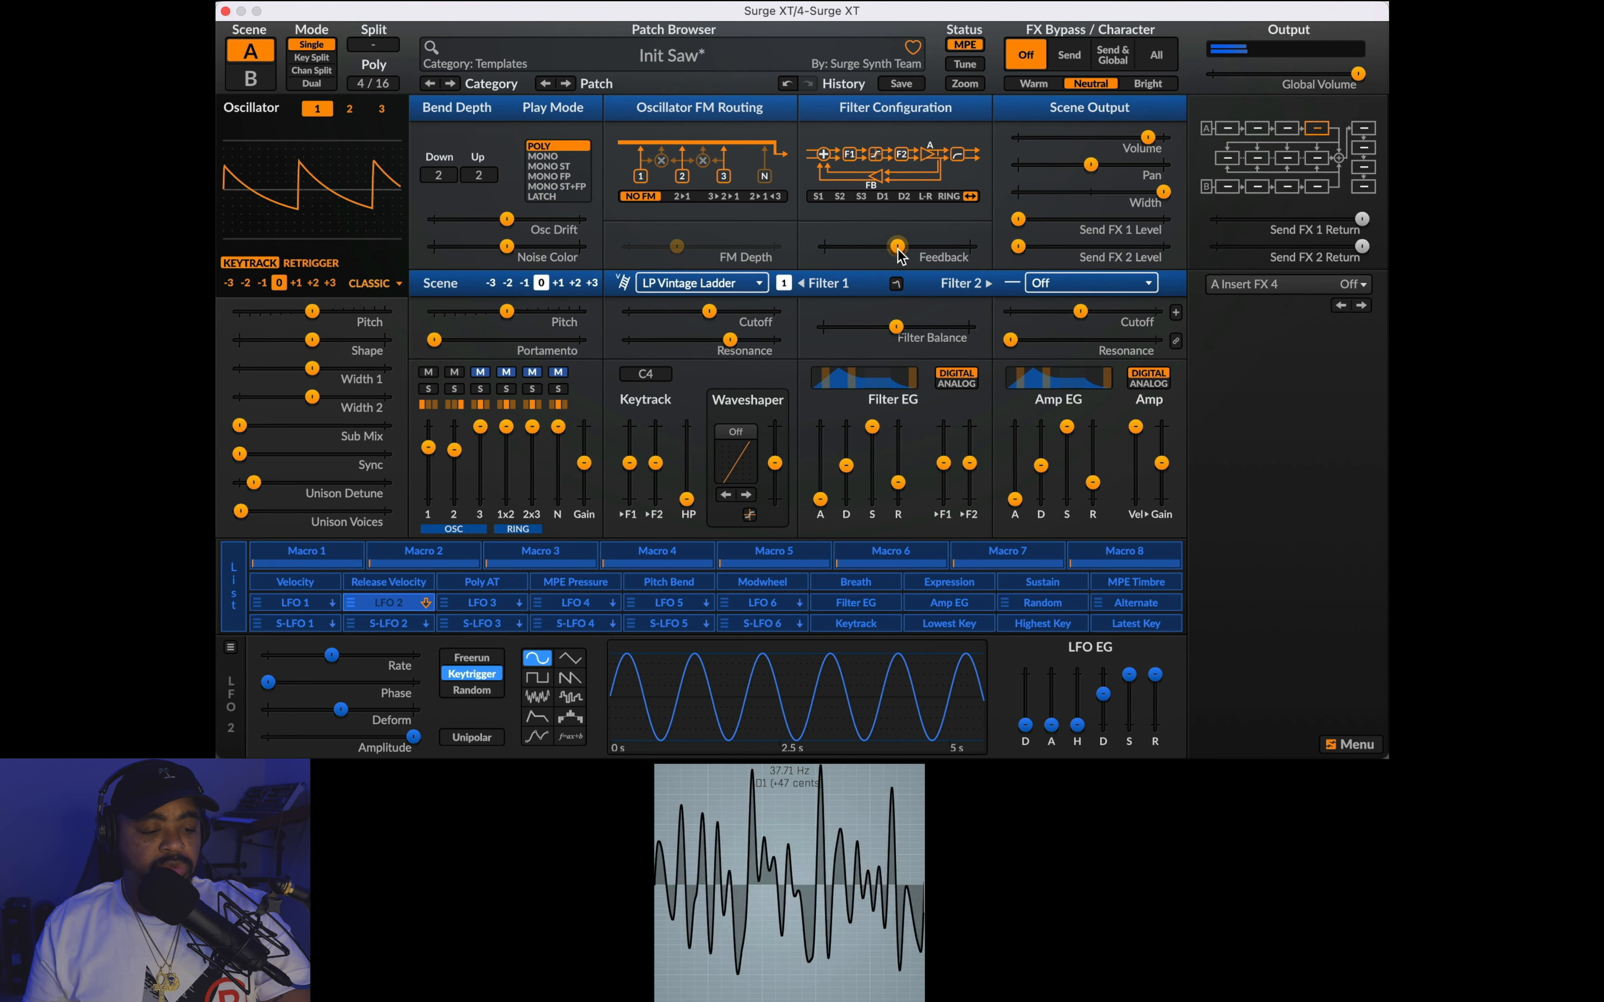
drag(896, 246, 969, 246)
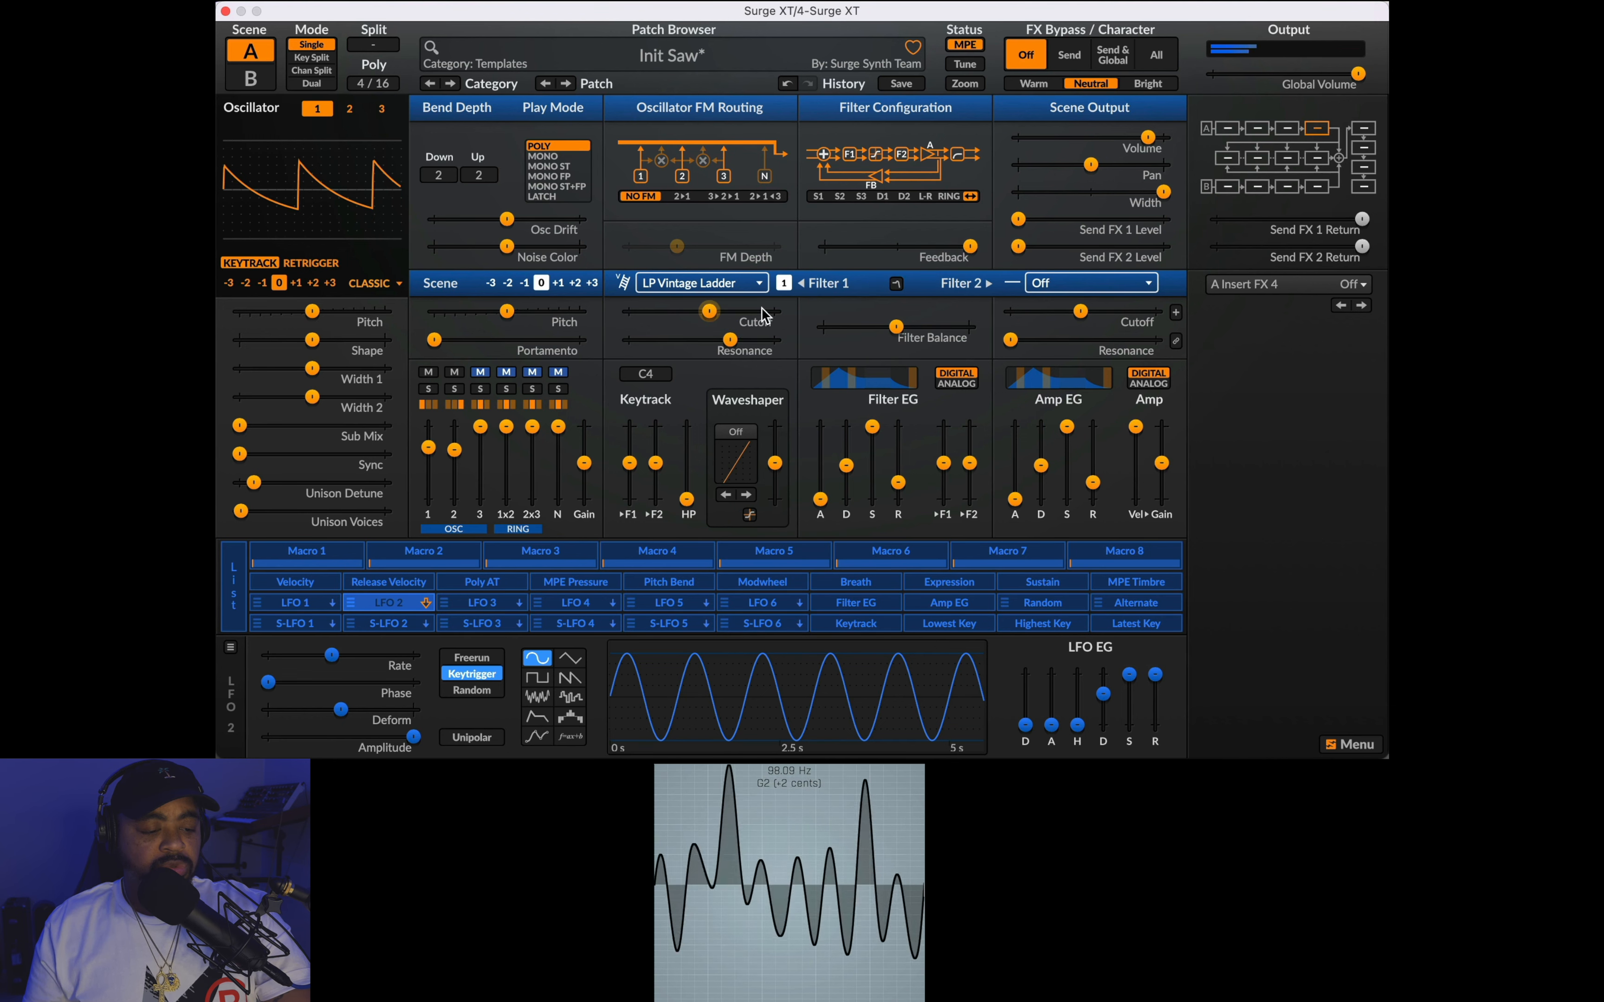
mouse_move(709, 311)
mouse_down()
mouse_move(654, 311)
mouse_move(727, 310)
mouse_move(653, 310)
mouse_move(755, 311)
mouse_move(673, 311)
mouse_move(718, 311)
mouse_up()
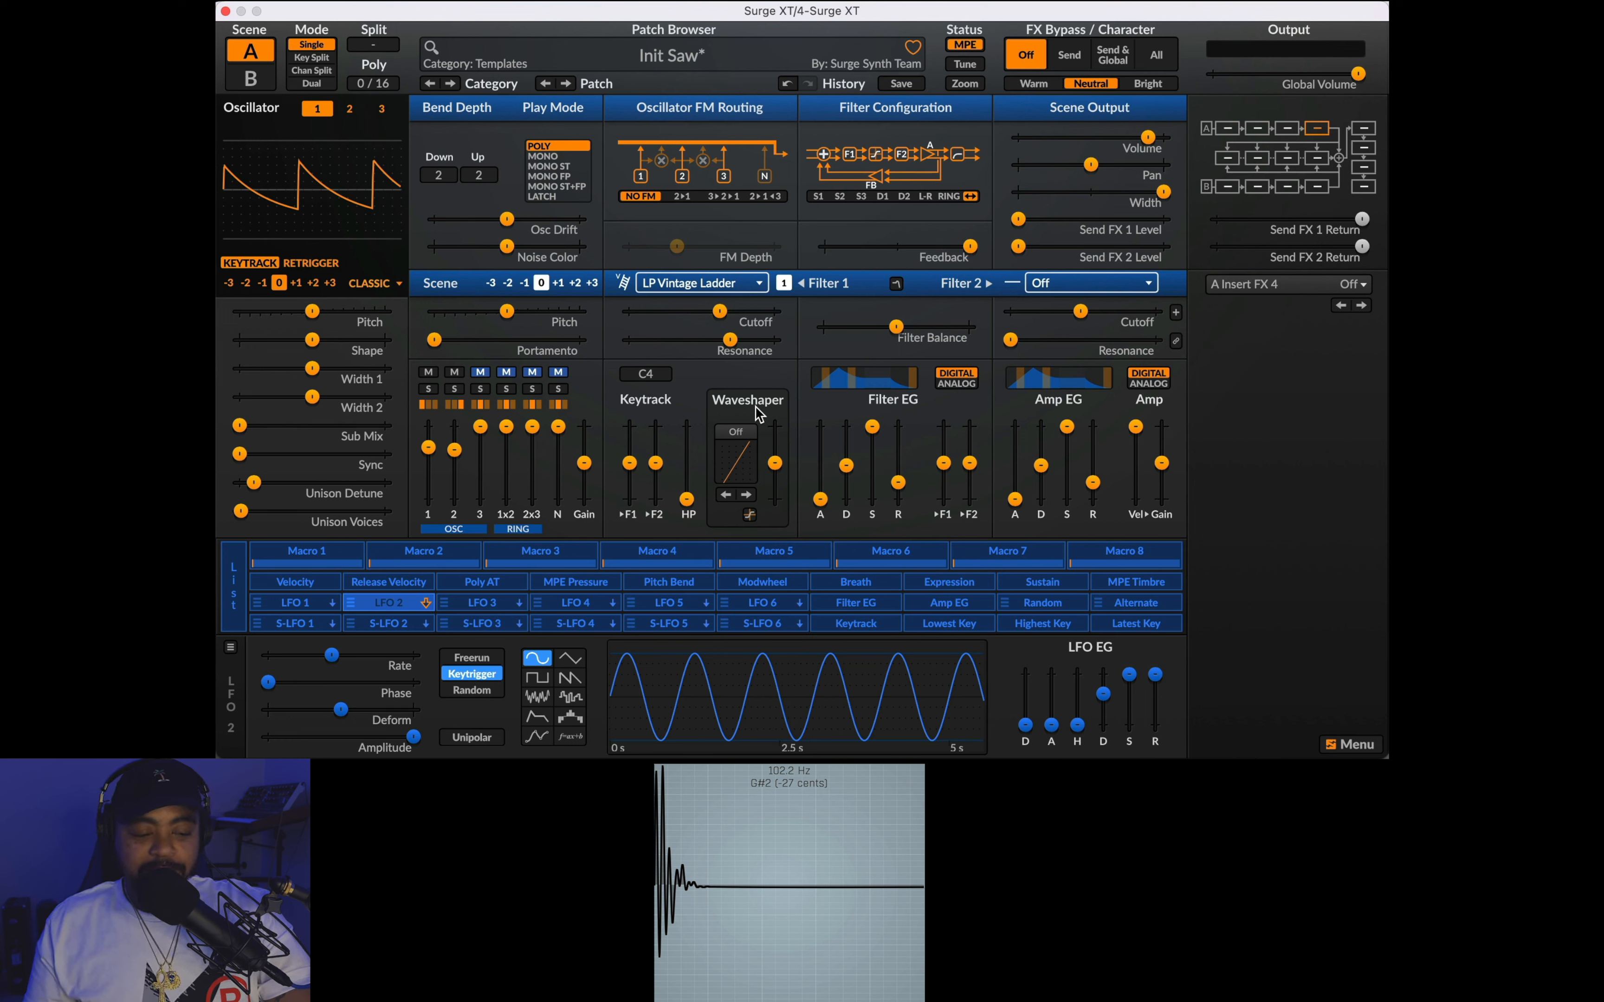
Step: Turn on the waveshaper and step through its types to Harm 5
click(736, 433)
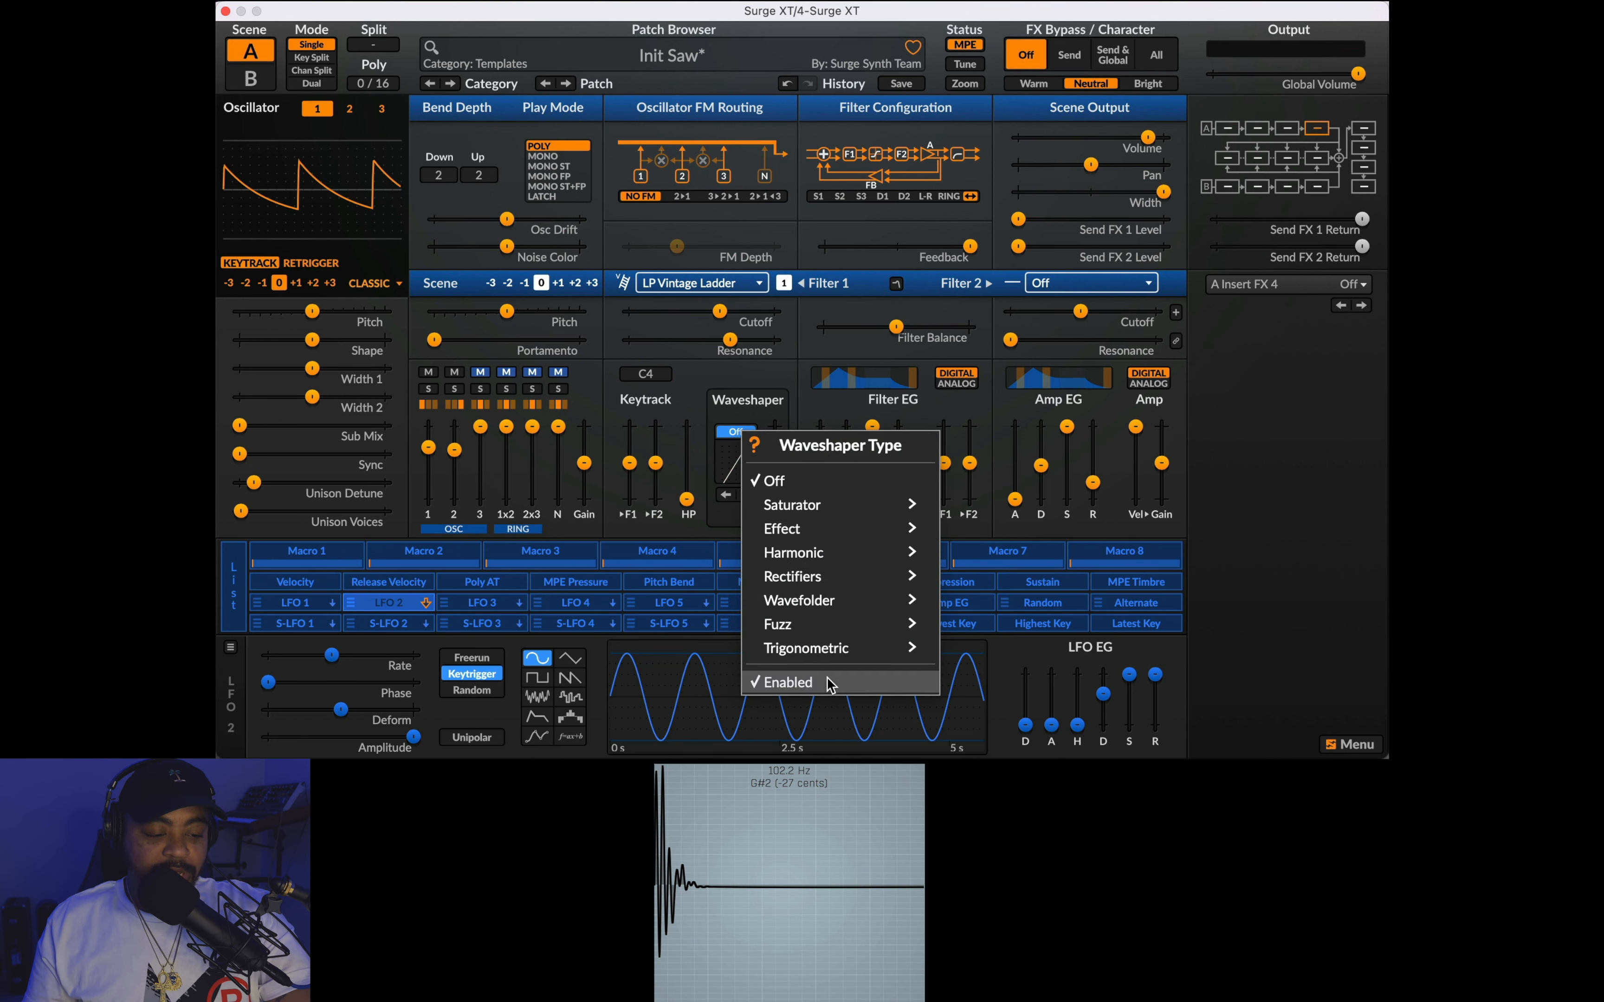
mouse_move(790, 509)
click(975, 505)
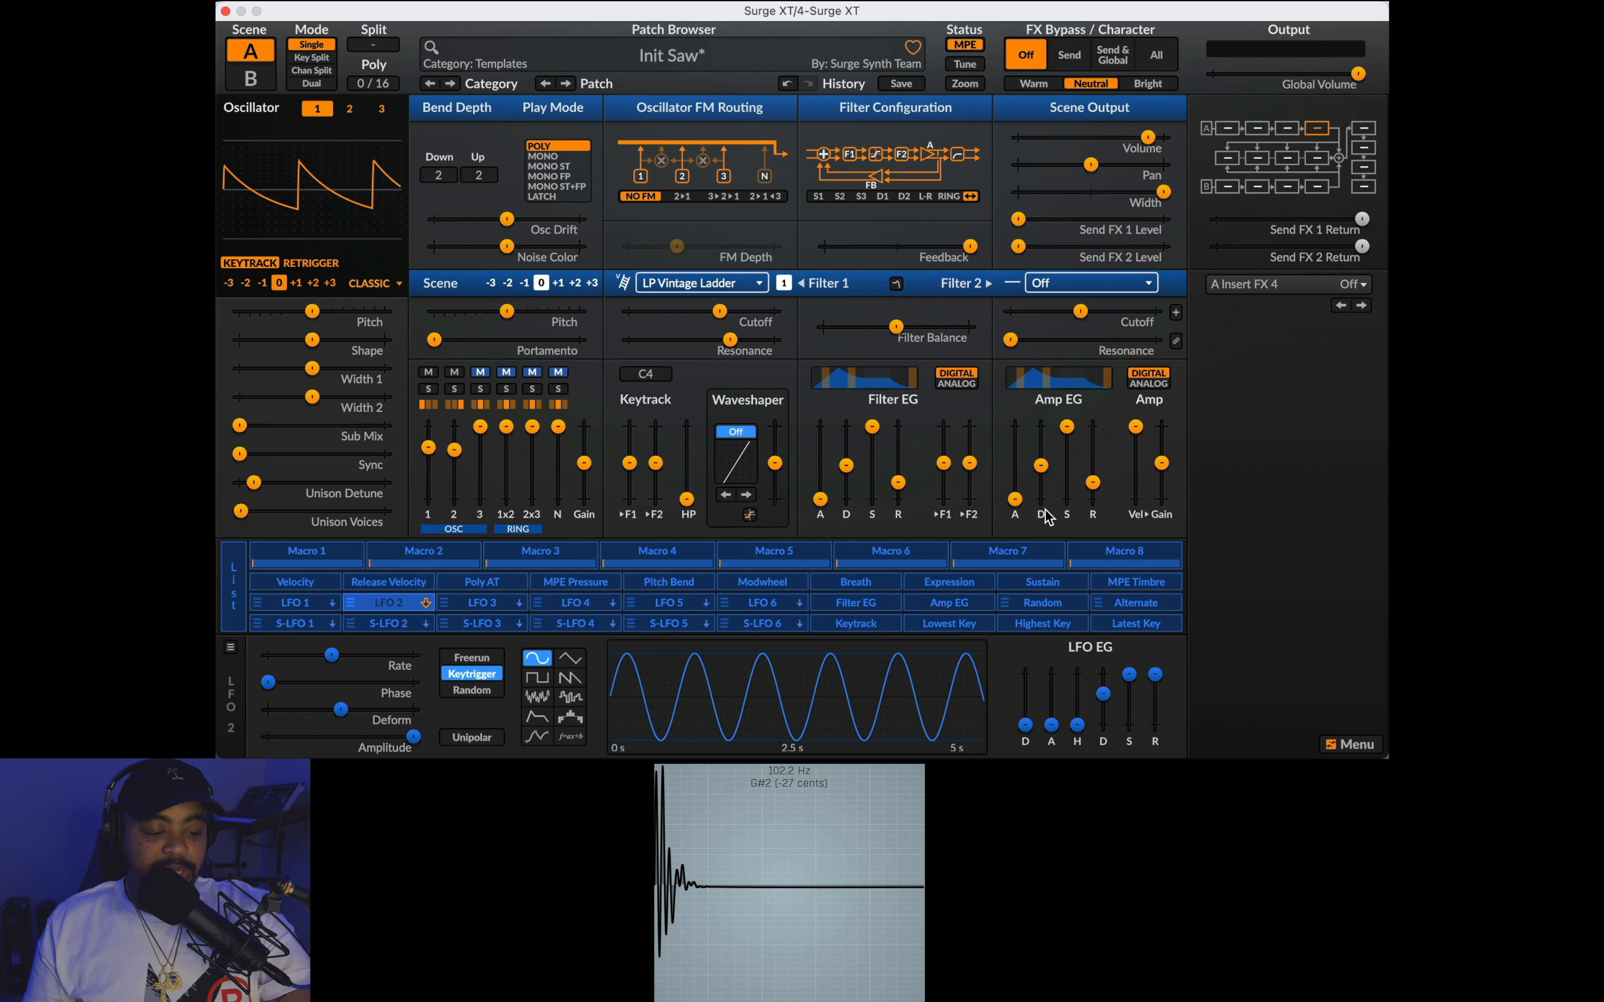
click(746, 494)
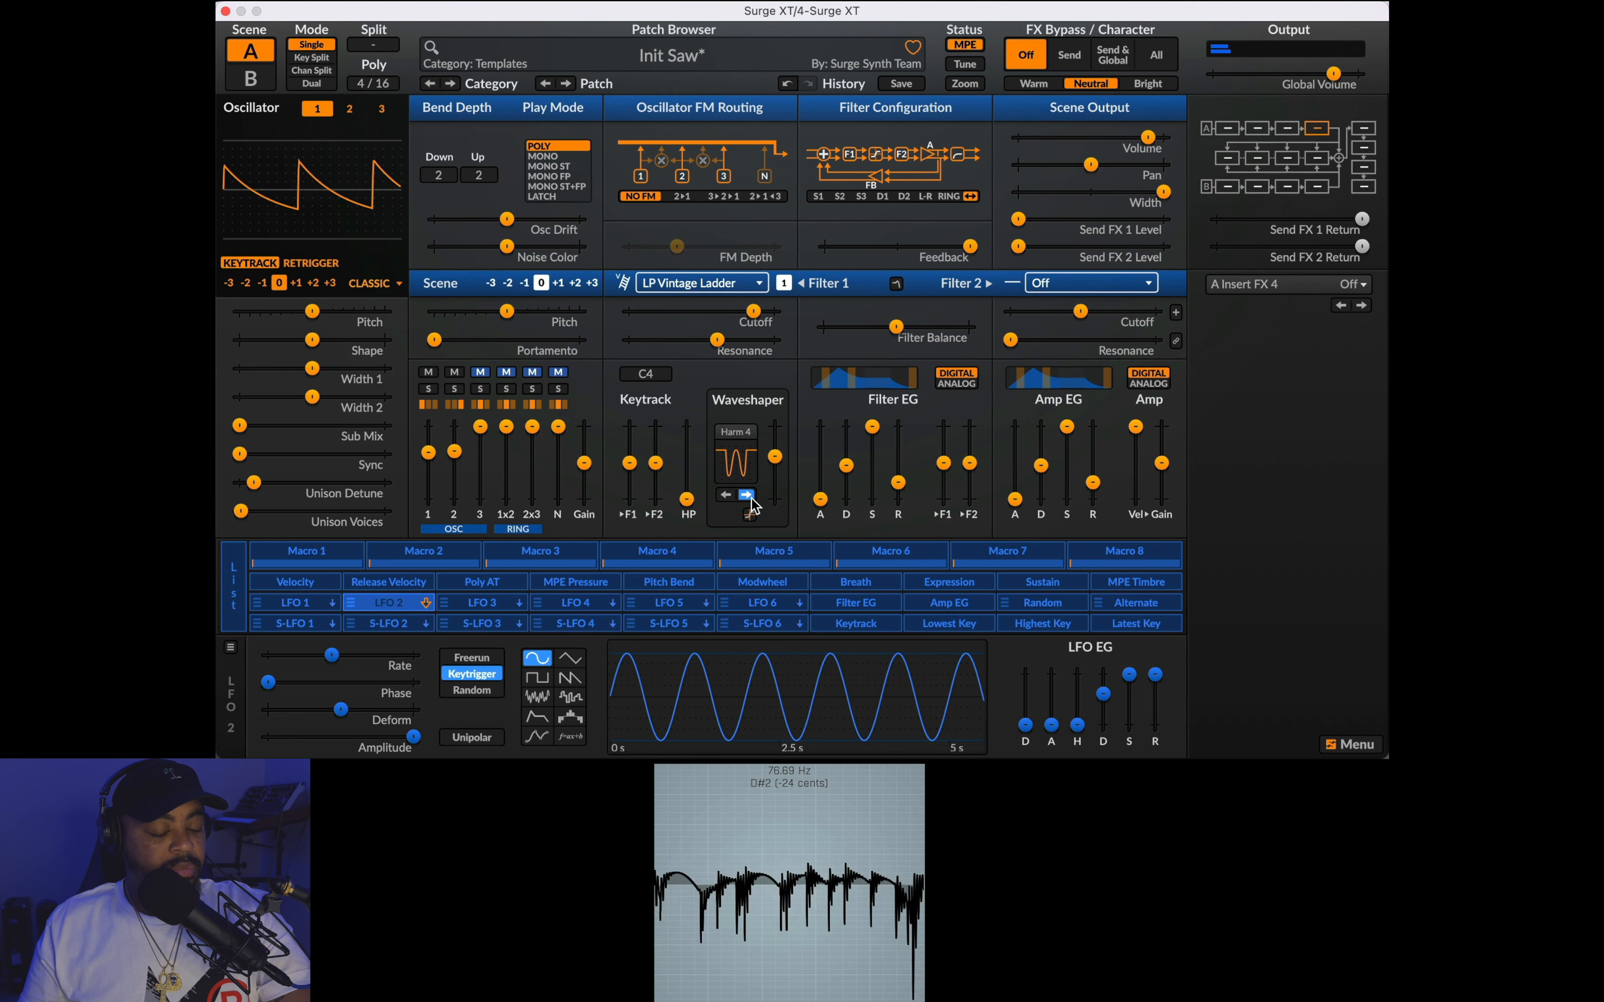
click(746, 494)
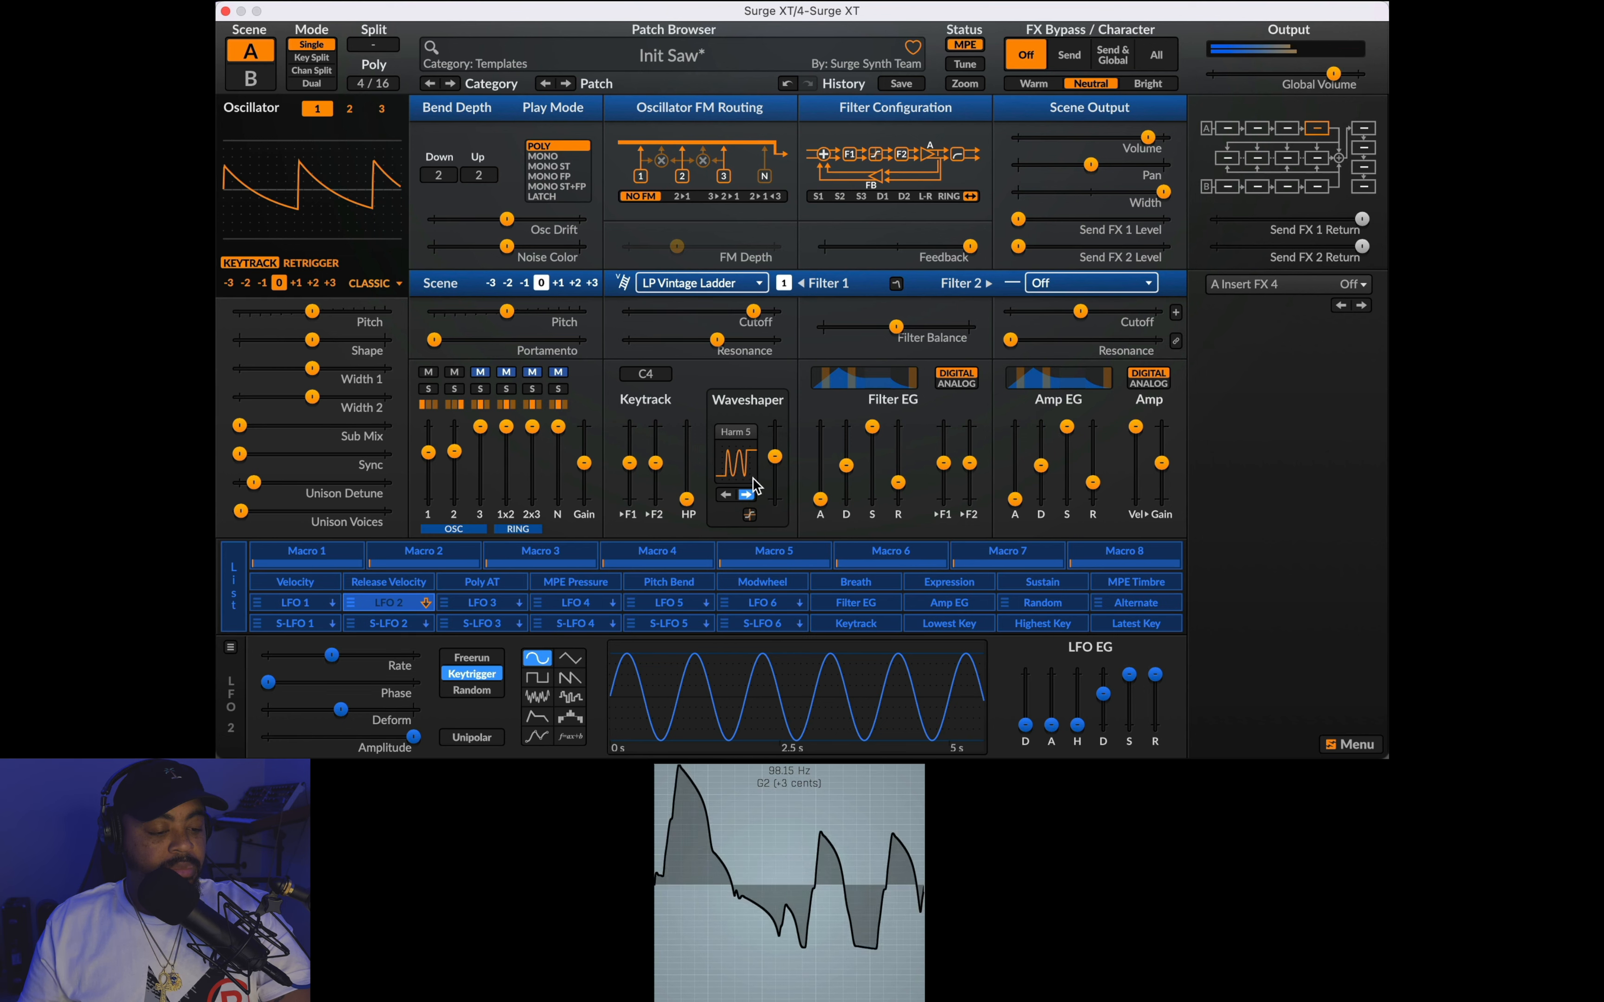
Step: Reduce the filter feedback to about halfway between centre and maximum, and sweep Filter 1's cutoff down with a high resonance
mouse_move(753, 311)
mouse_down()
mouse_move(663, 311)
mouse_move(762, 311)
mouse_up()
drag(969, 246, 935, 246)
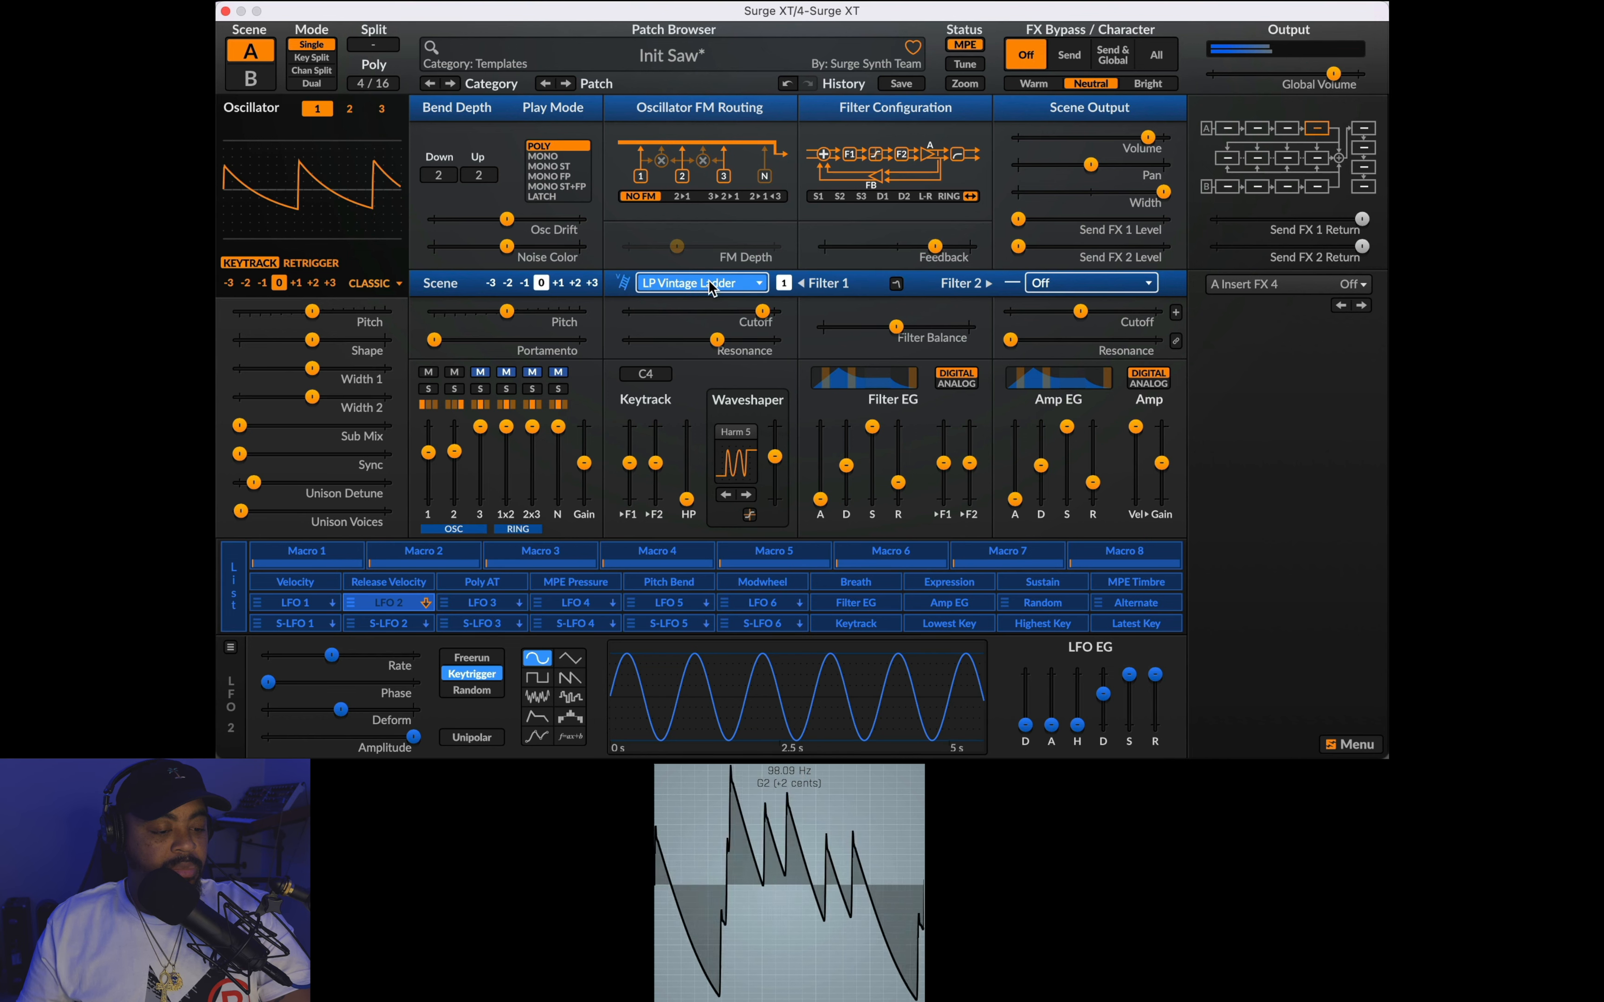
mouse_move(717, 339)
drag(761, 311, 743, 310)
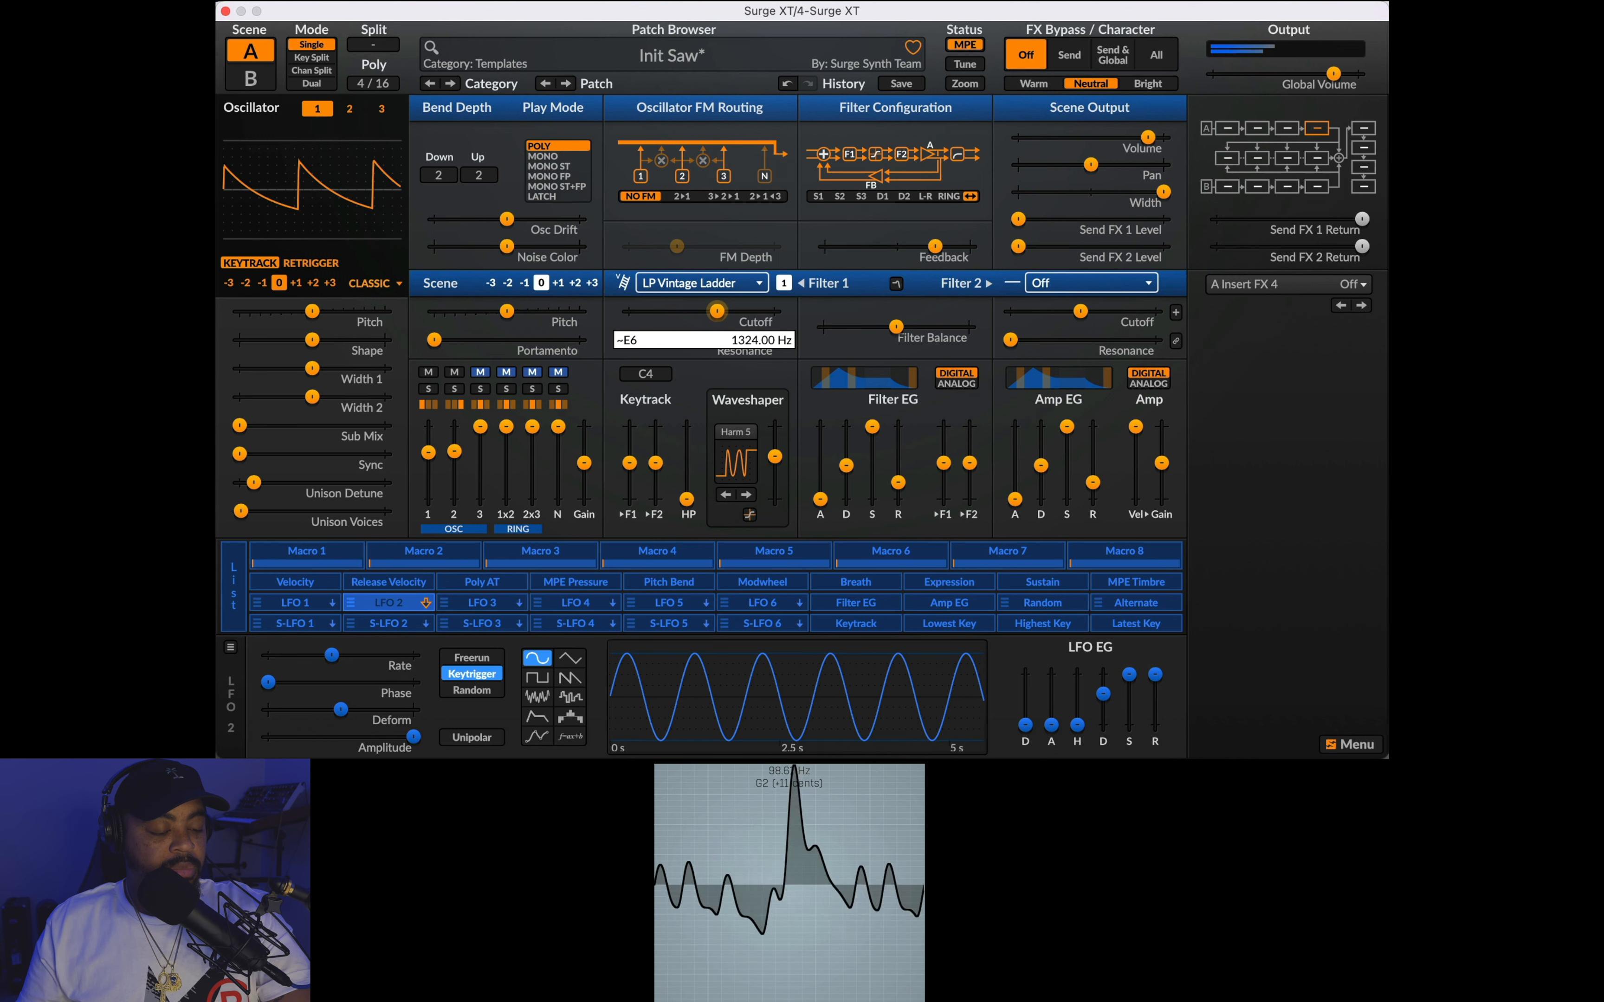
mouse_move(710, 311)
mouse_down()
mouse_move(758, 340)
mouse_move(673, 311)
mouse_move(708, 311)
mouse_up()
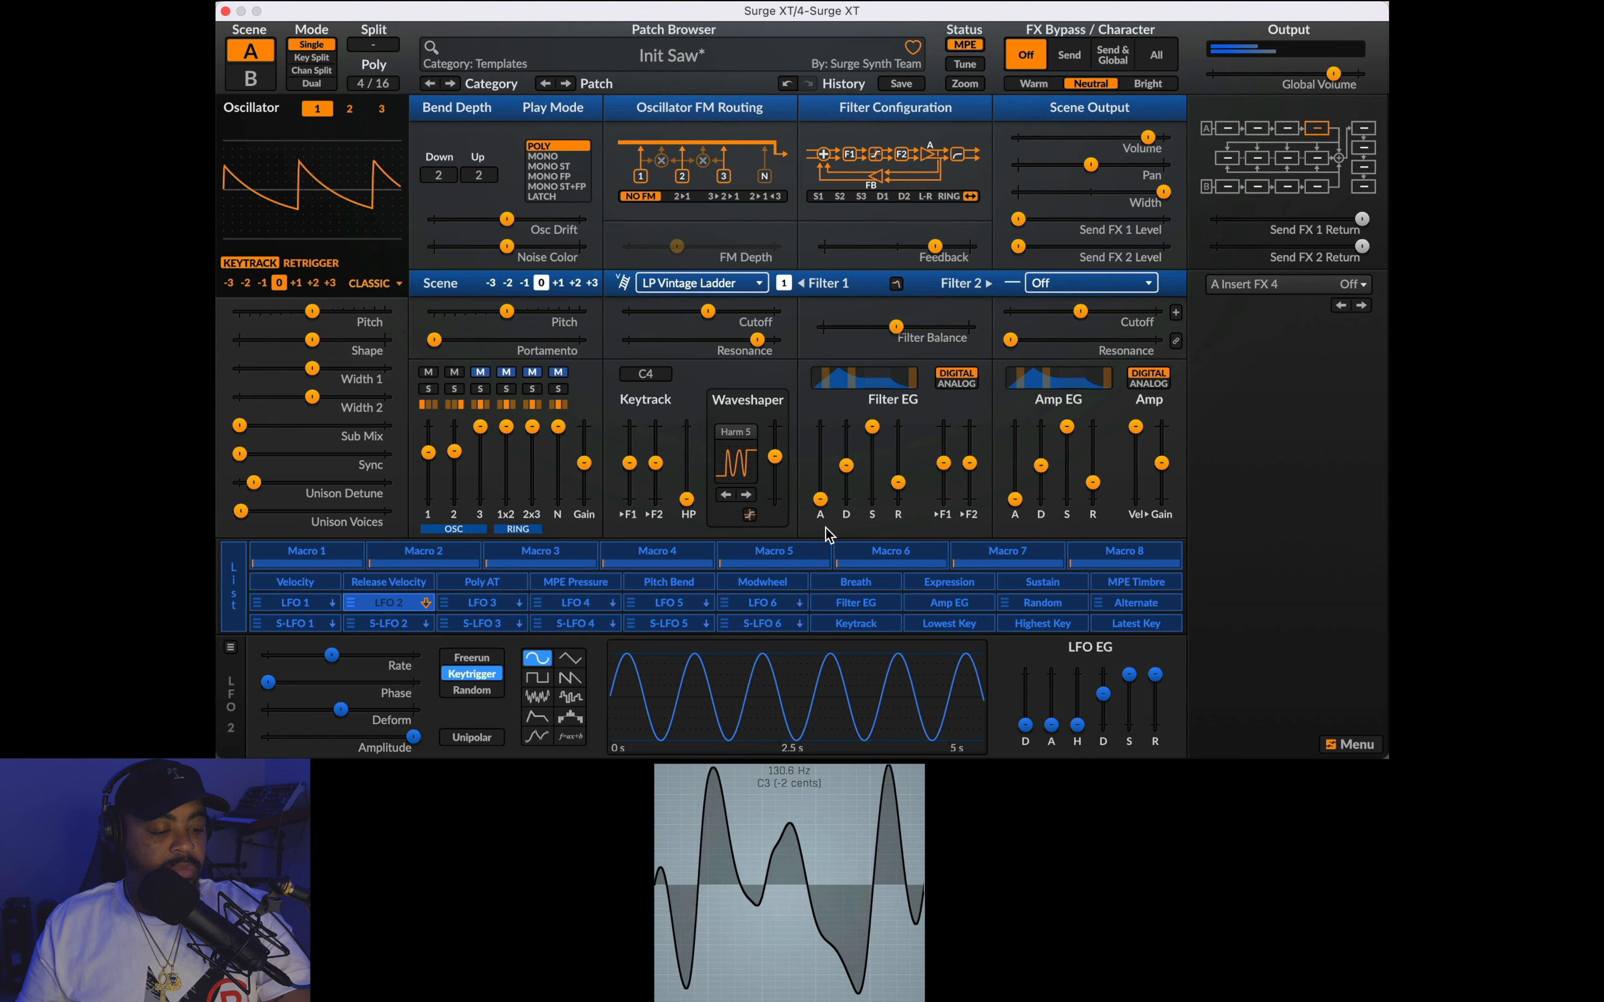
Step: Step the waveshaper through the additive types and settle on AddSqr3
click(746, 495)
click(747, 495)
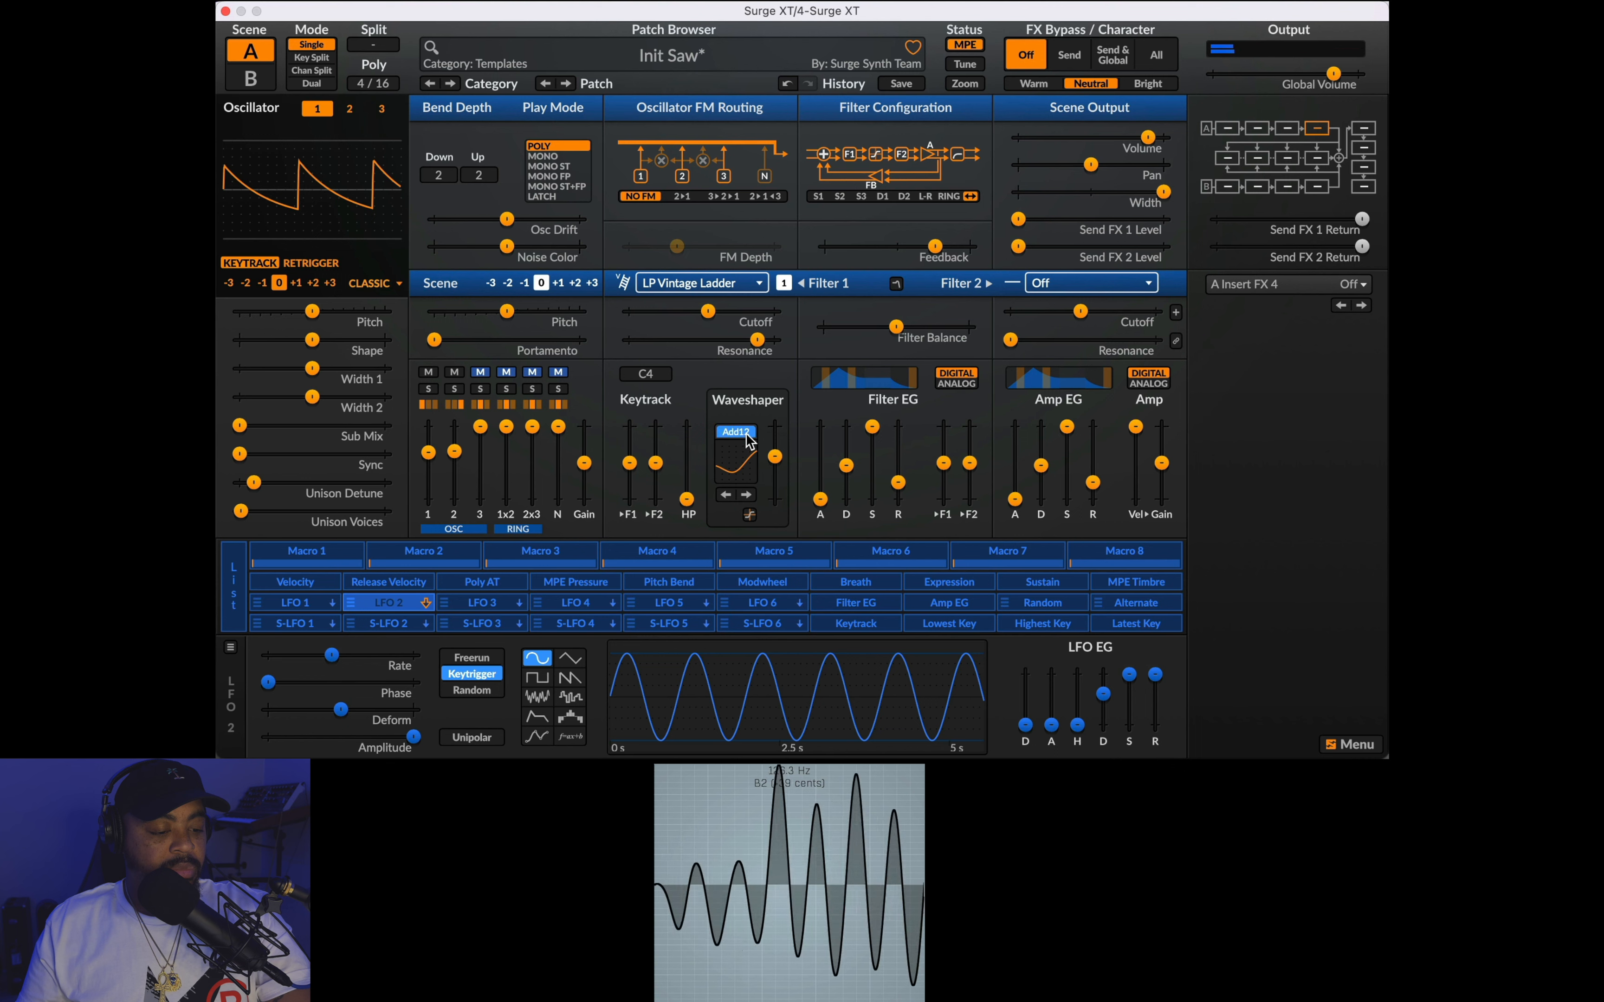
click(747, 495)
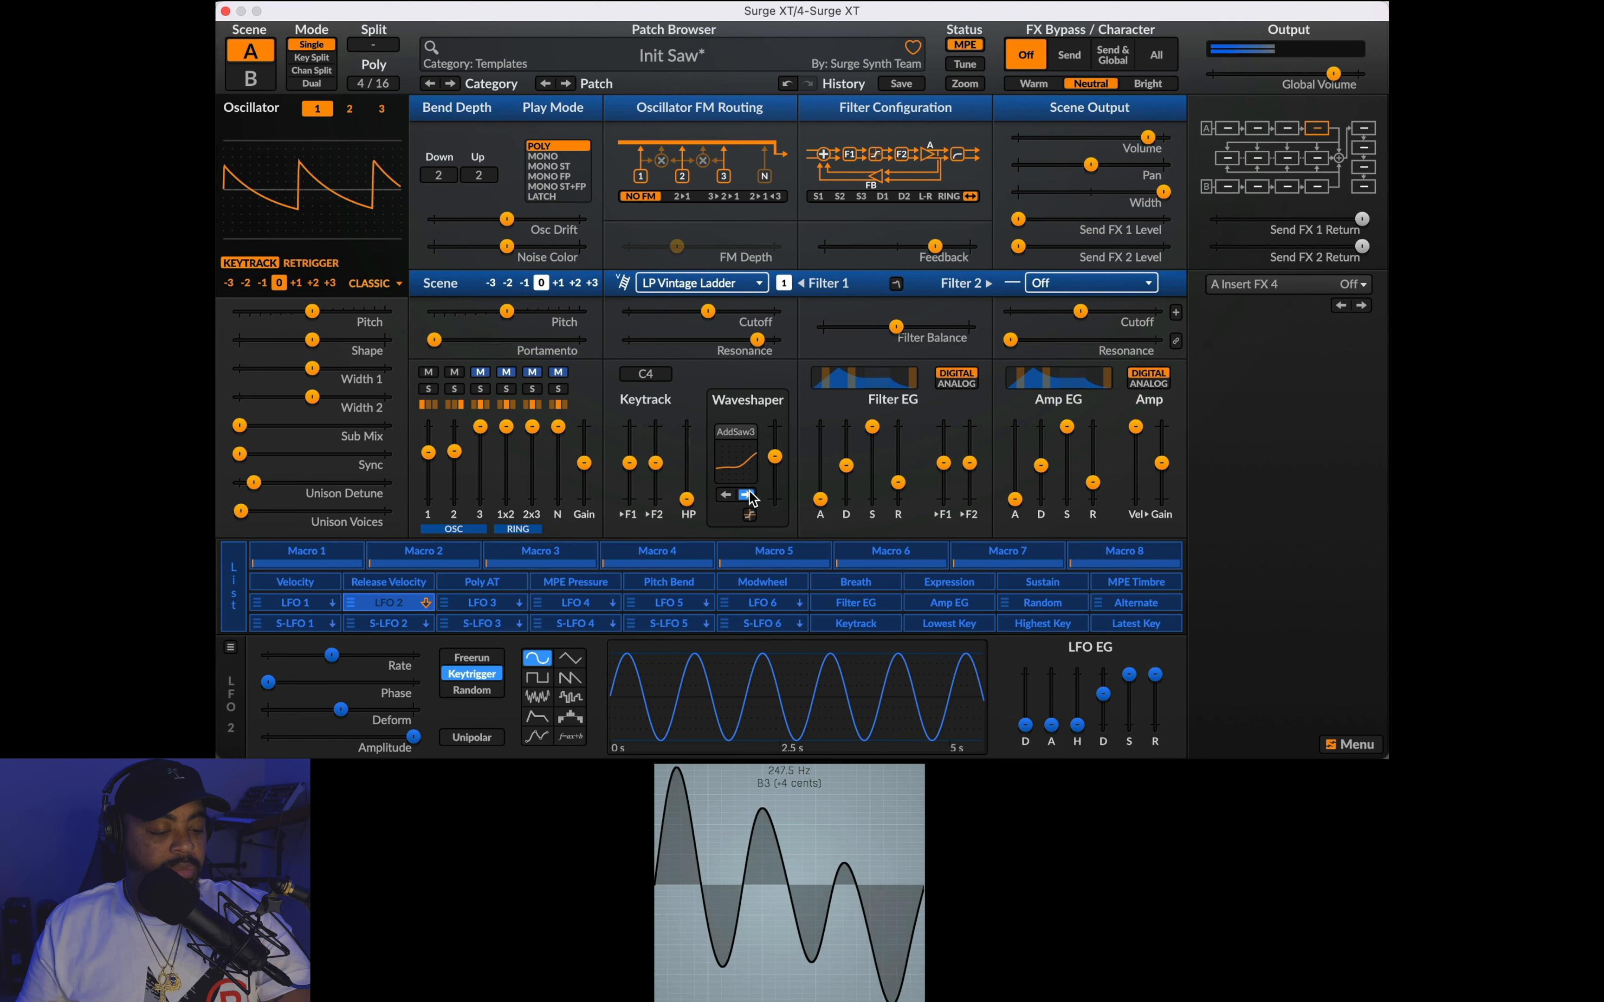
click(747, 495)
Step: Increase the waveshaper drive slightly while sweeping Filter 1's cutoff, ending with the cutoff fully open
drag(714, 309, 713, 309)
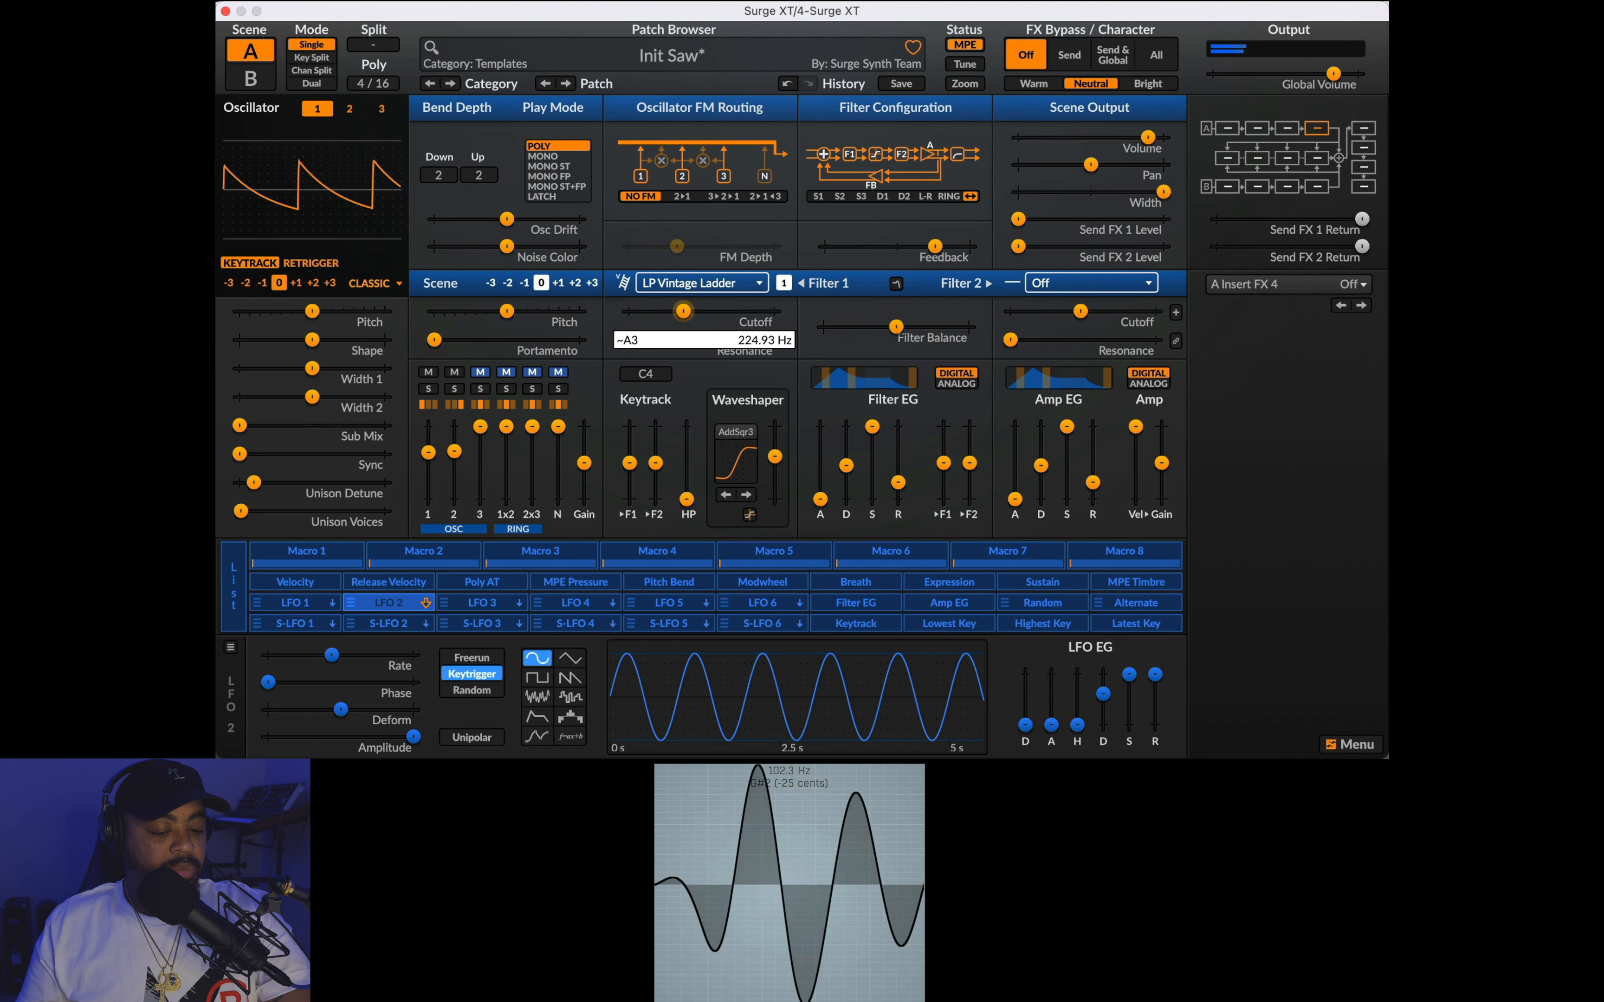
drag(774, 456, 774, 450)
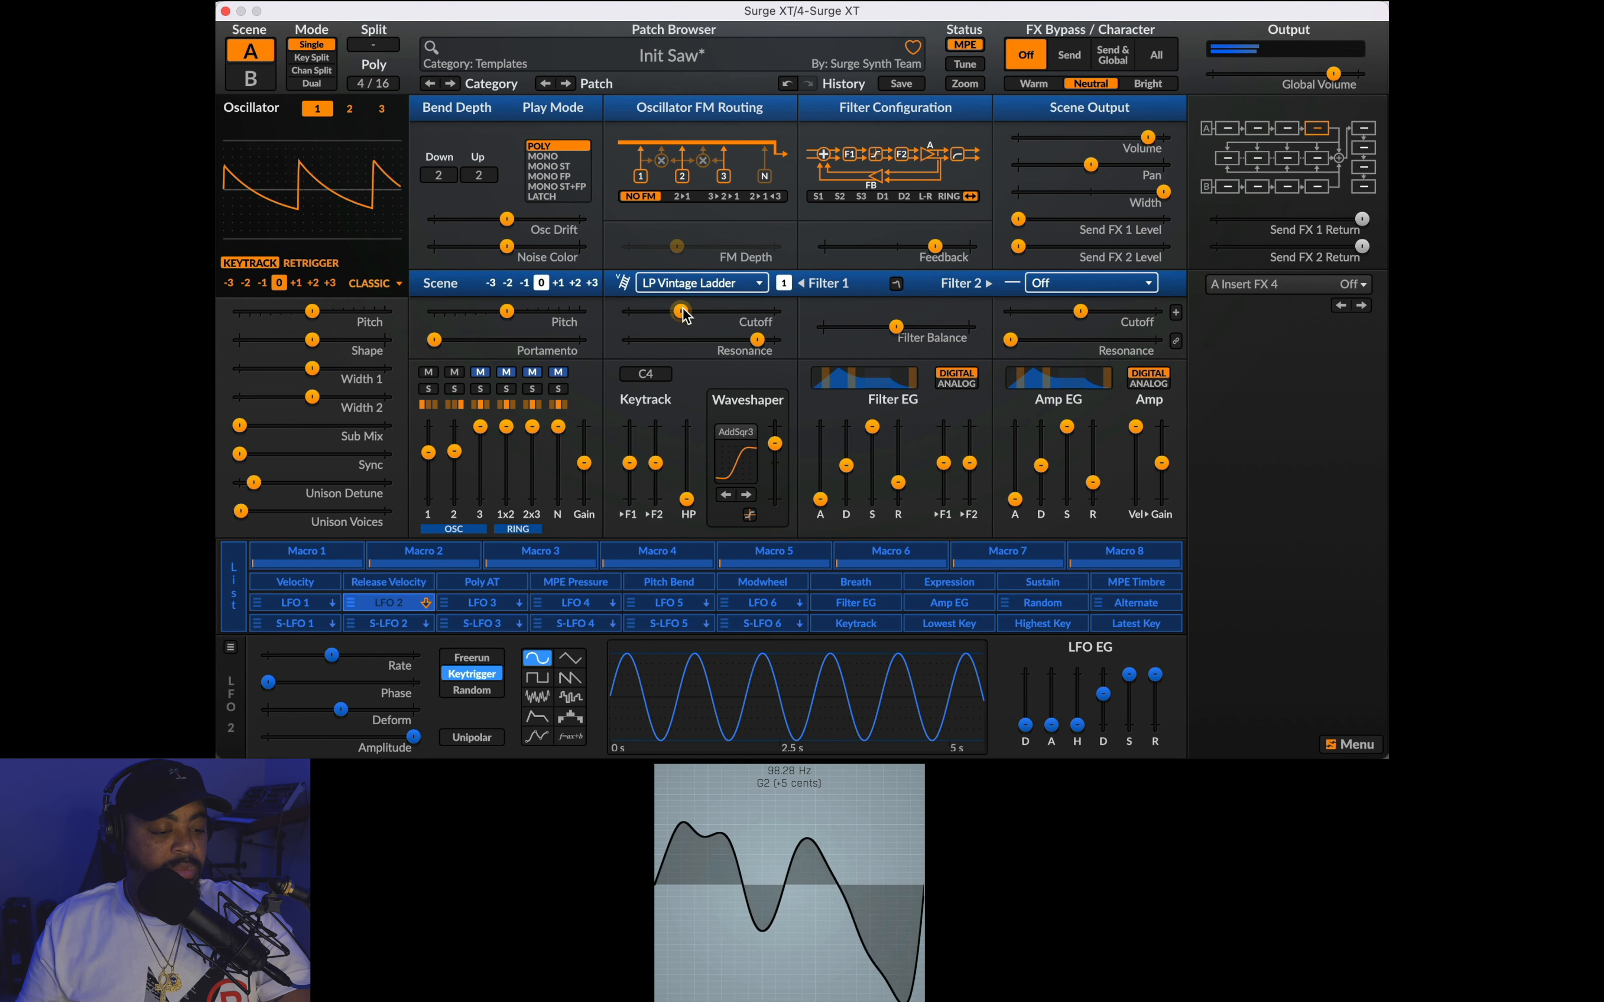
drag(681, 310, 774, 311)
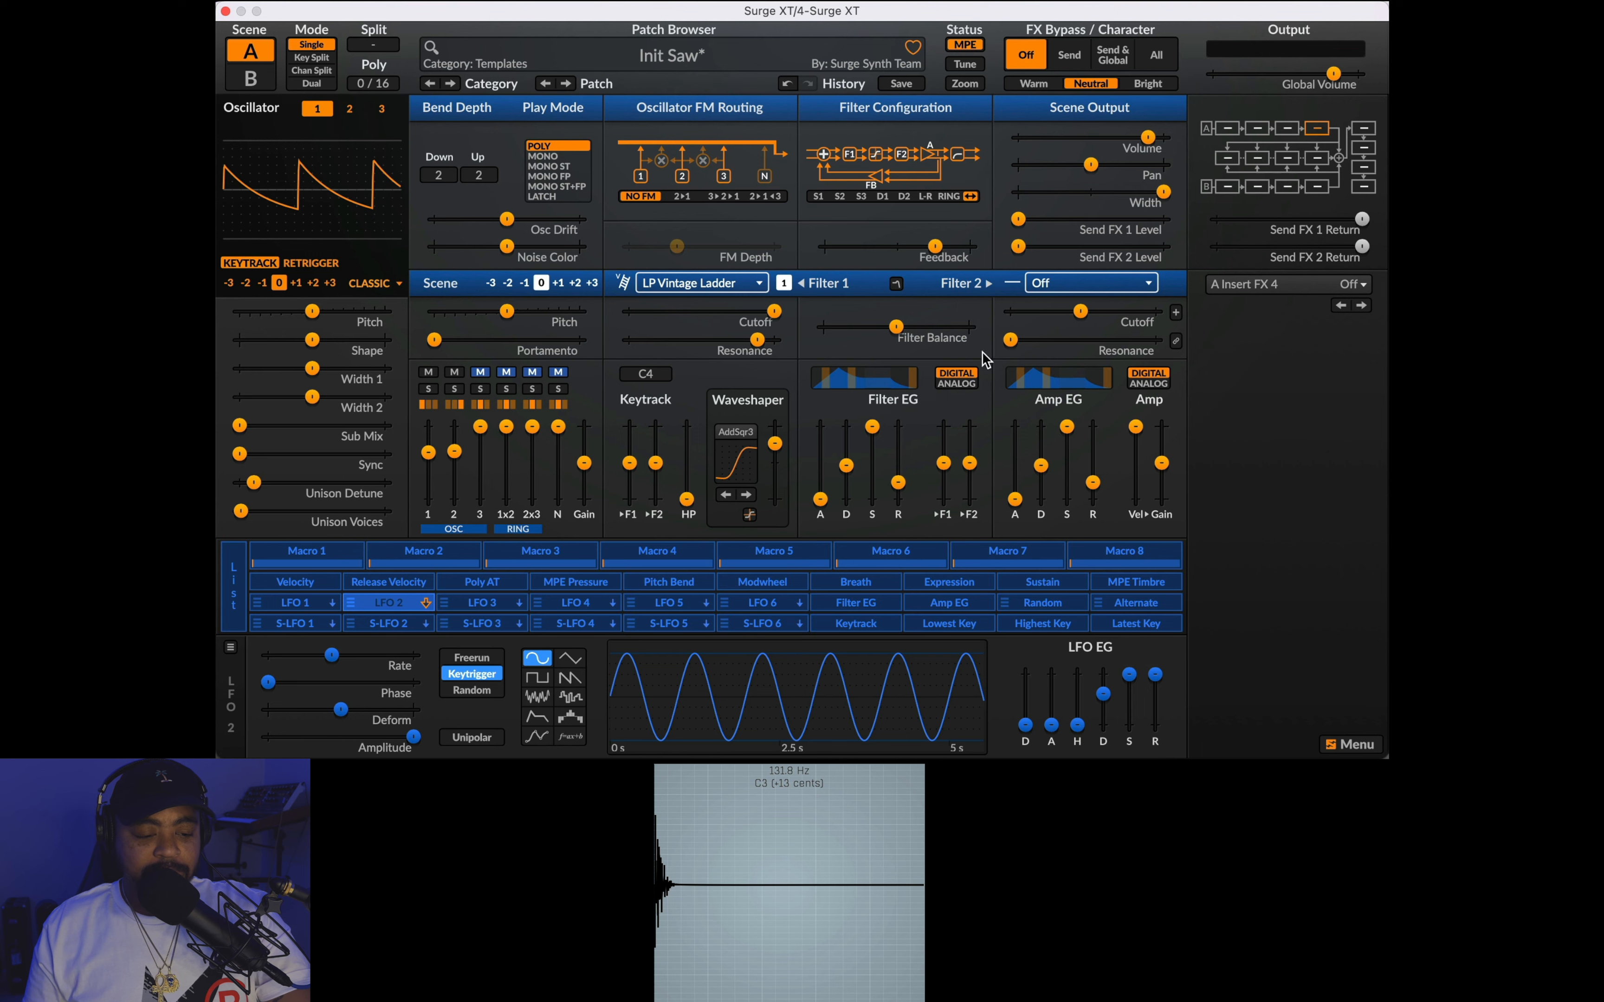
Step: Switch the Filter EG and Amp EG to Analog, giving both longer decay and lower sustain, with an Amp EG release of about 0.070 s
click(956, 384)
click(1148, 383)
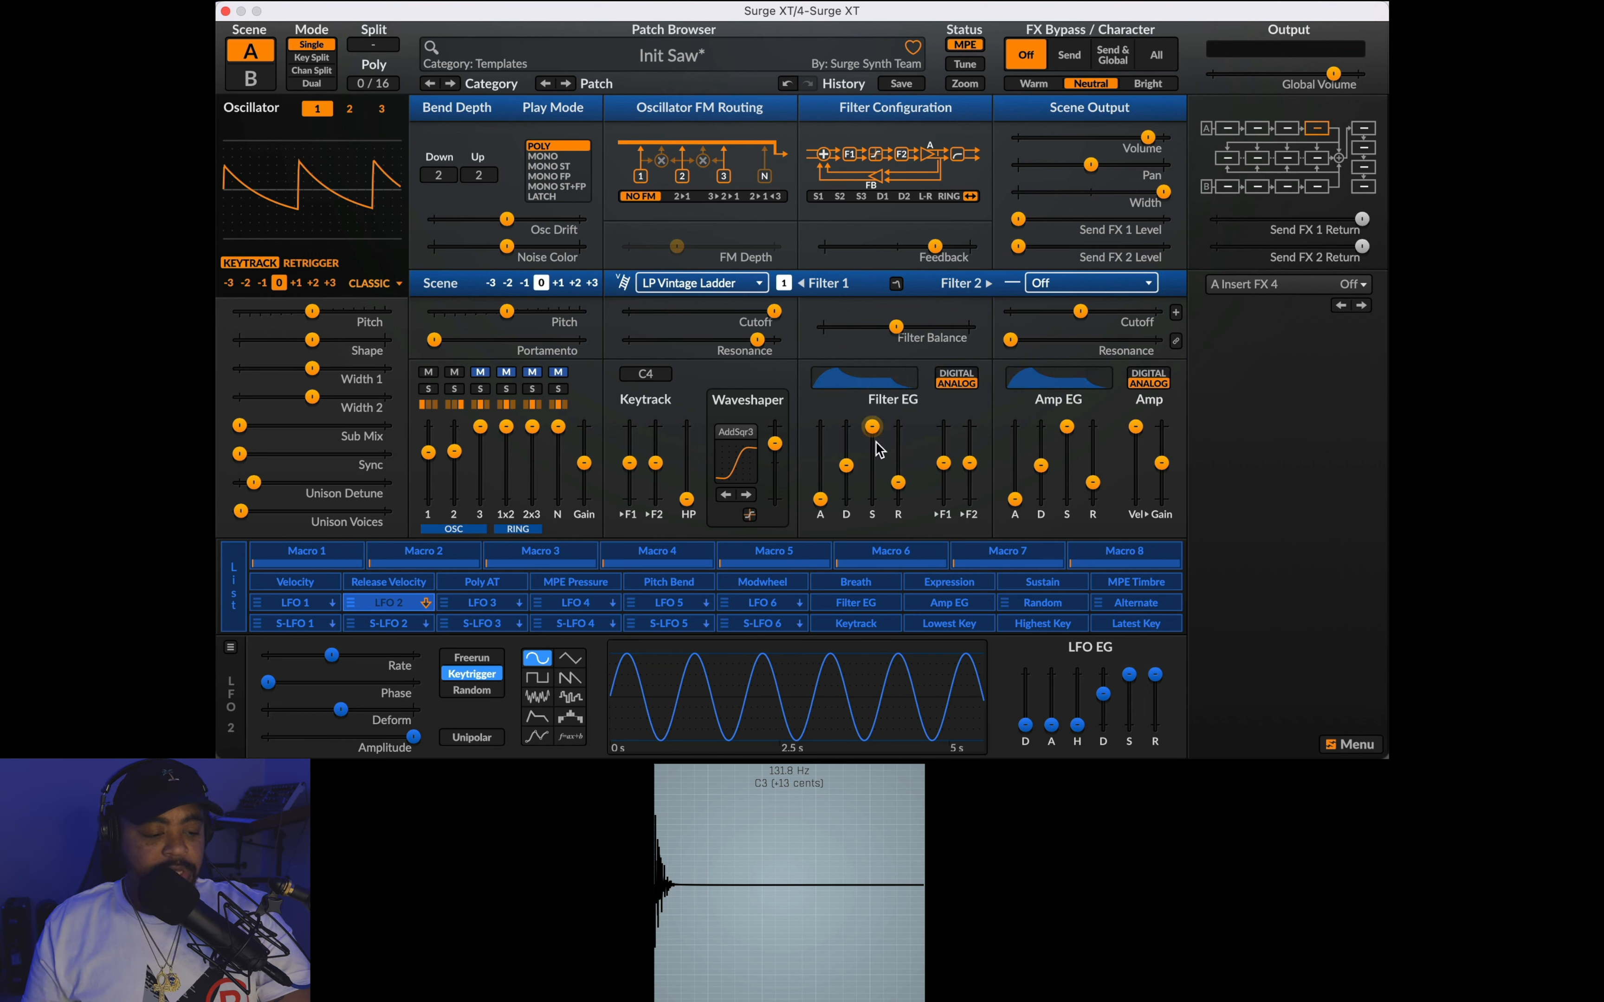
mouse_move(846, 465)
mouse_down()
mouse_move(846, 437)
mouse_move(872, 472)
mouse_move(820, 478)
mouse_up()
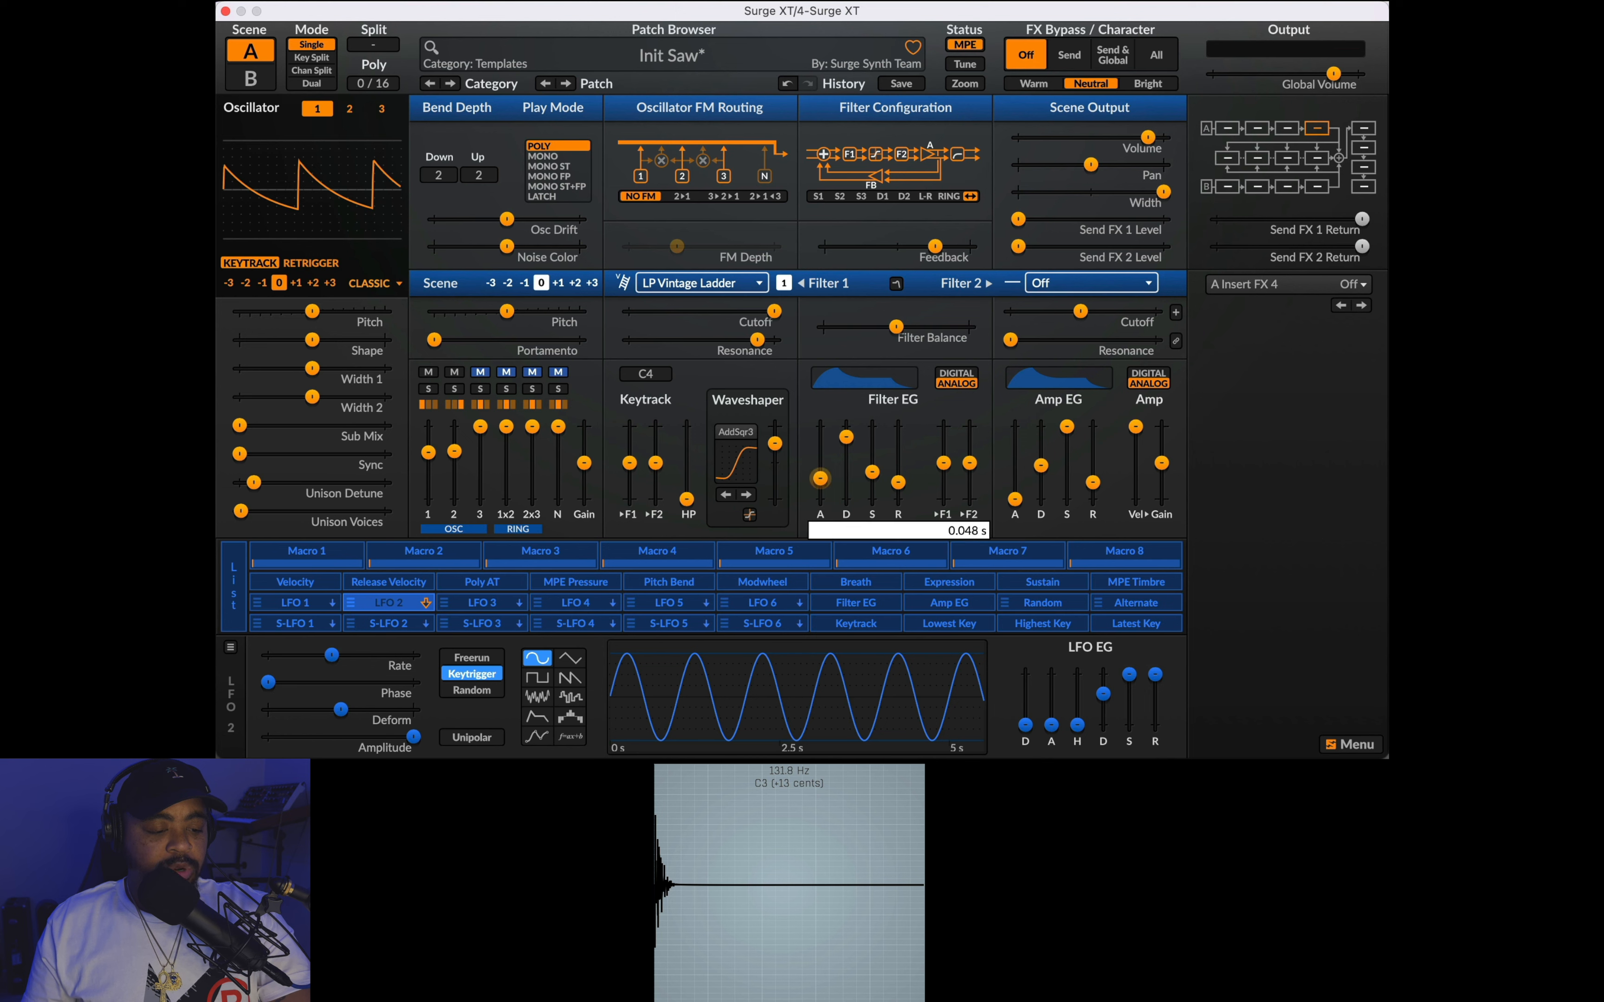
drag(1041, 465, 1041, 452)
drag(1067, 427, 1093, 476)
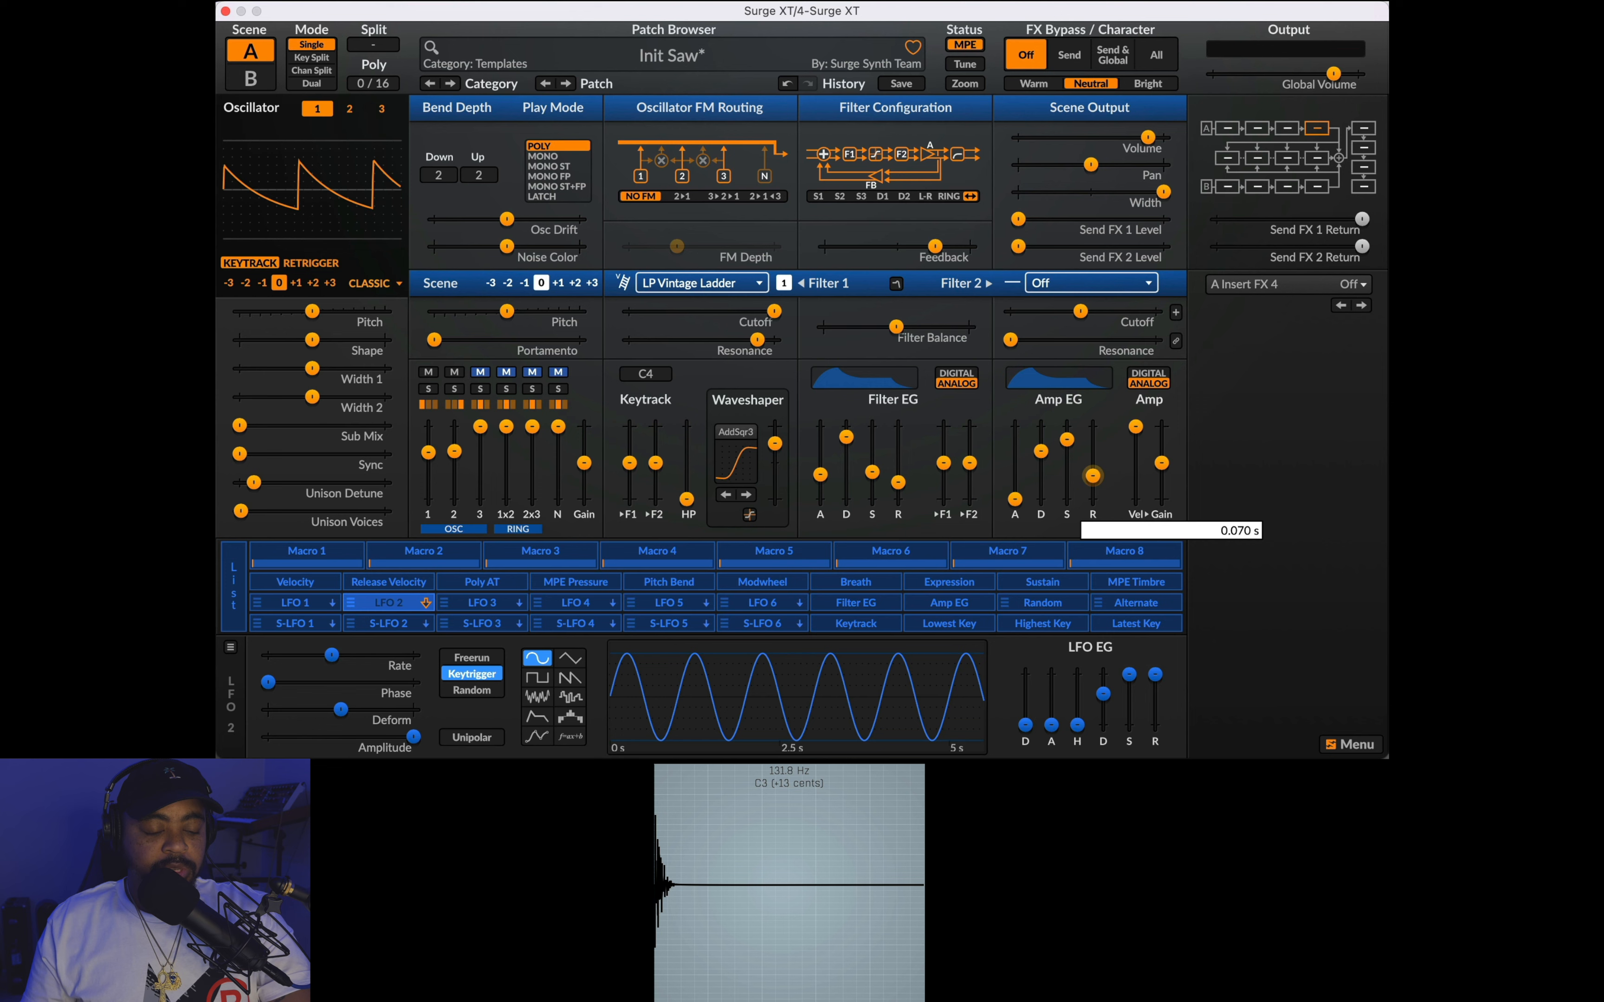
Step: Lengthen the Filter EG's attack and release, and lower Filter 1's cutoff to slightly below the midpoint
drag(898, 482, 821, 459)
drag(774, 311, 689, 311)
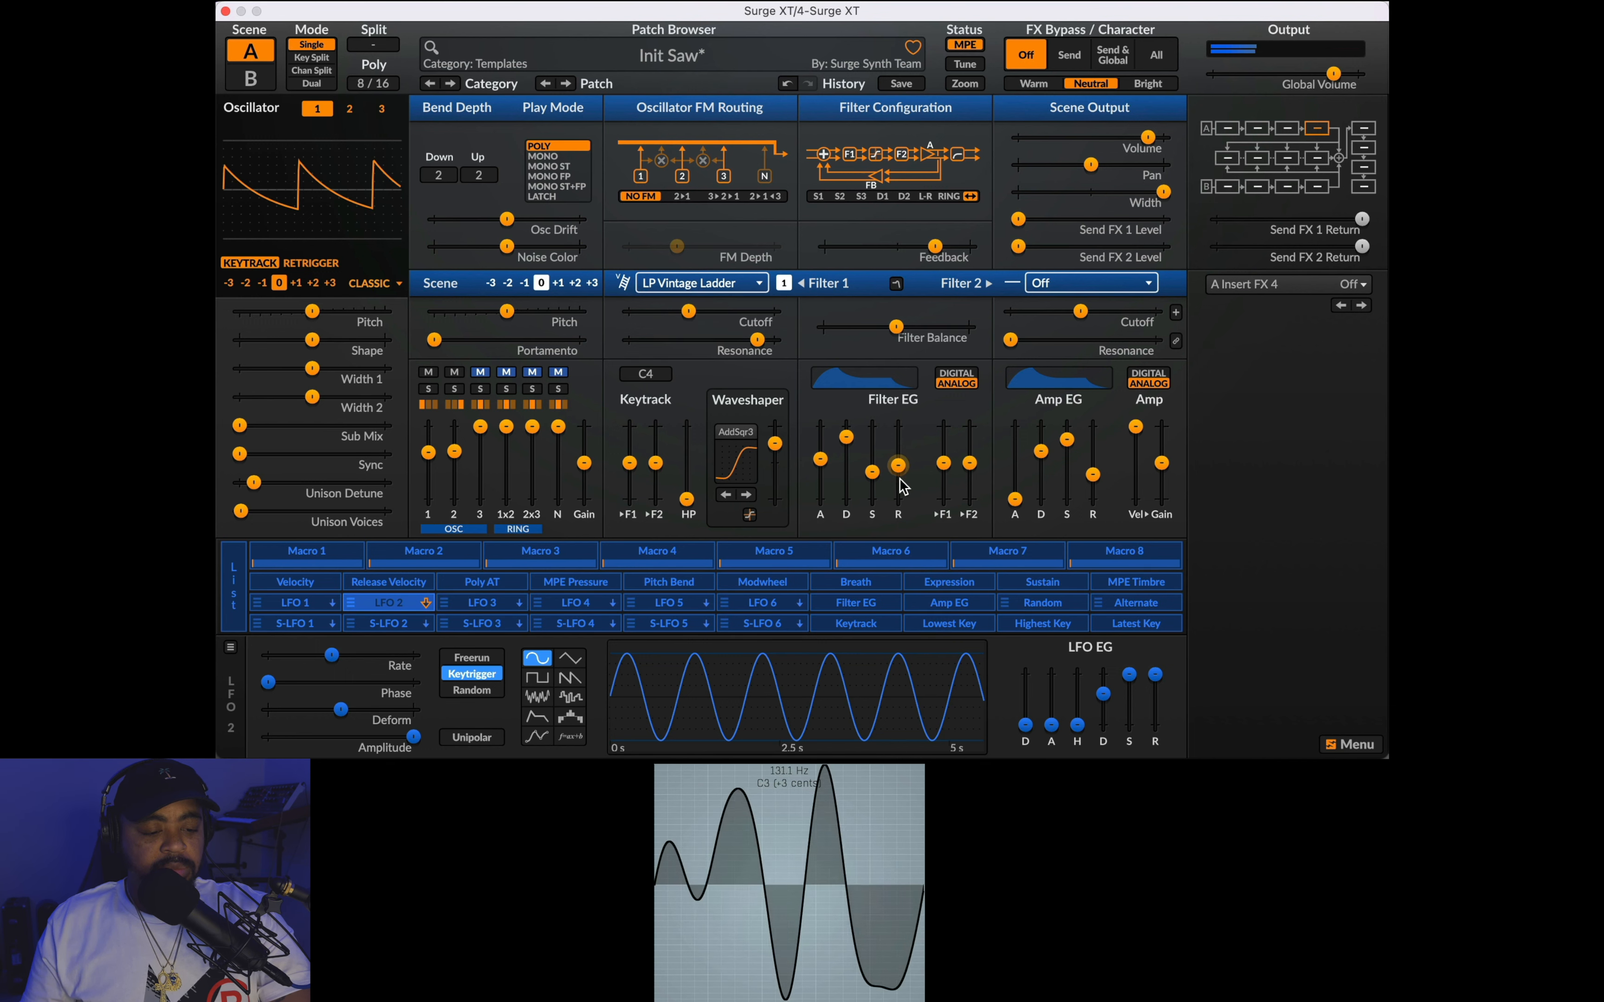
Step: Set the Filter EG's modulation depth on Filter 1 to about 16 semitones and lengthen the envelope's attack further
drag(944, 467, 944, 466)
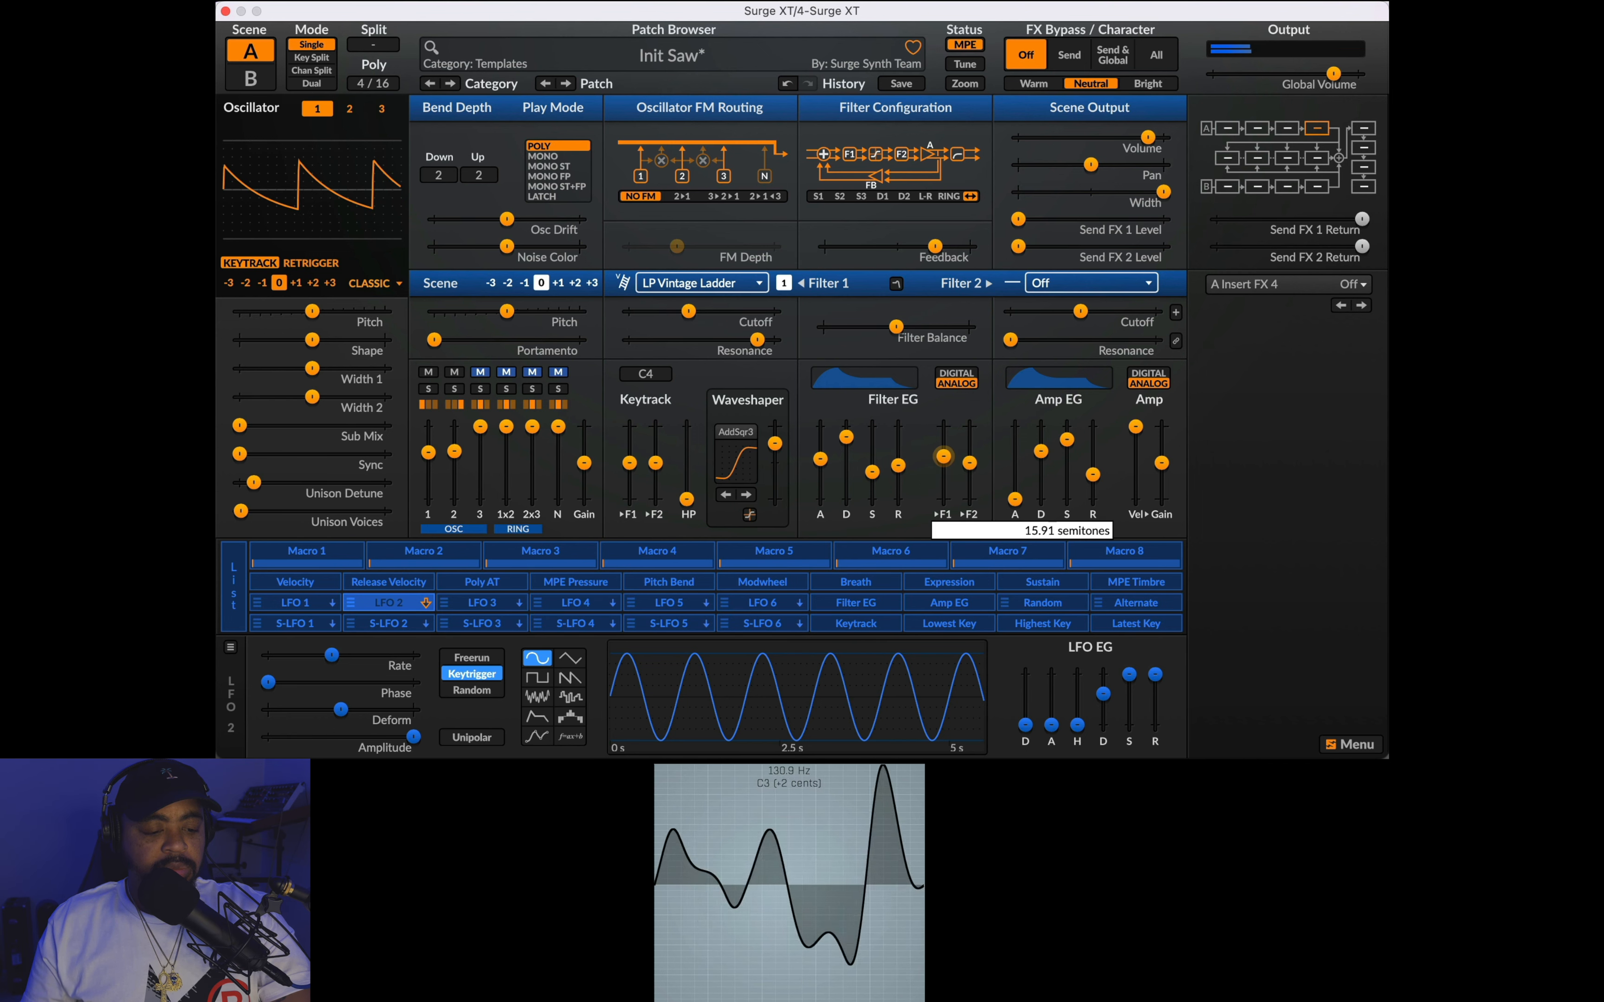
drag(944, 453, 944, 436)
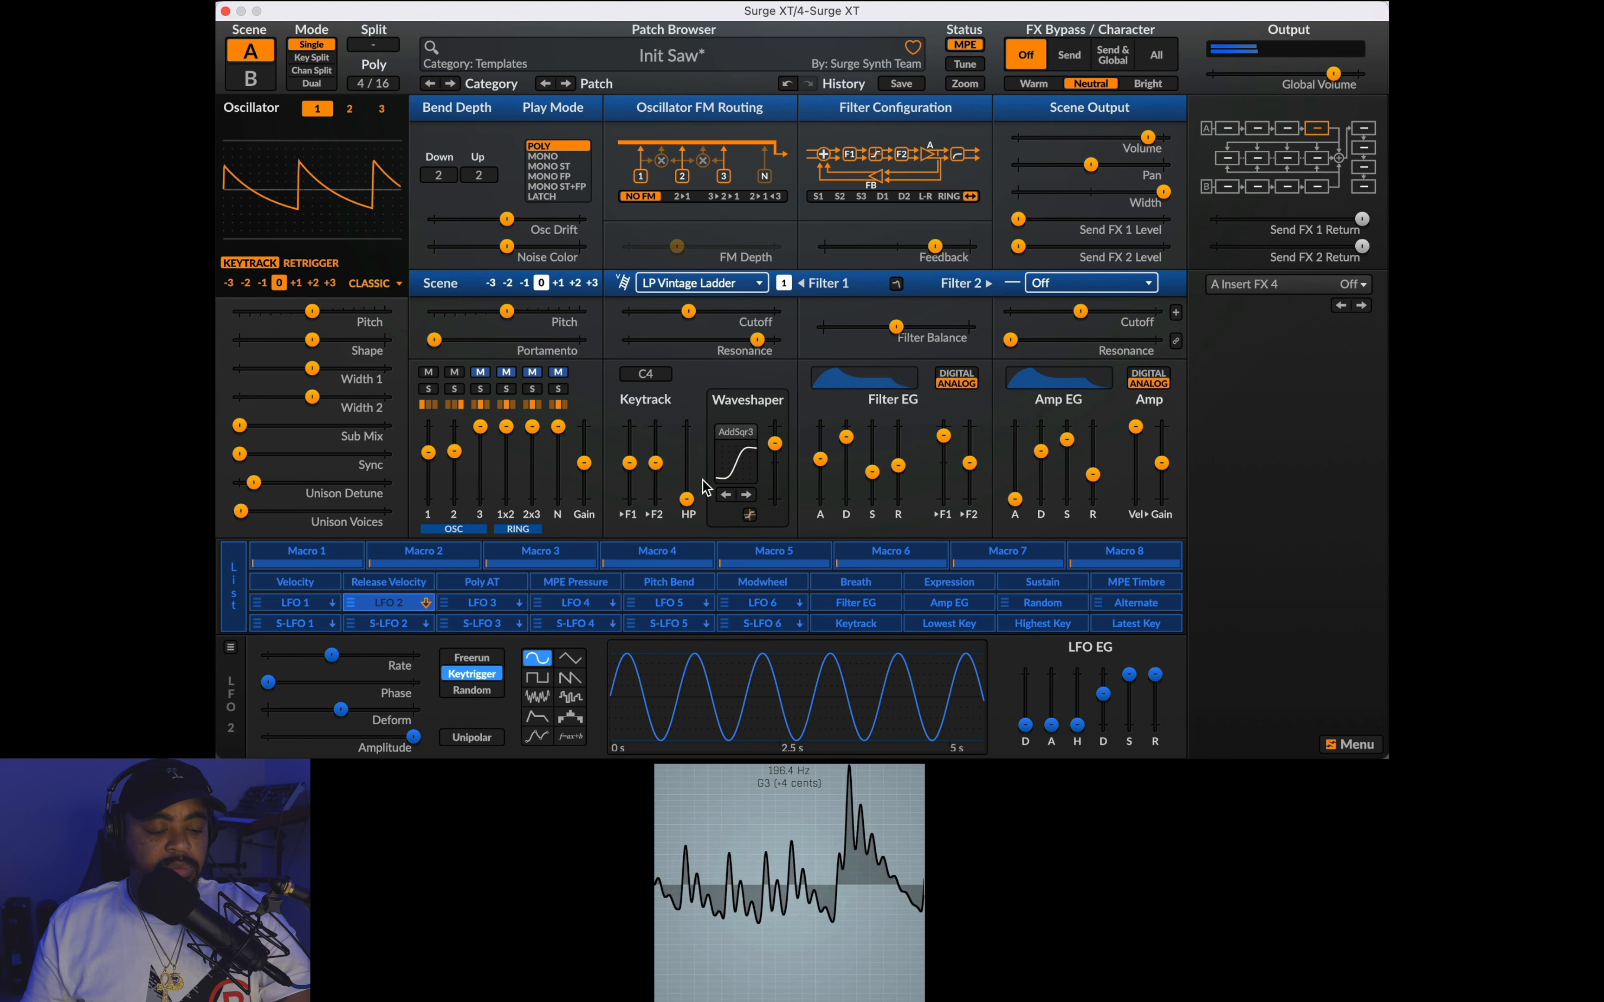
drag(822, 461, 821, 436)
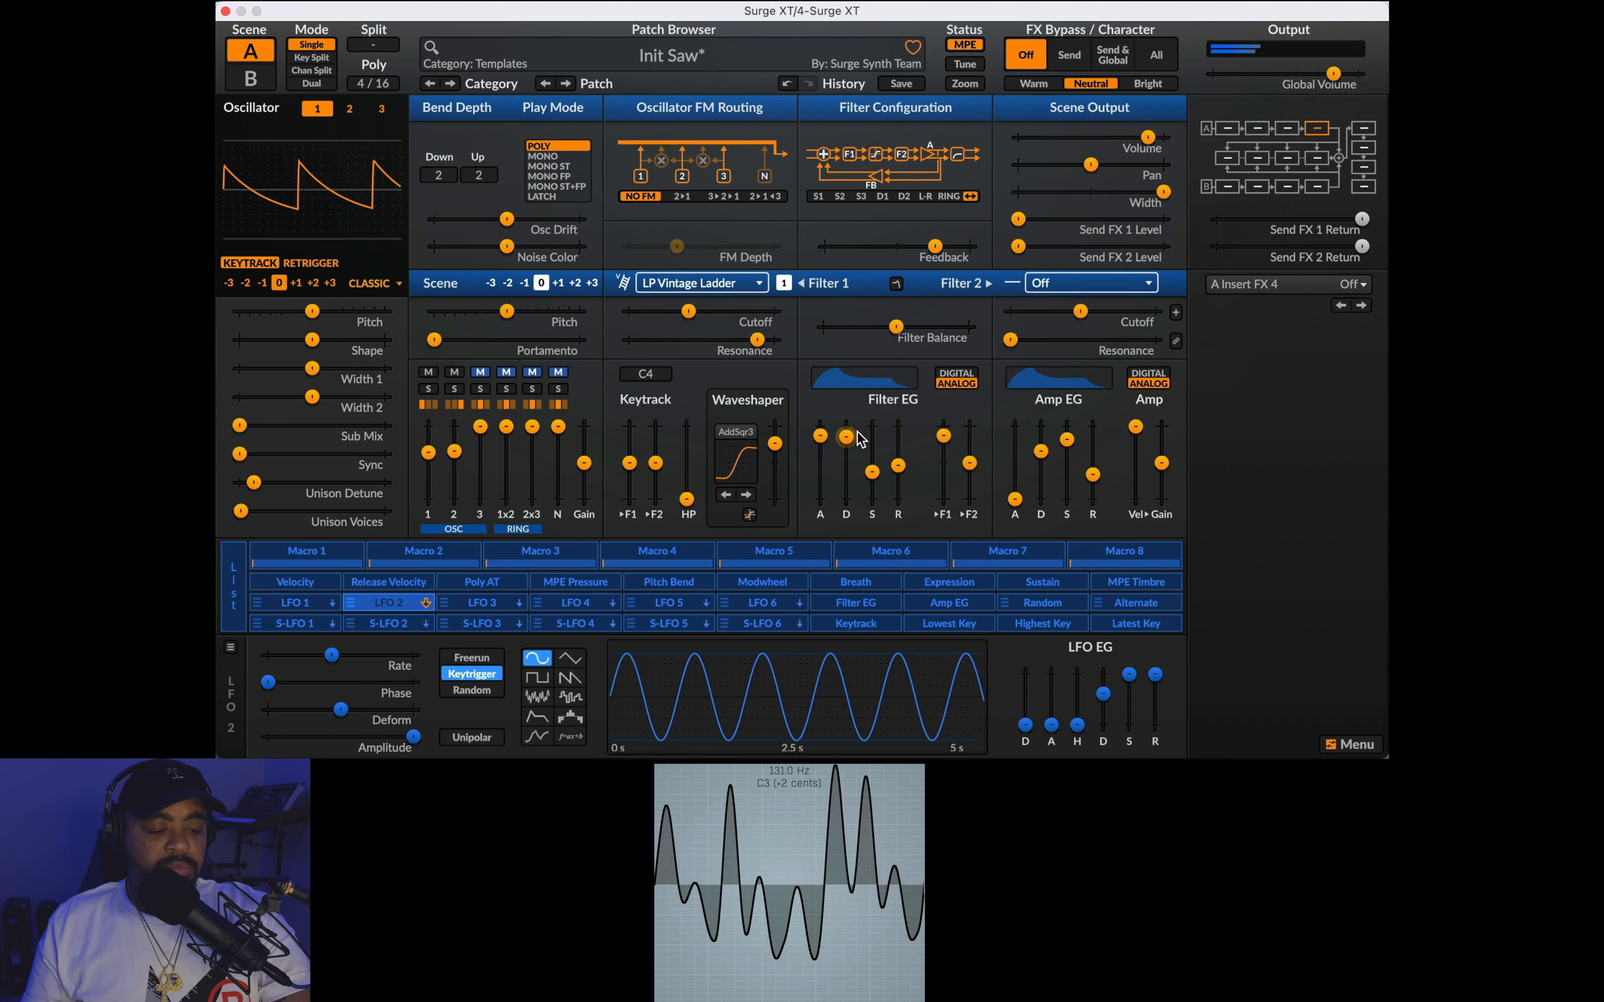
drag(947, 442, 947, 442)
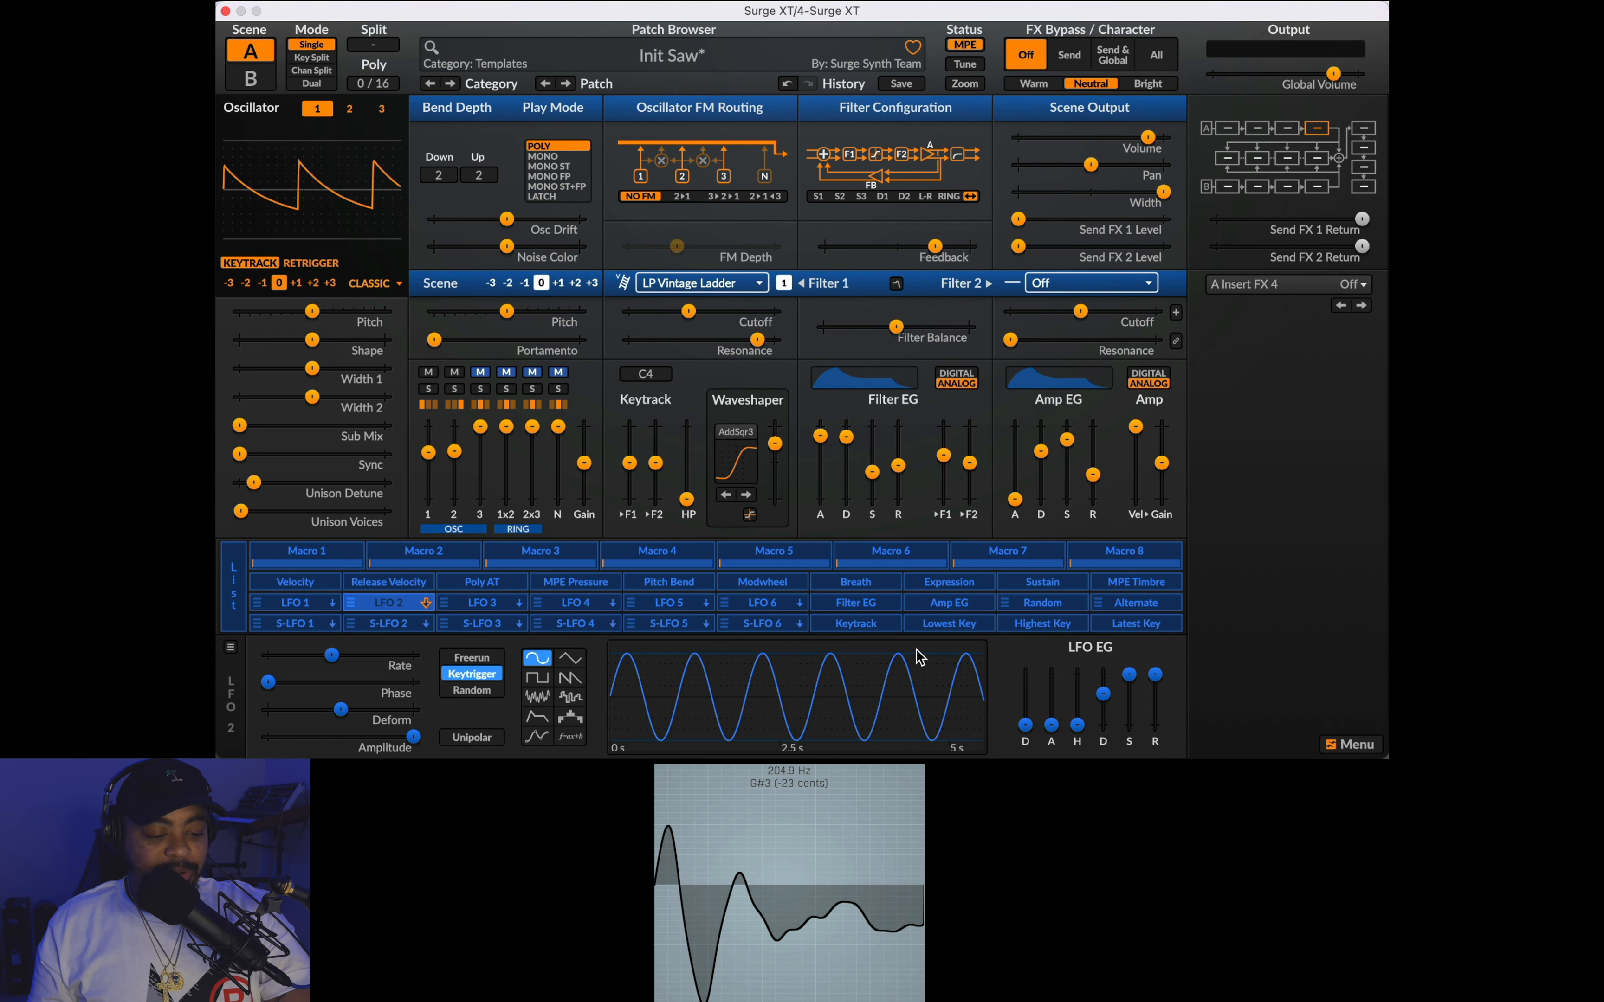
Step: Give LFO 1 a sawtooth shape and a tempo-synced rate of 1/8 dotted
click(299, 603)
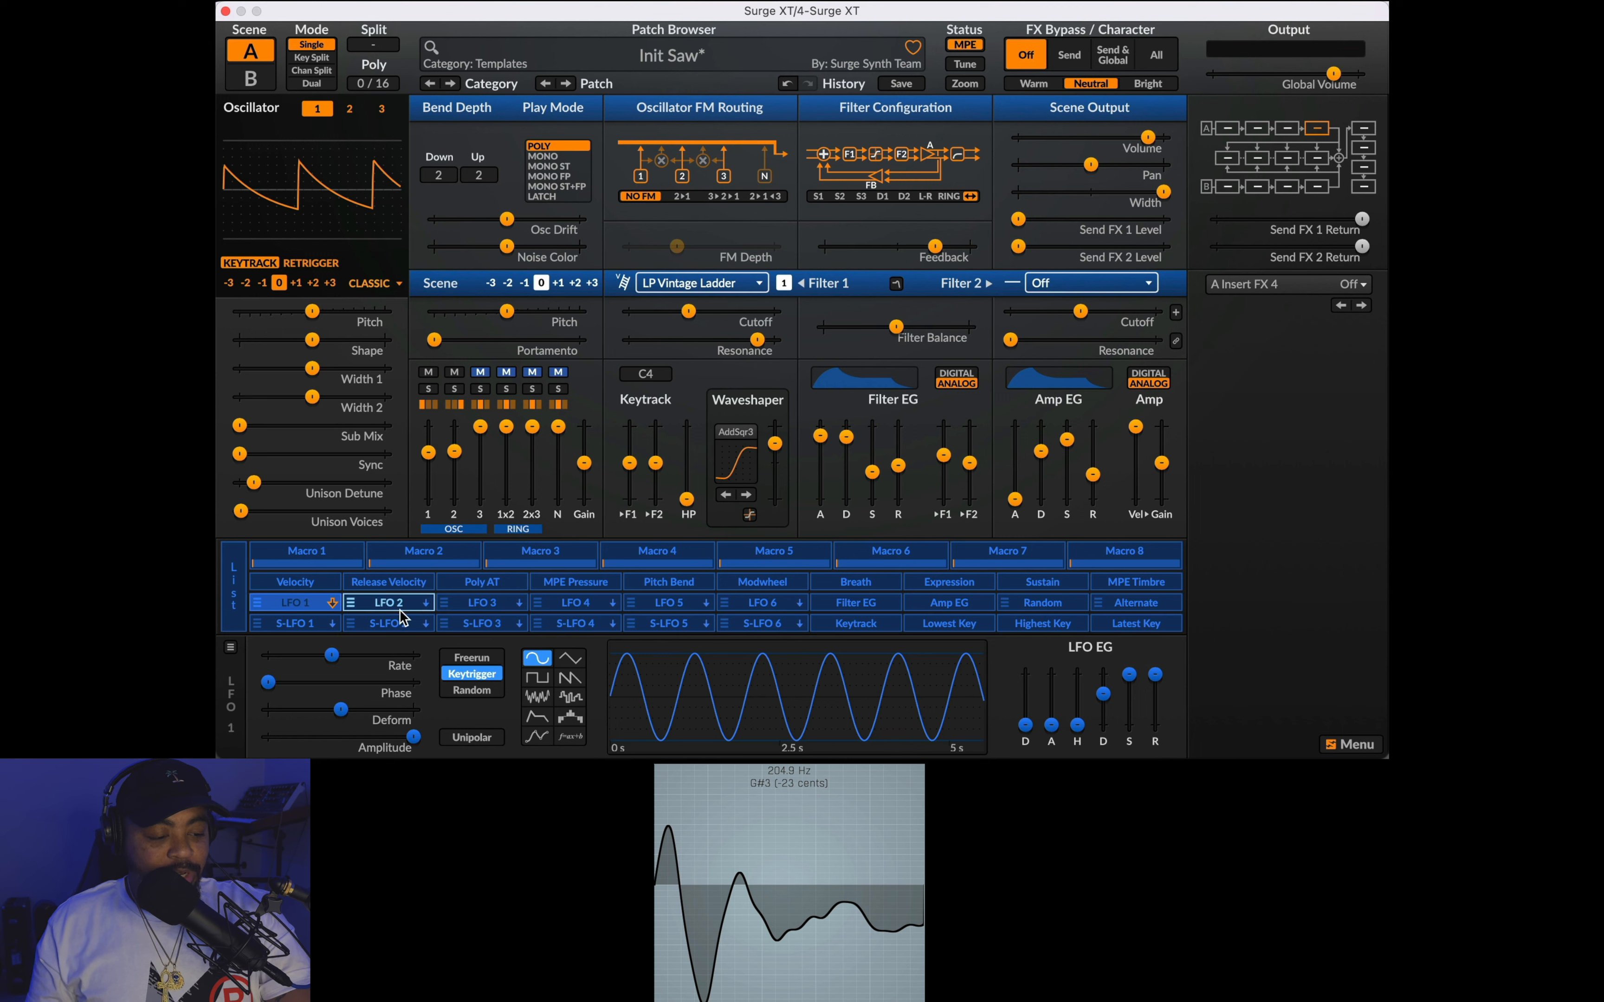
right_click(331, 655)
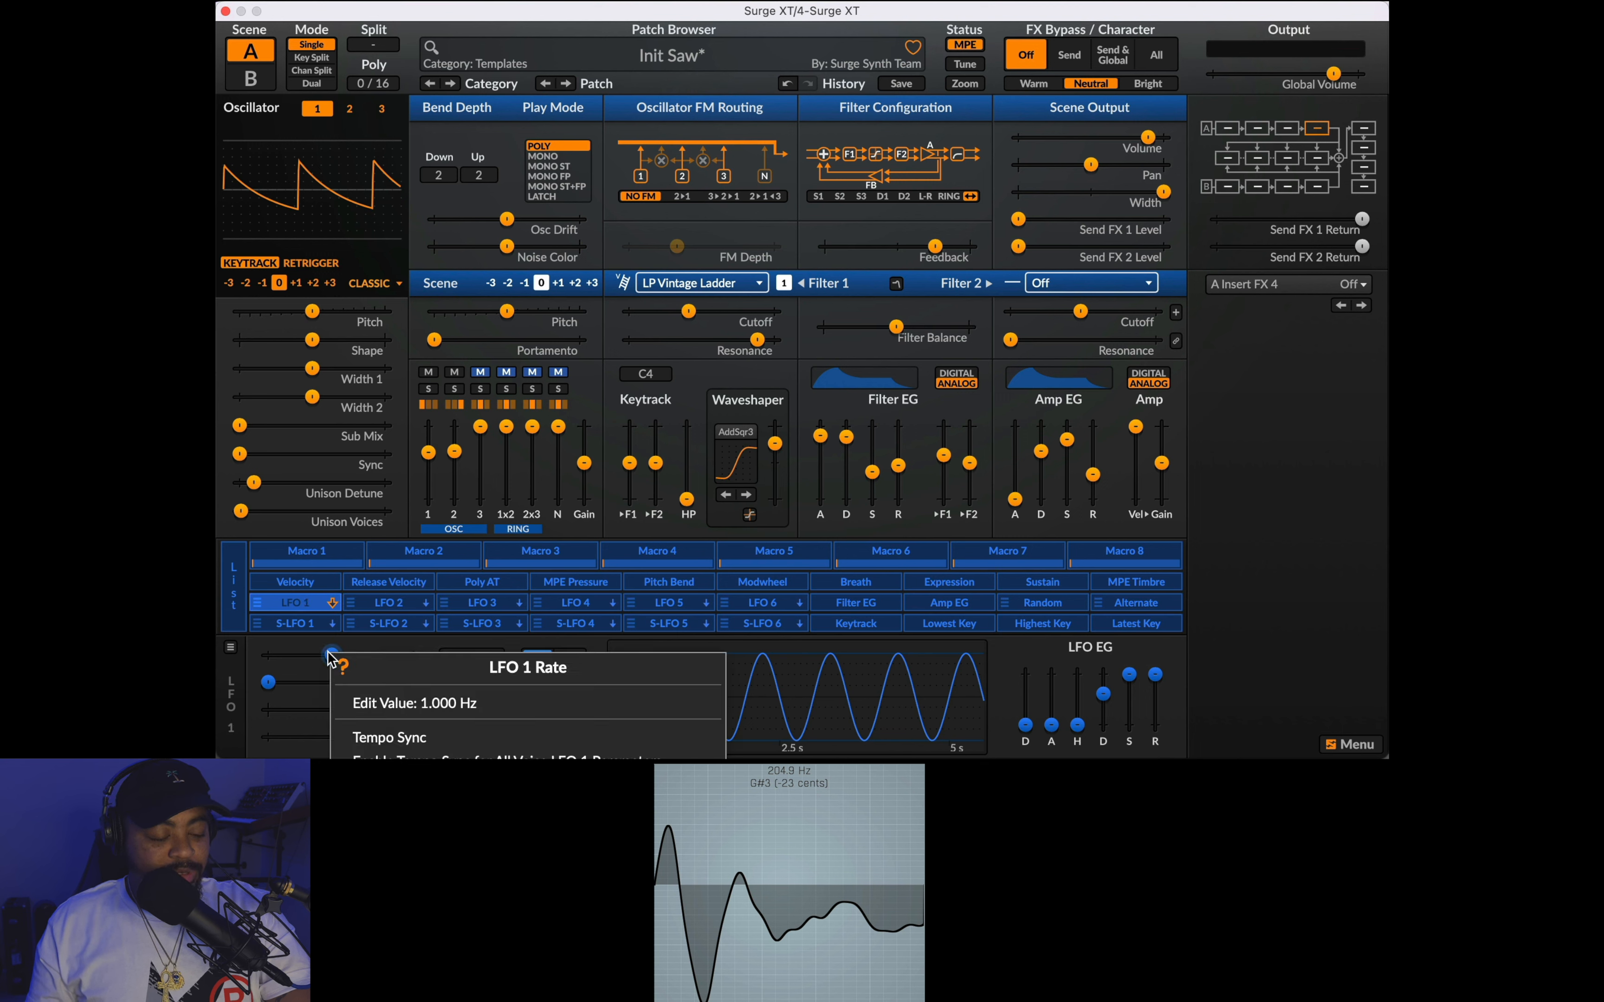
click(389, 731)
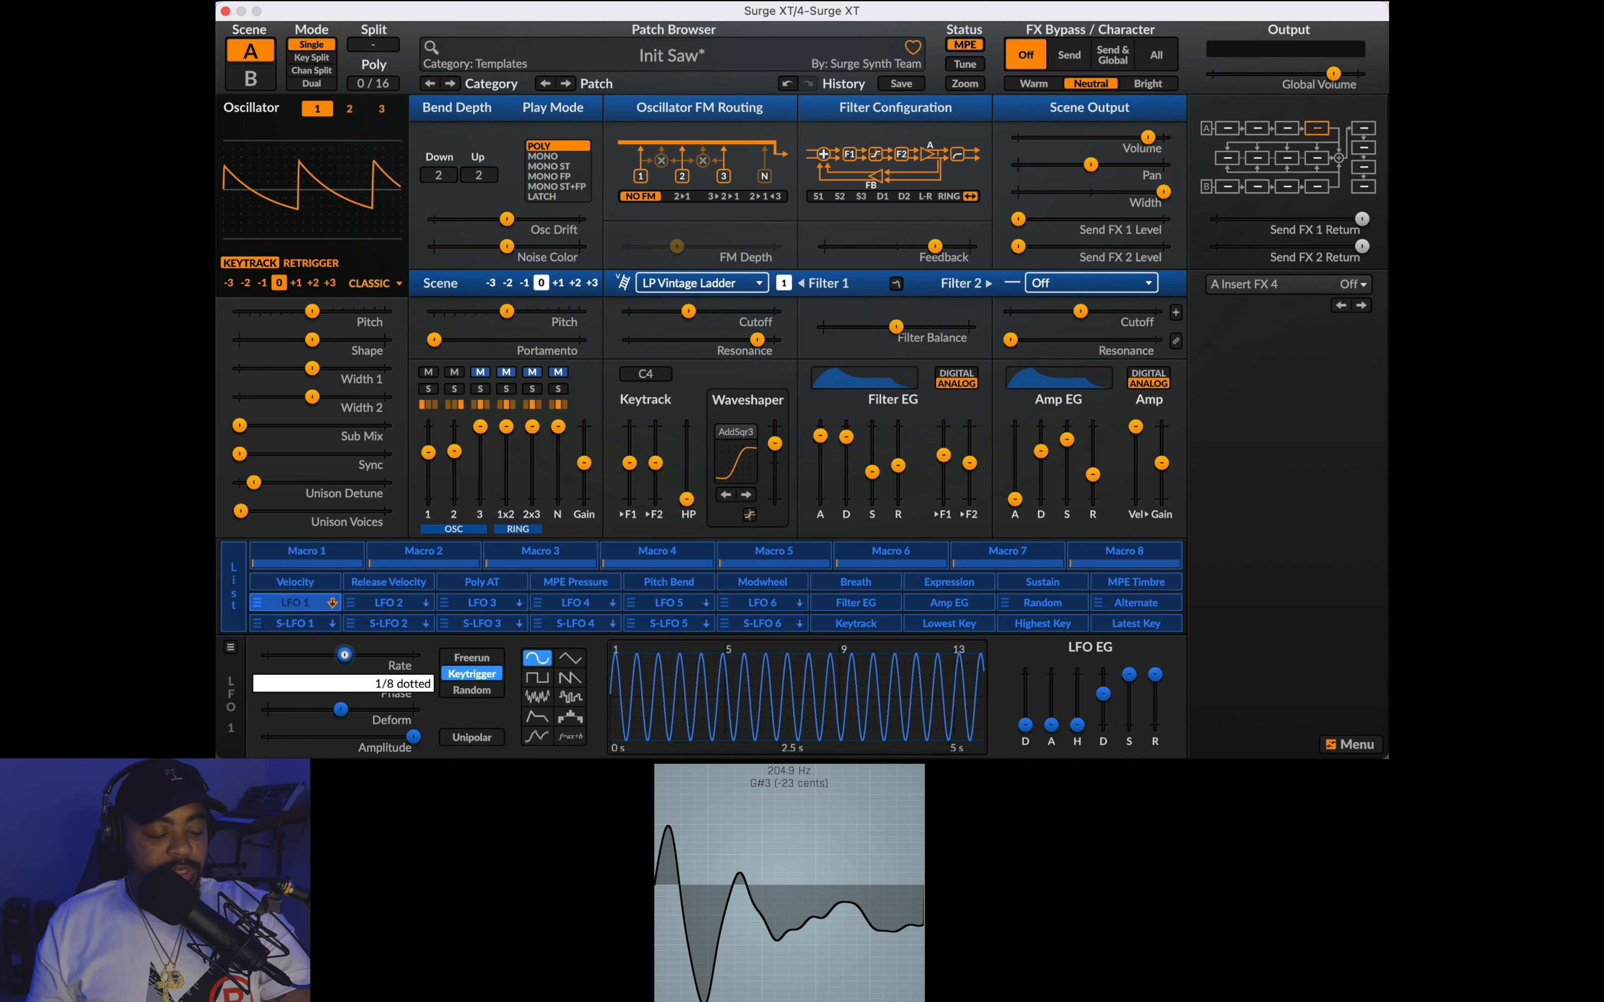
click(570, 676)
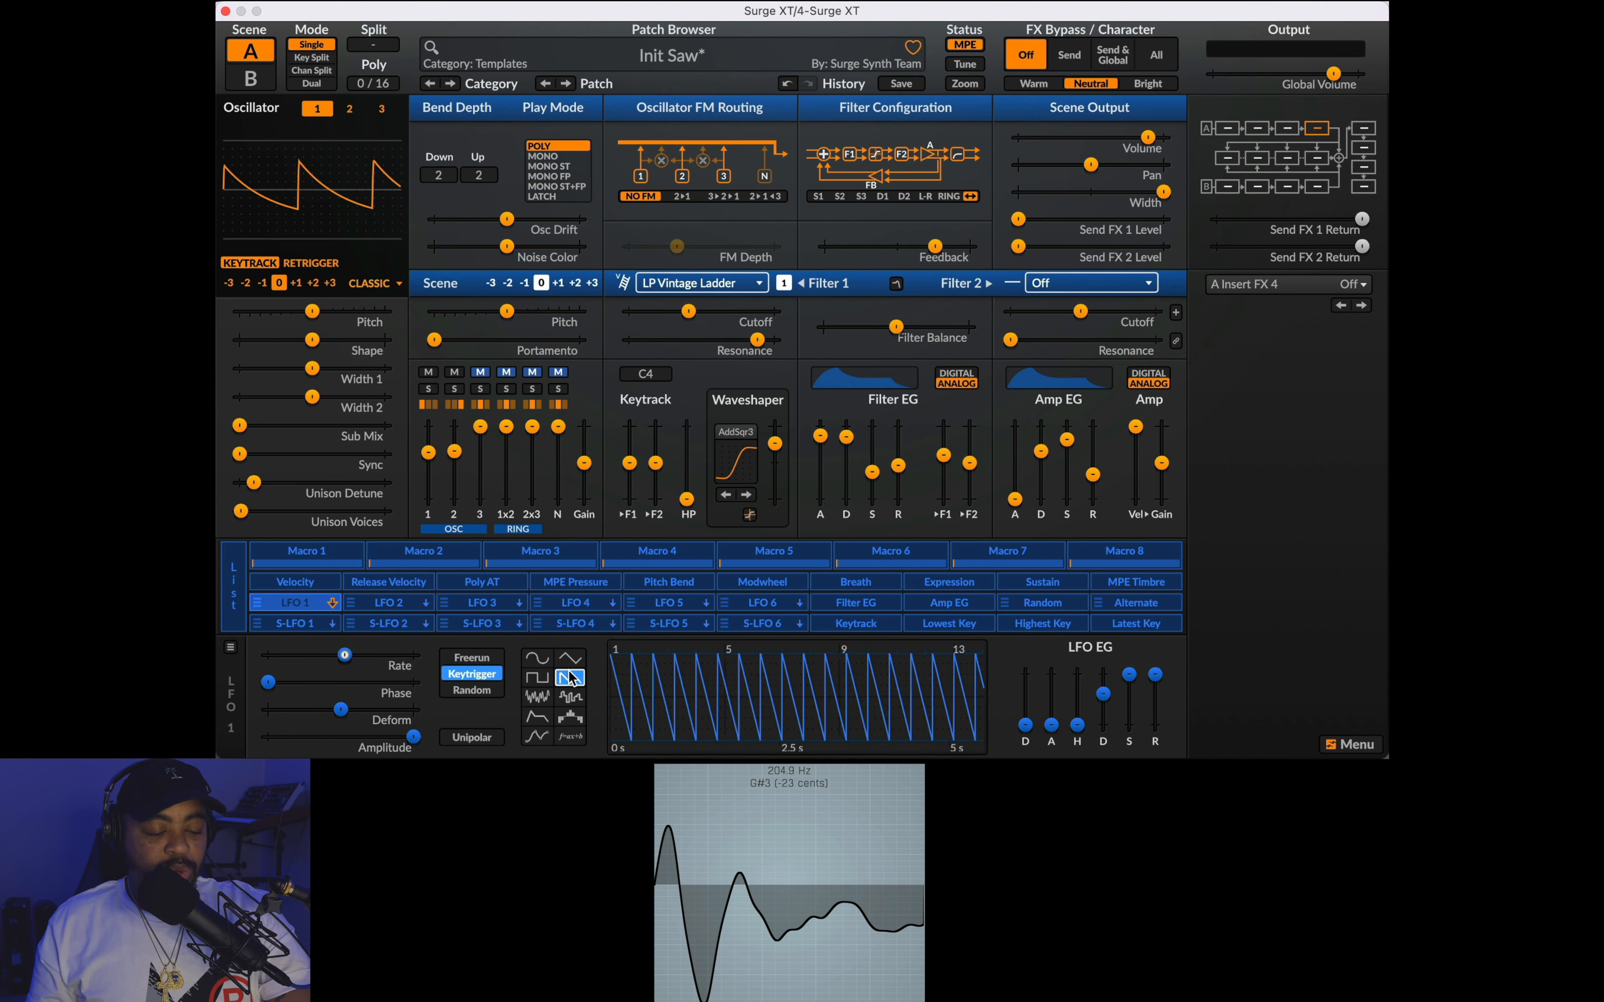
Step: Route LFO 1 to Filter 1's cutoff, trying a wide modulation depth, and lower the base cutoff slightly
click(317, 602)
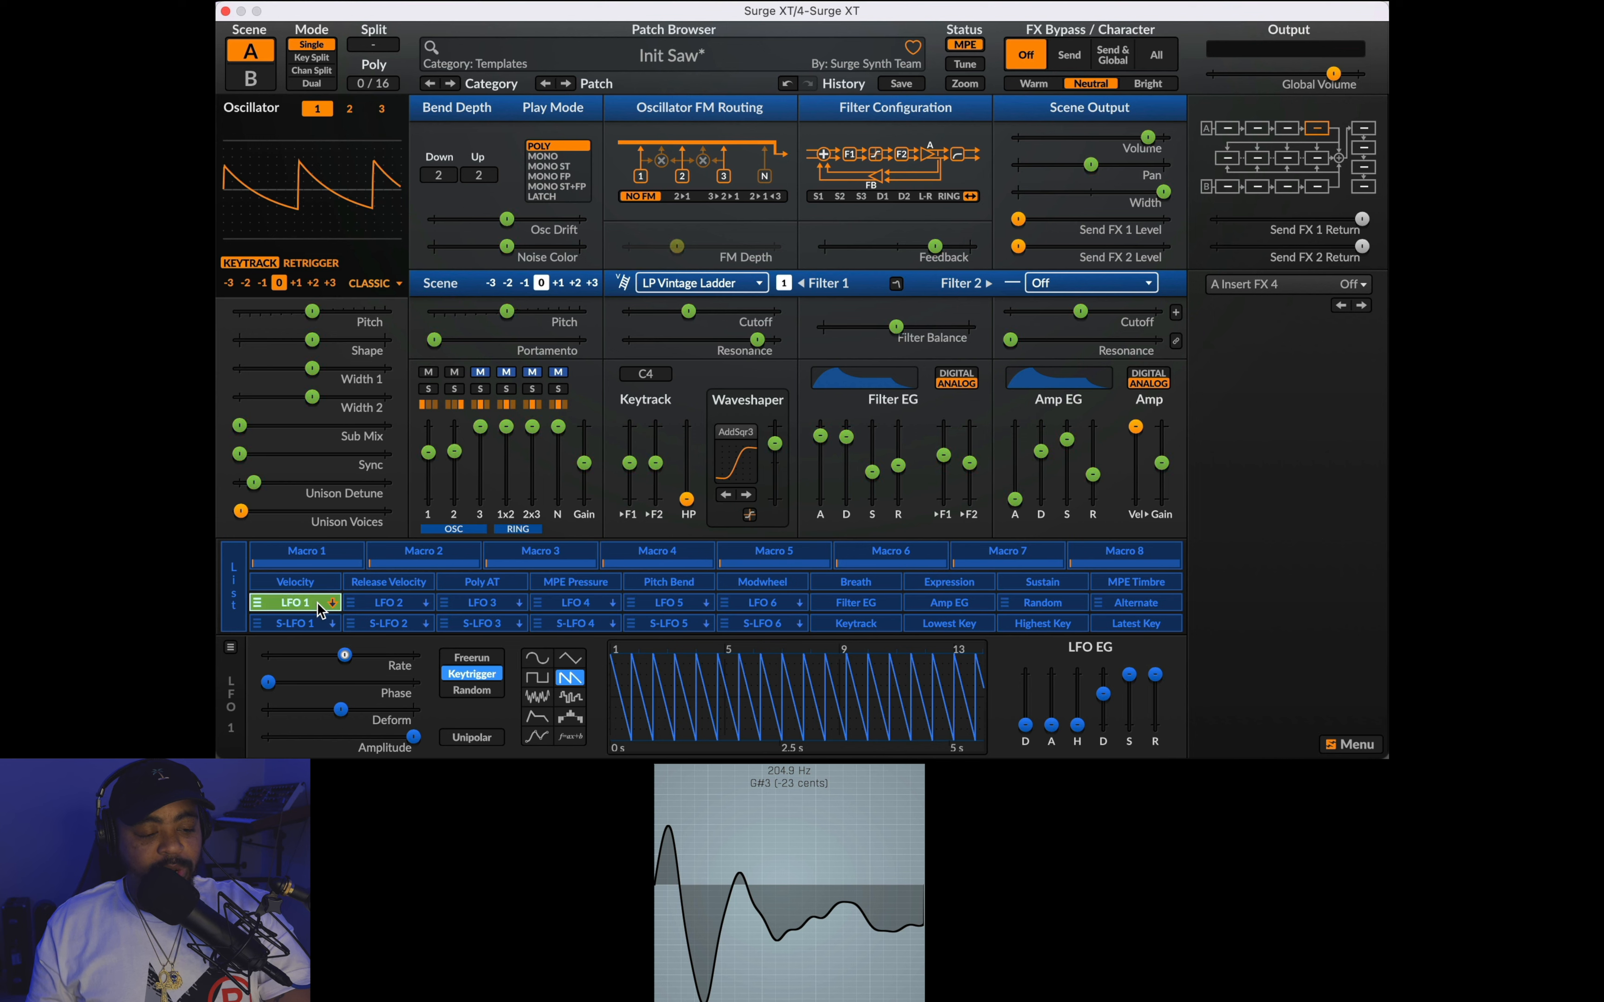
drag(689, 311, 737, 311)
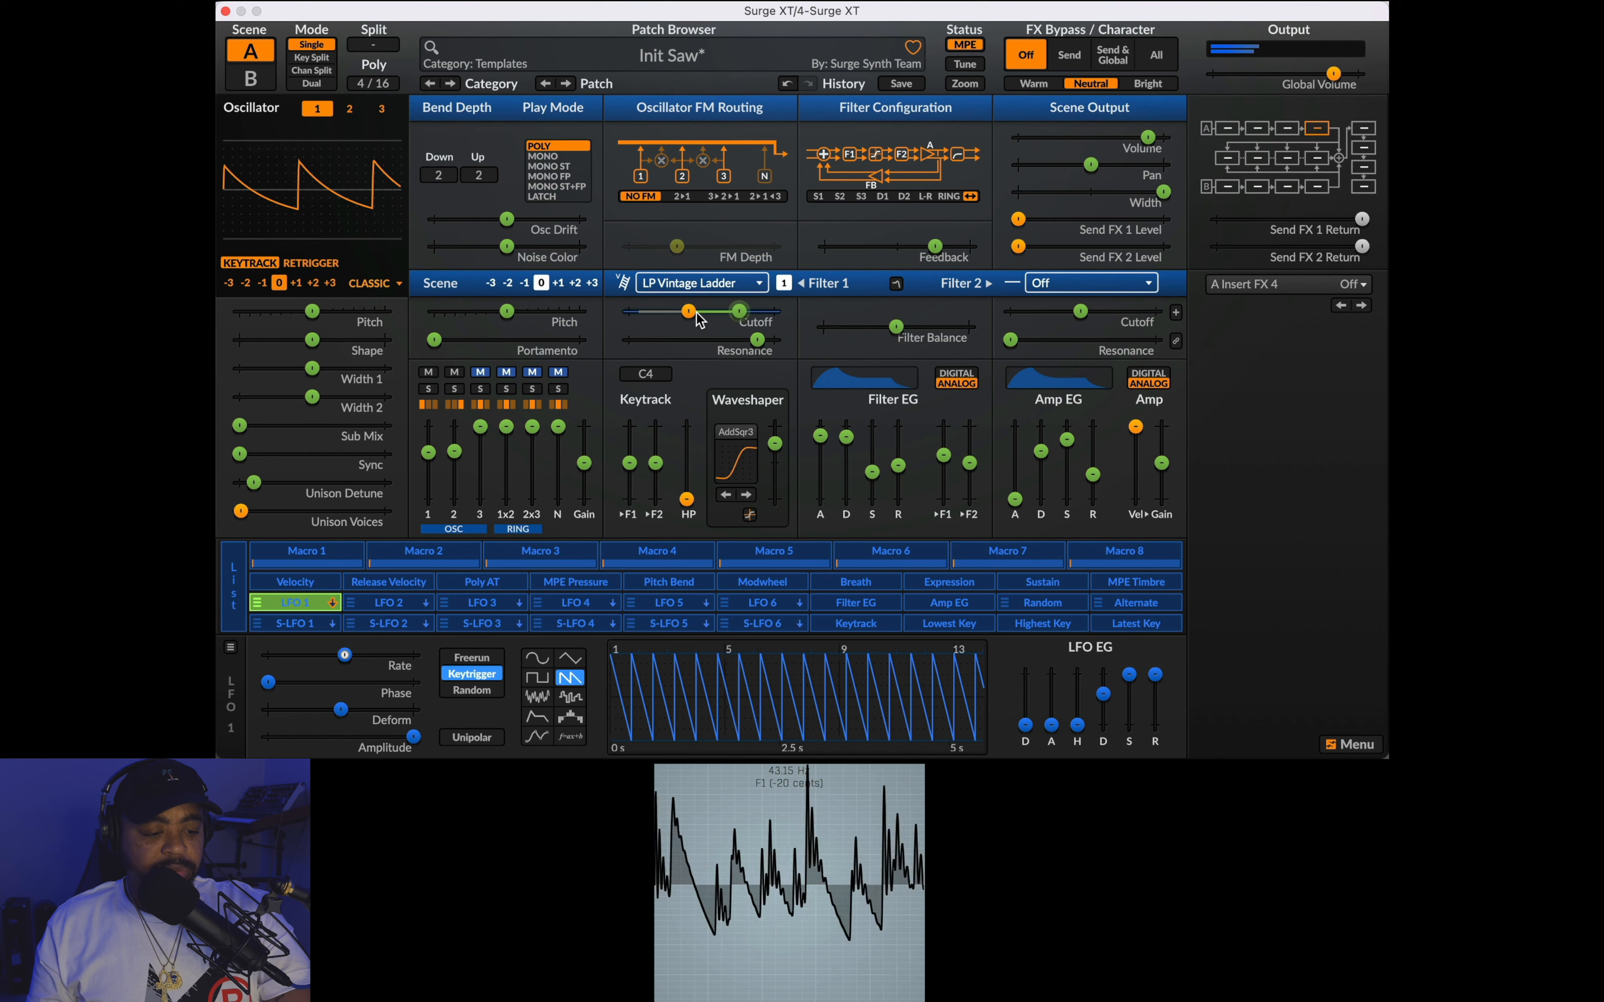
drag(738, 311, 738, 311)
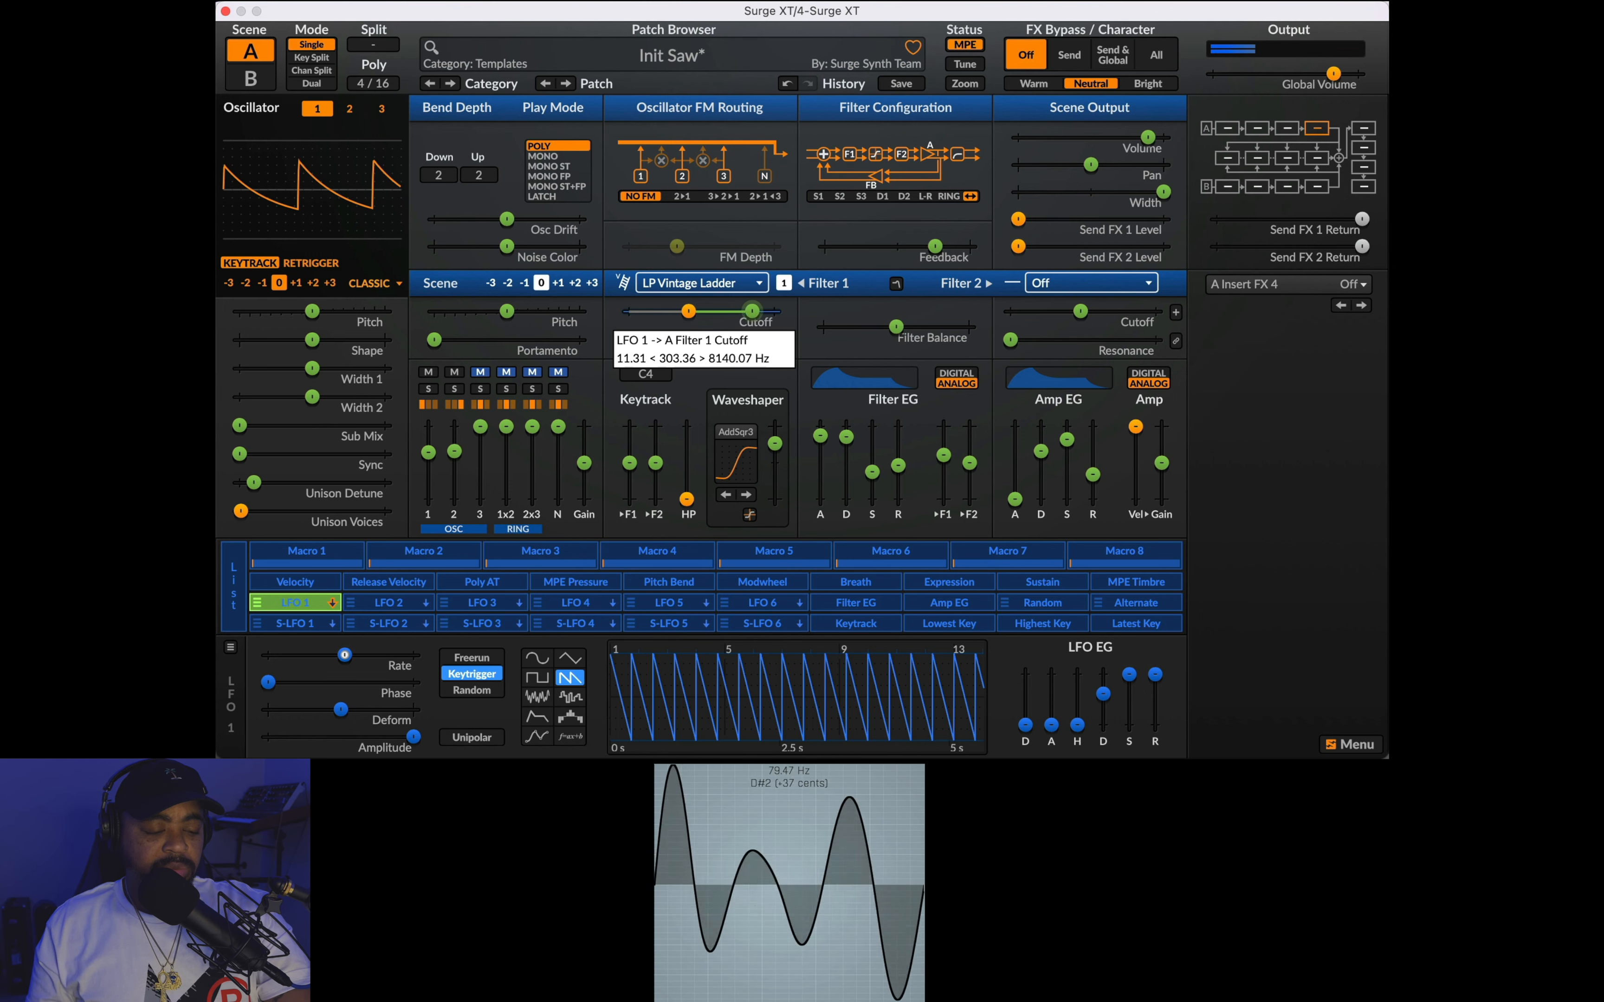
drag(759, 311, 679, 311)
click(283, 606)
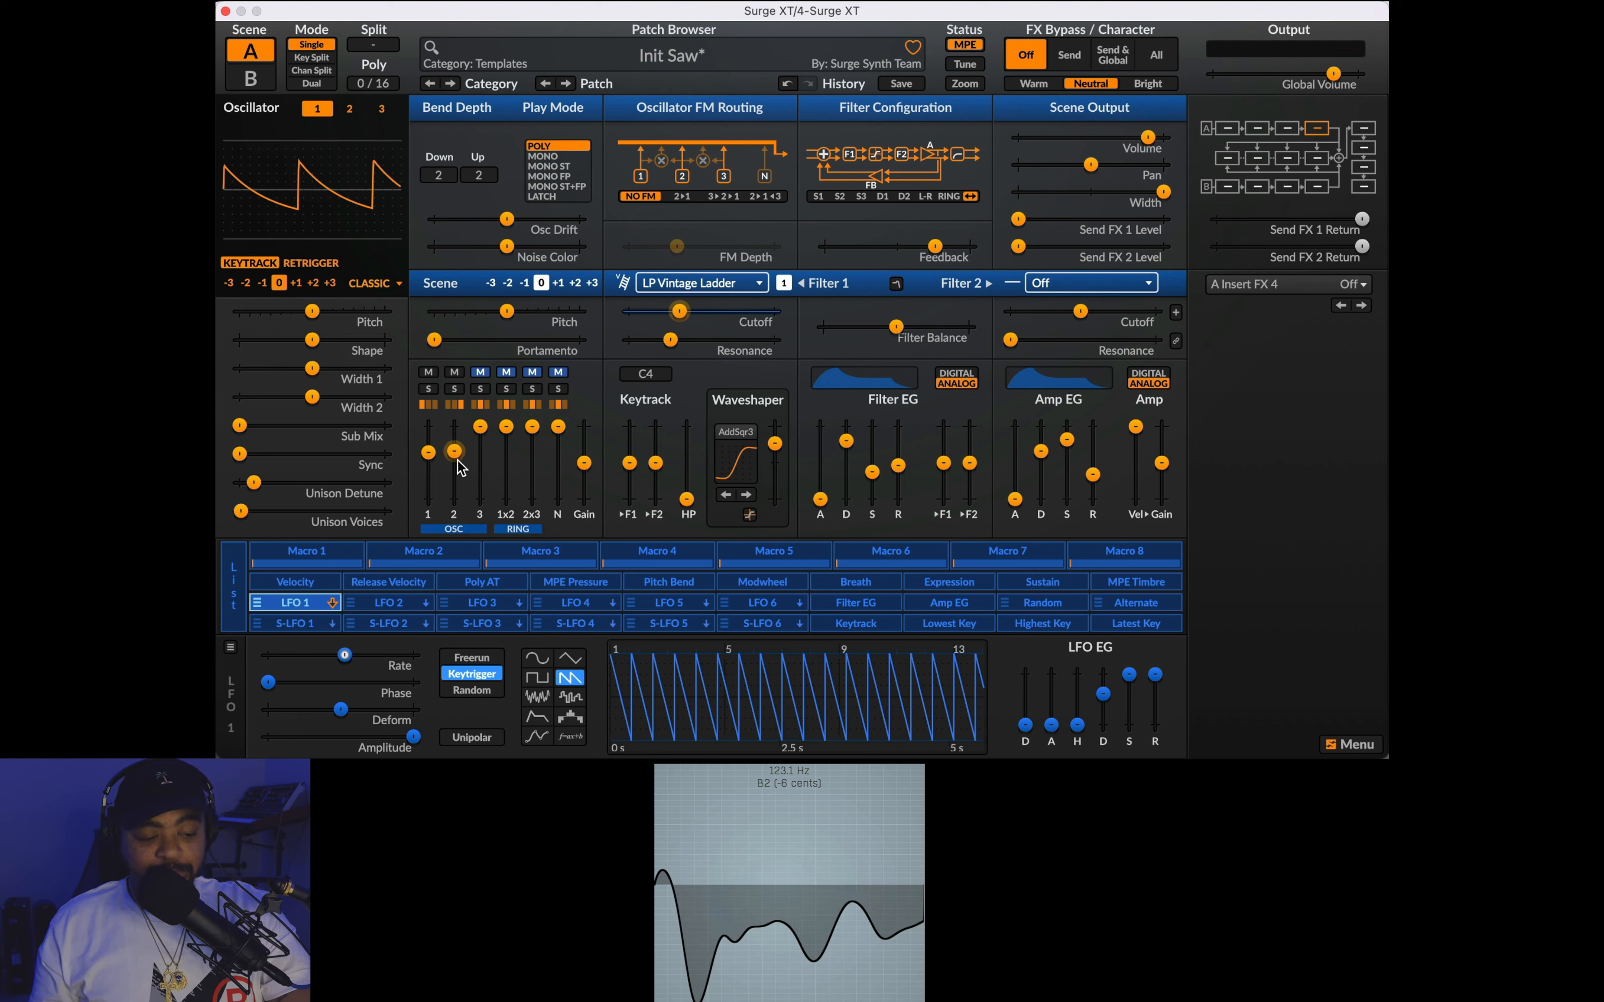
Step: Route LFO 2 to the Filter EG's modulation depth on Filter 1 with a small positive amount
click(396, 605)
click(396, 605)
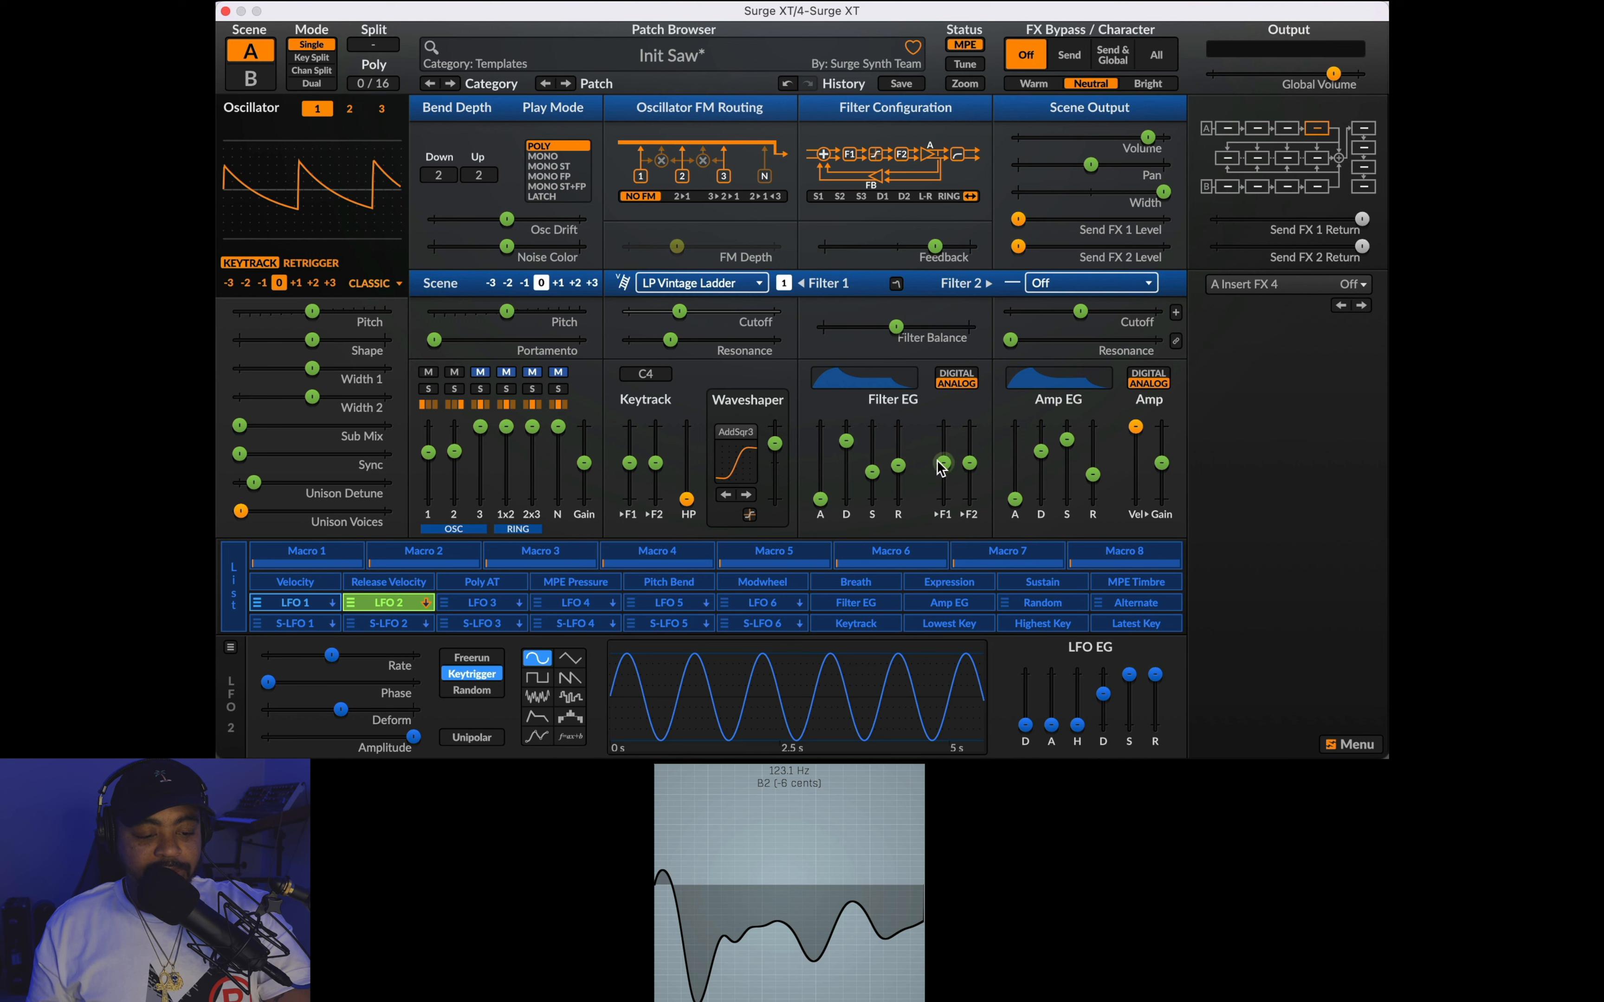
drag(944, 467, 944, 445)
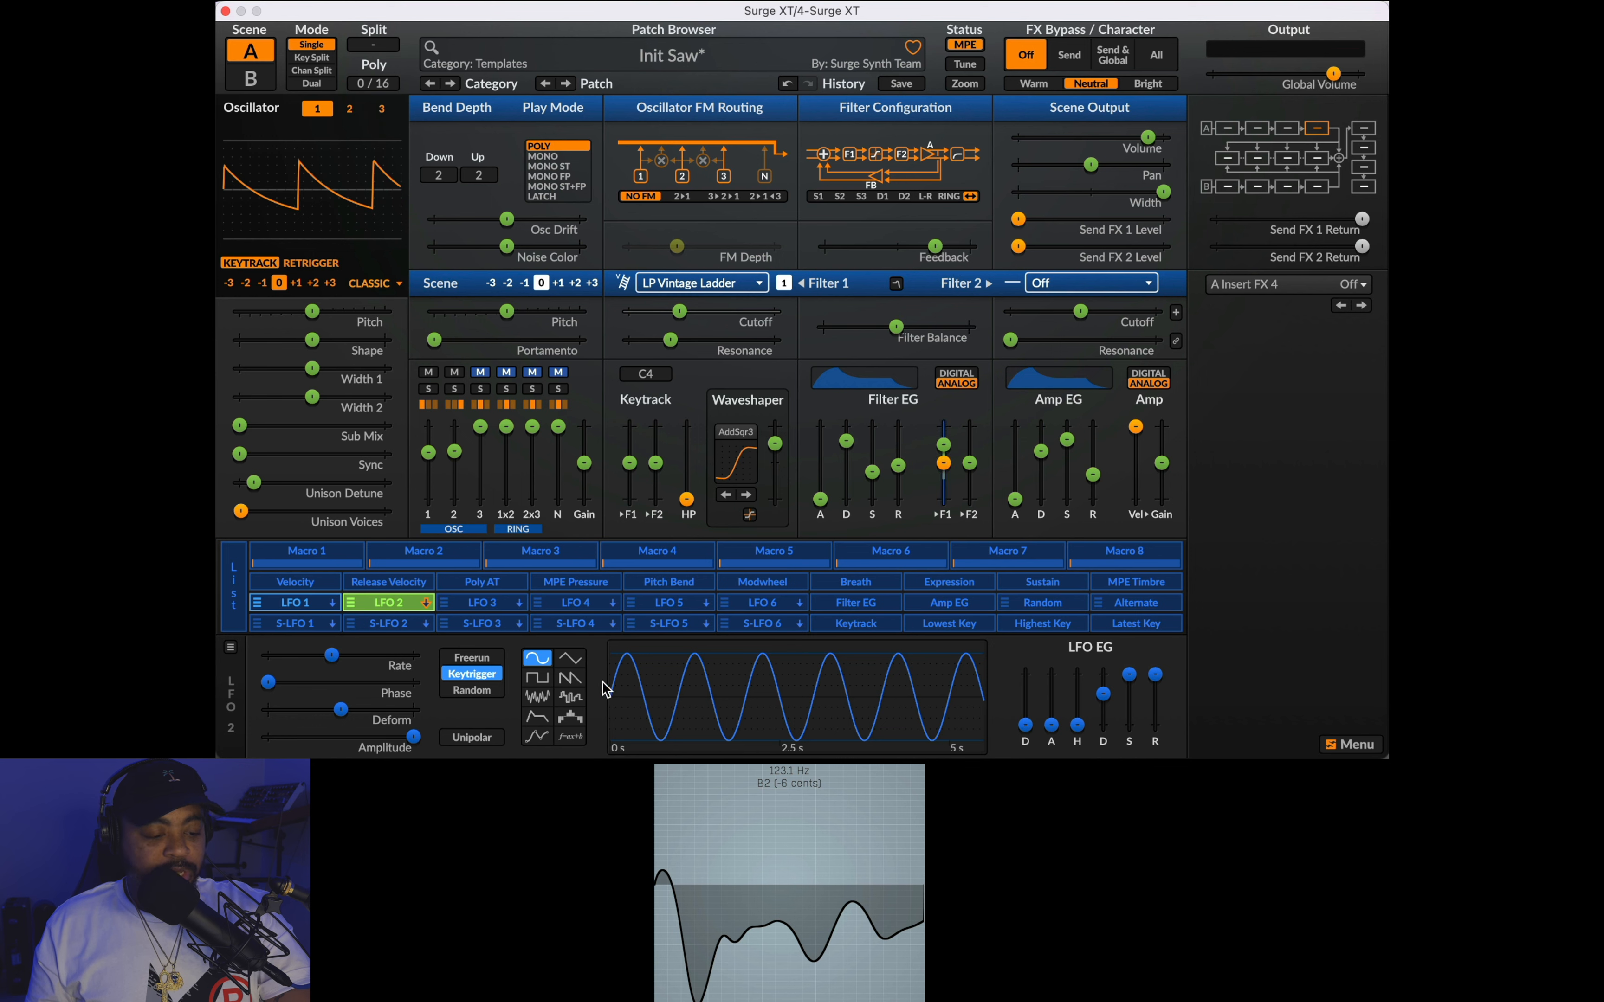
Step: Give LFO 2 a sample-and-hold shape and a slightly faster tempo-synced rate, and reduce its modulation of the Filter EG depth a little
click(577, 701)
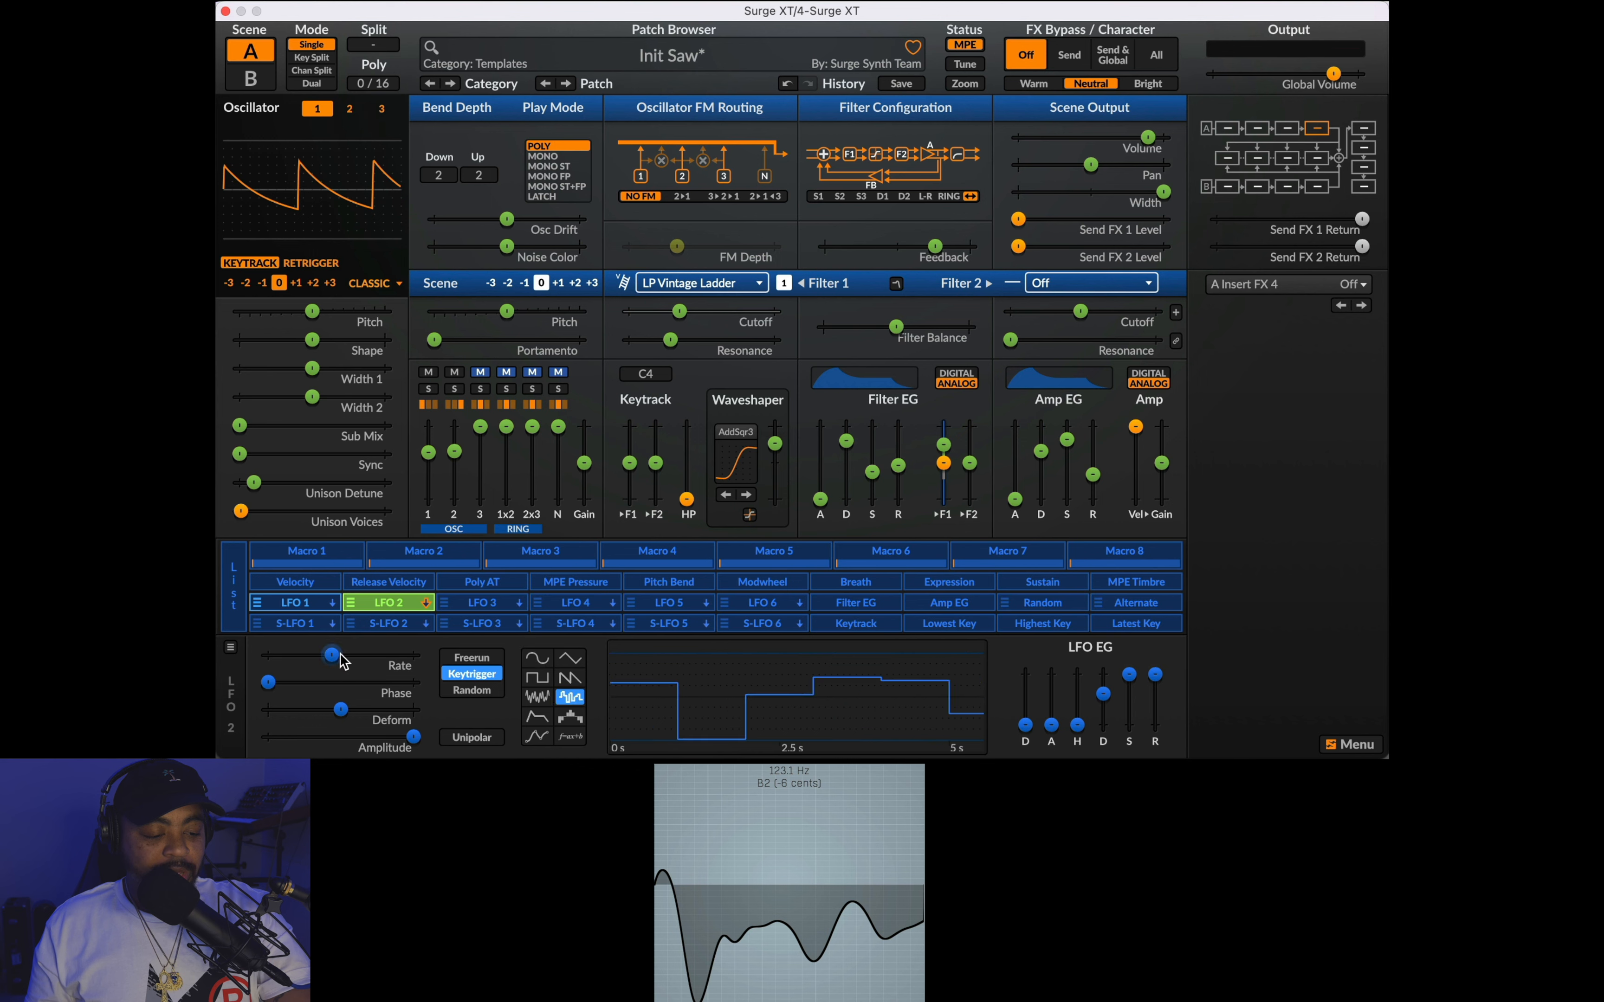
right_click(331, 655)
click(396, 736)
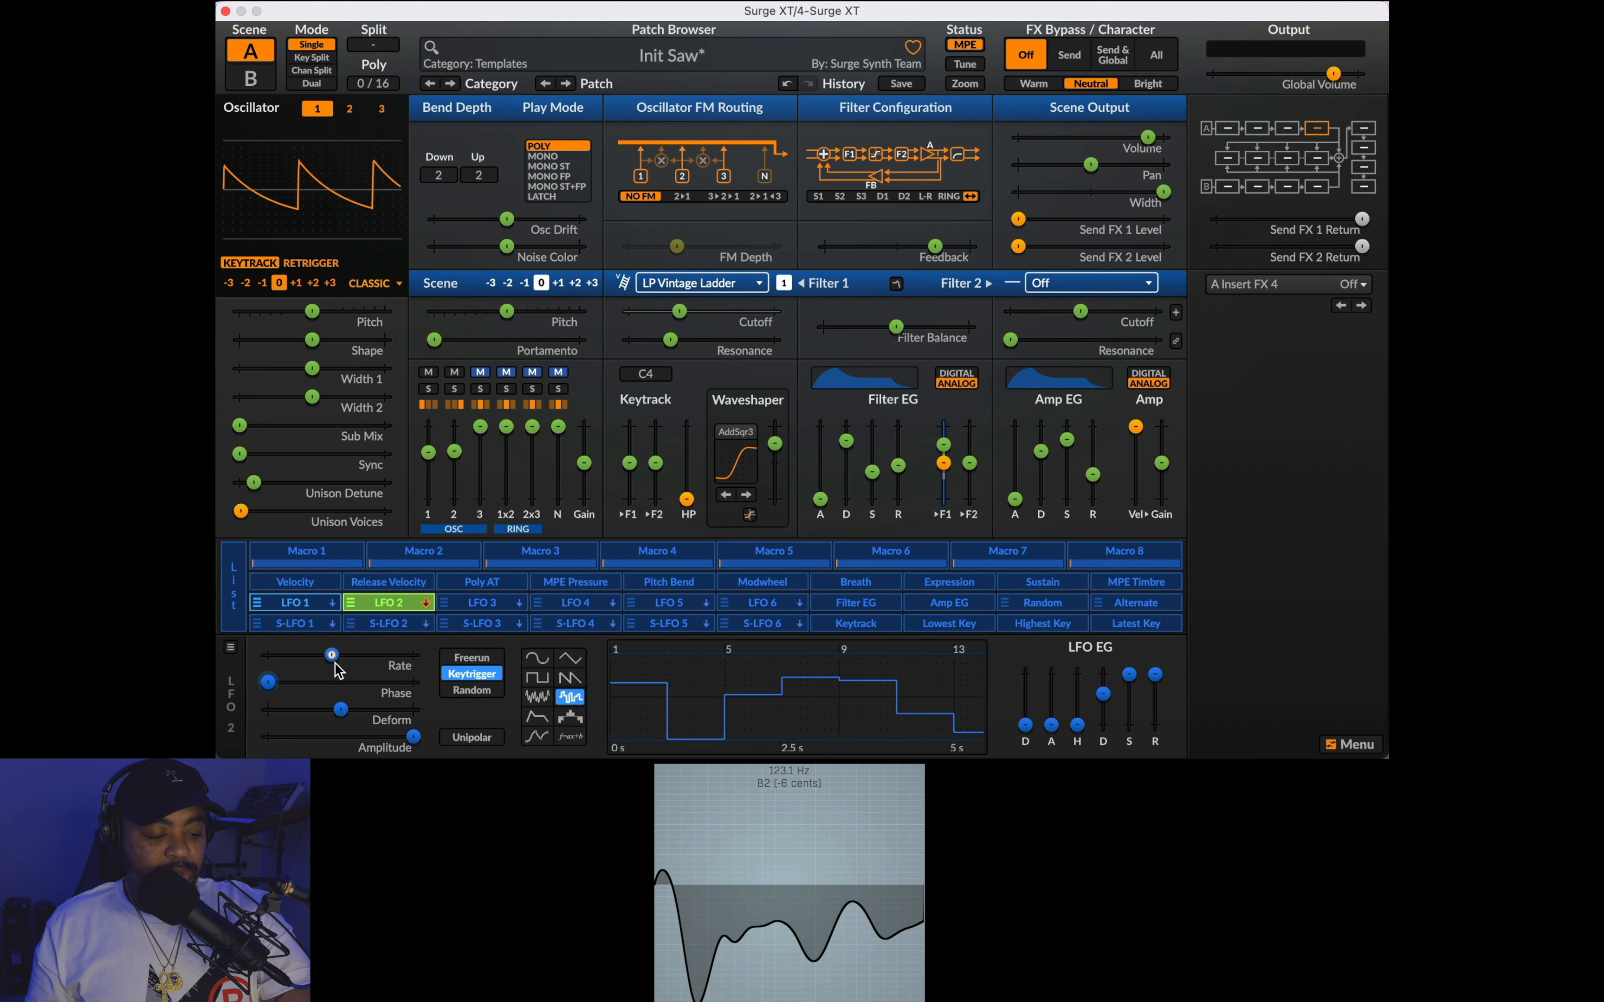
drag(331, 655, 341, 655)
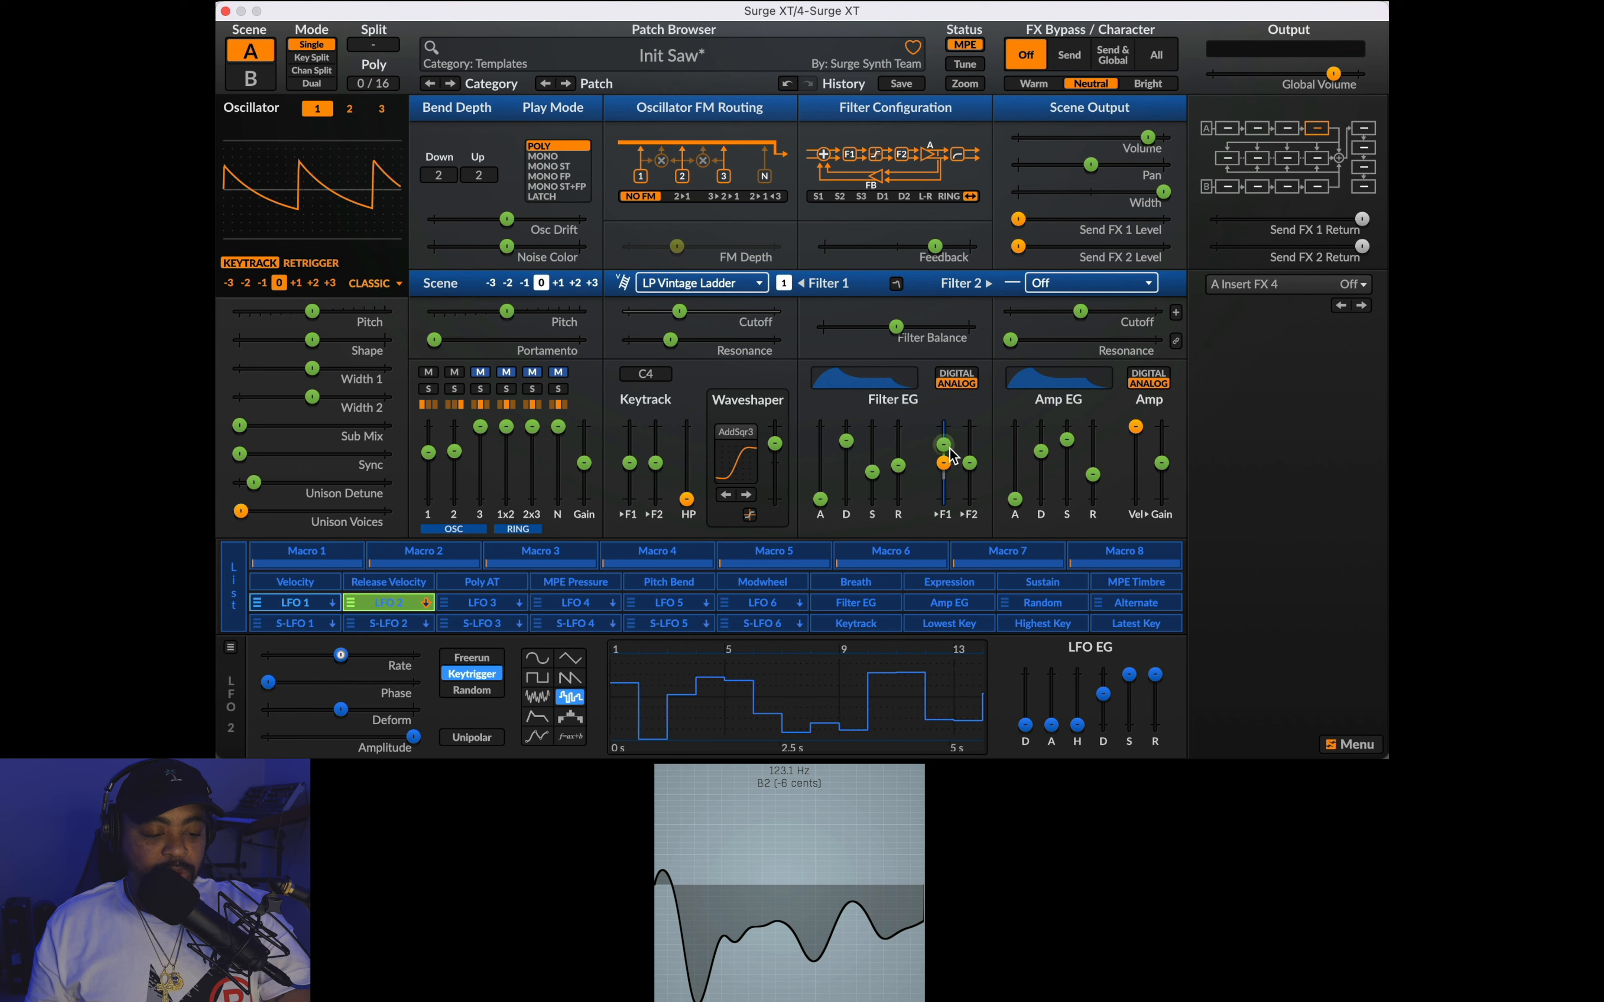
drag(943, 444, 943, 449)
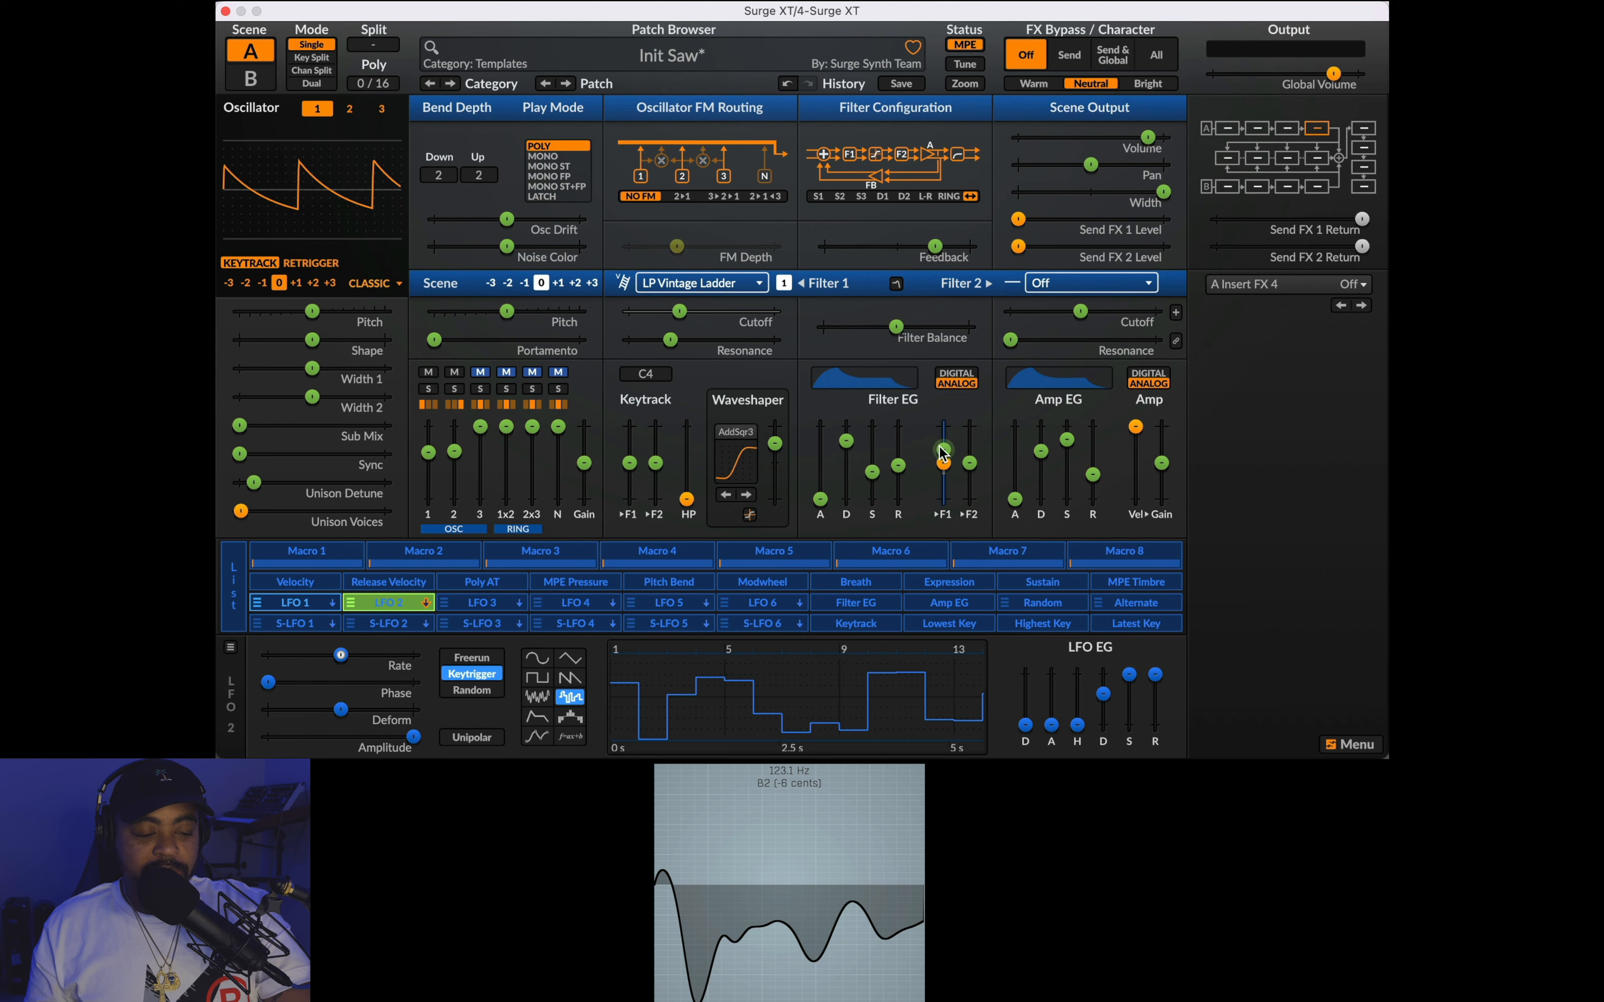
click(382, 608)
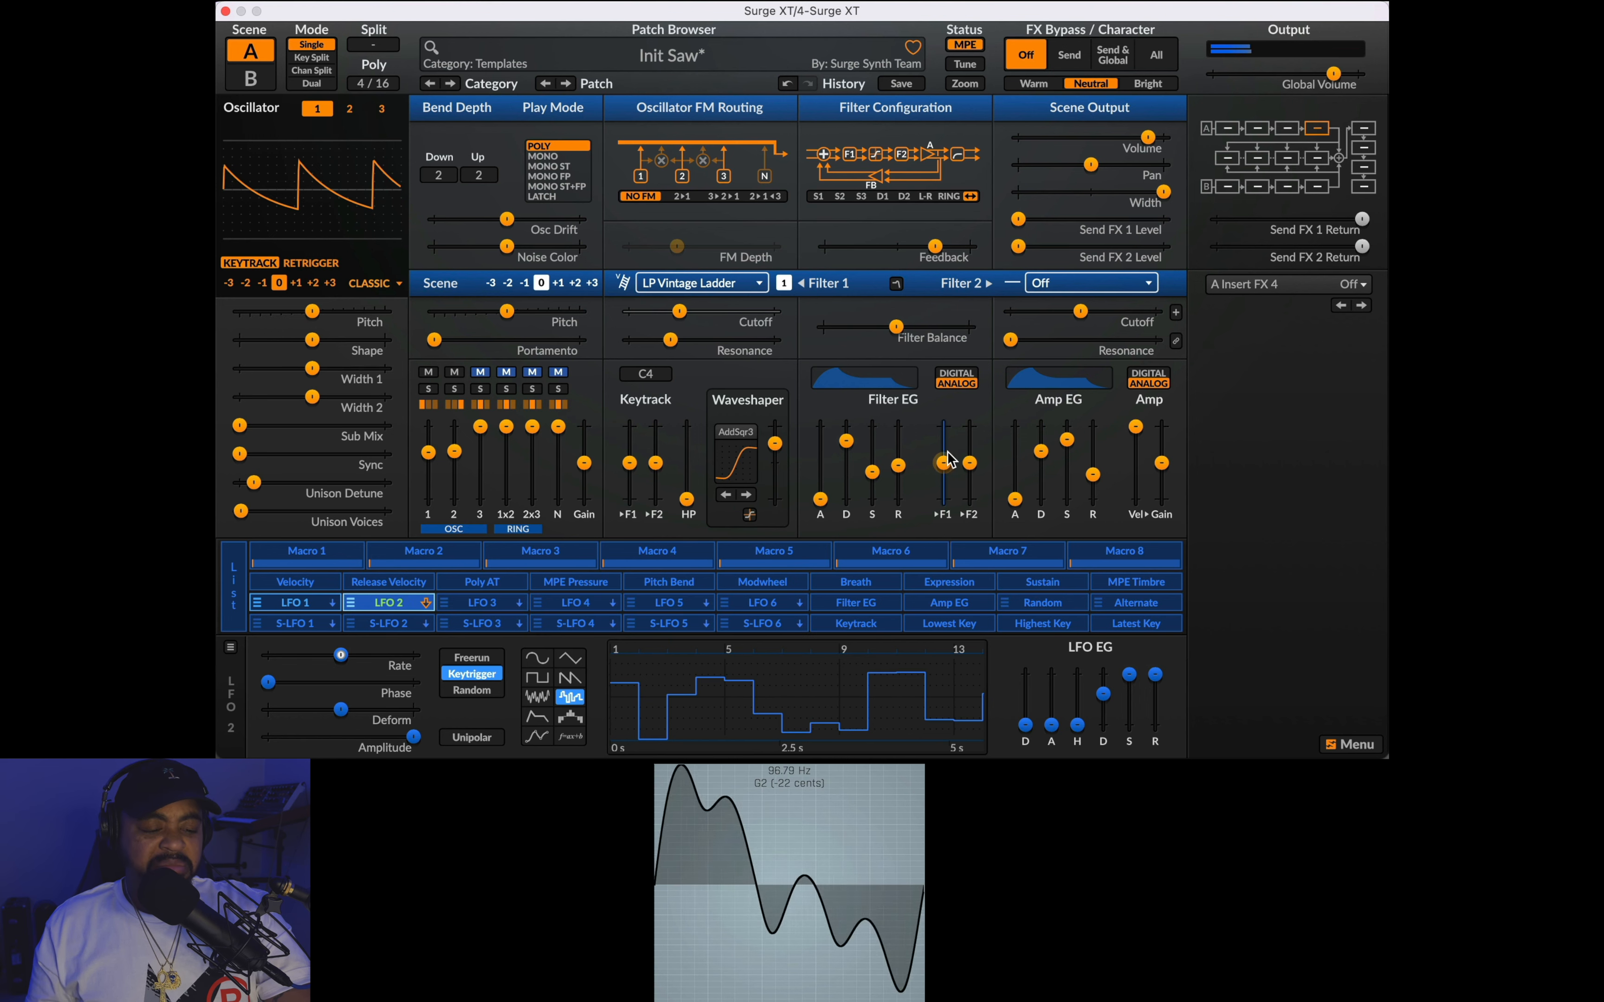
Step: Lengthen the Filter EG's attack and raise its depth on Filter 1, with the cutoff lowered to about a quarter of its range
mouse_move(679, 311)
mouse_down()
mouse_move(663, 311)
mouse_move(742, 311)
mouse_move(701, 311)
mouse_up()
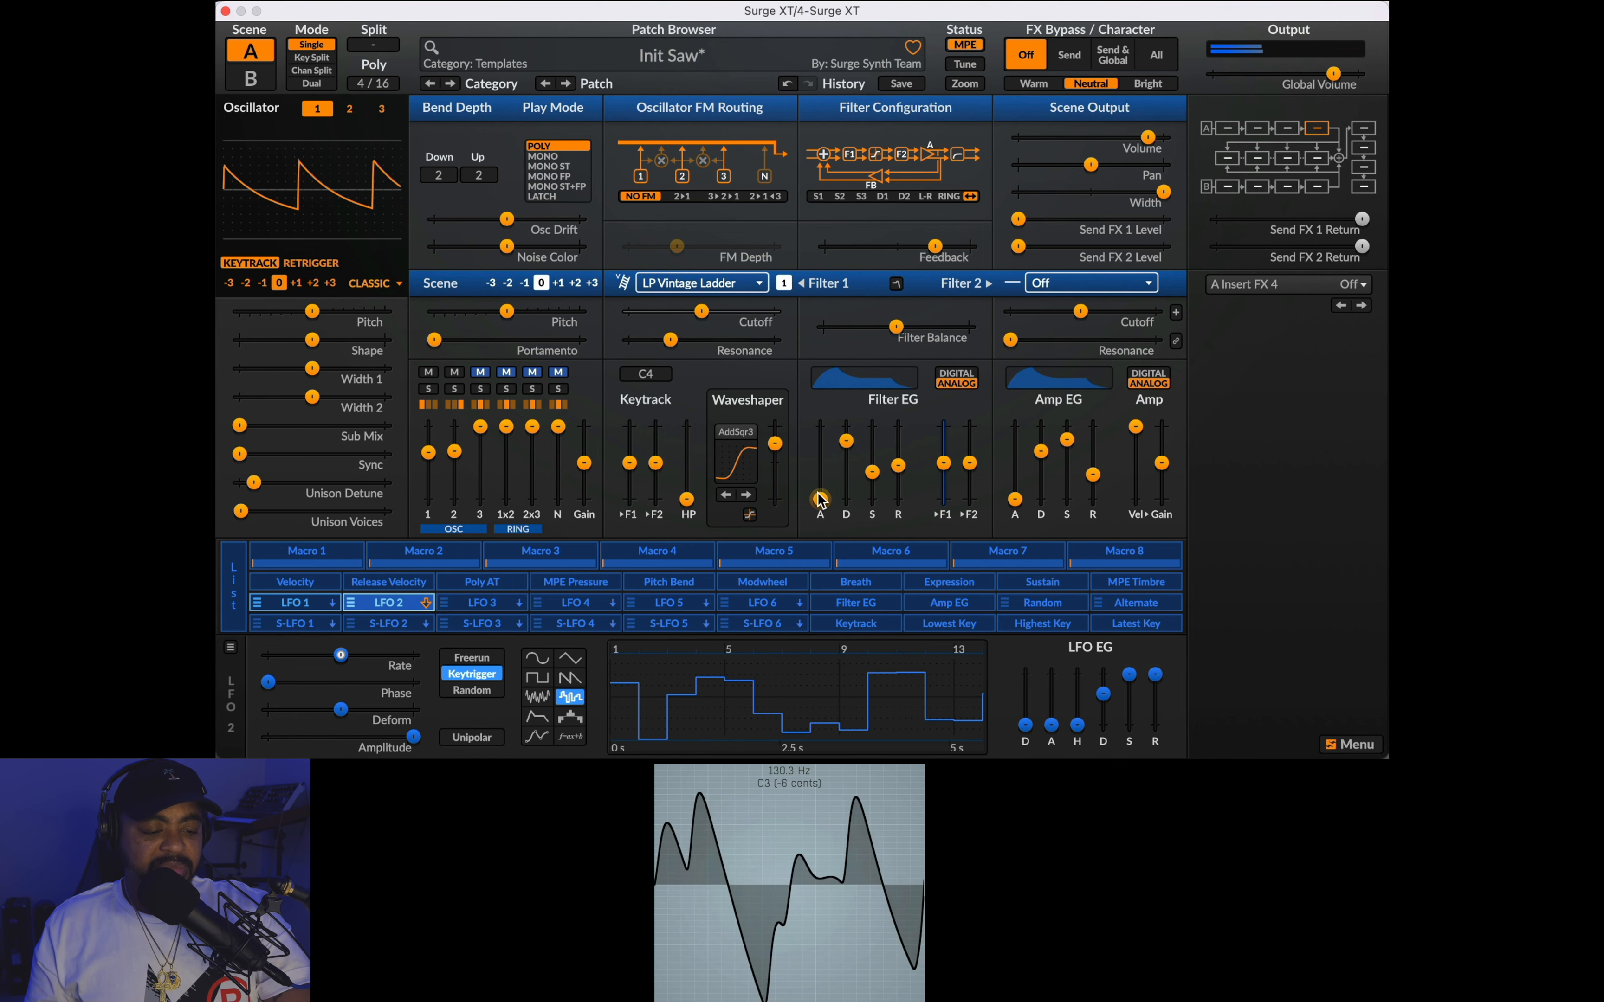
drag(820, 498, 821, 443)
click(701, 311)
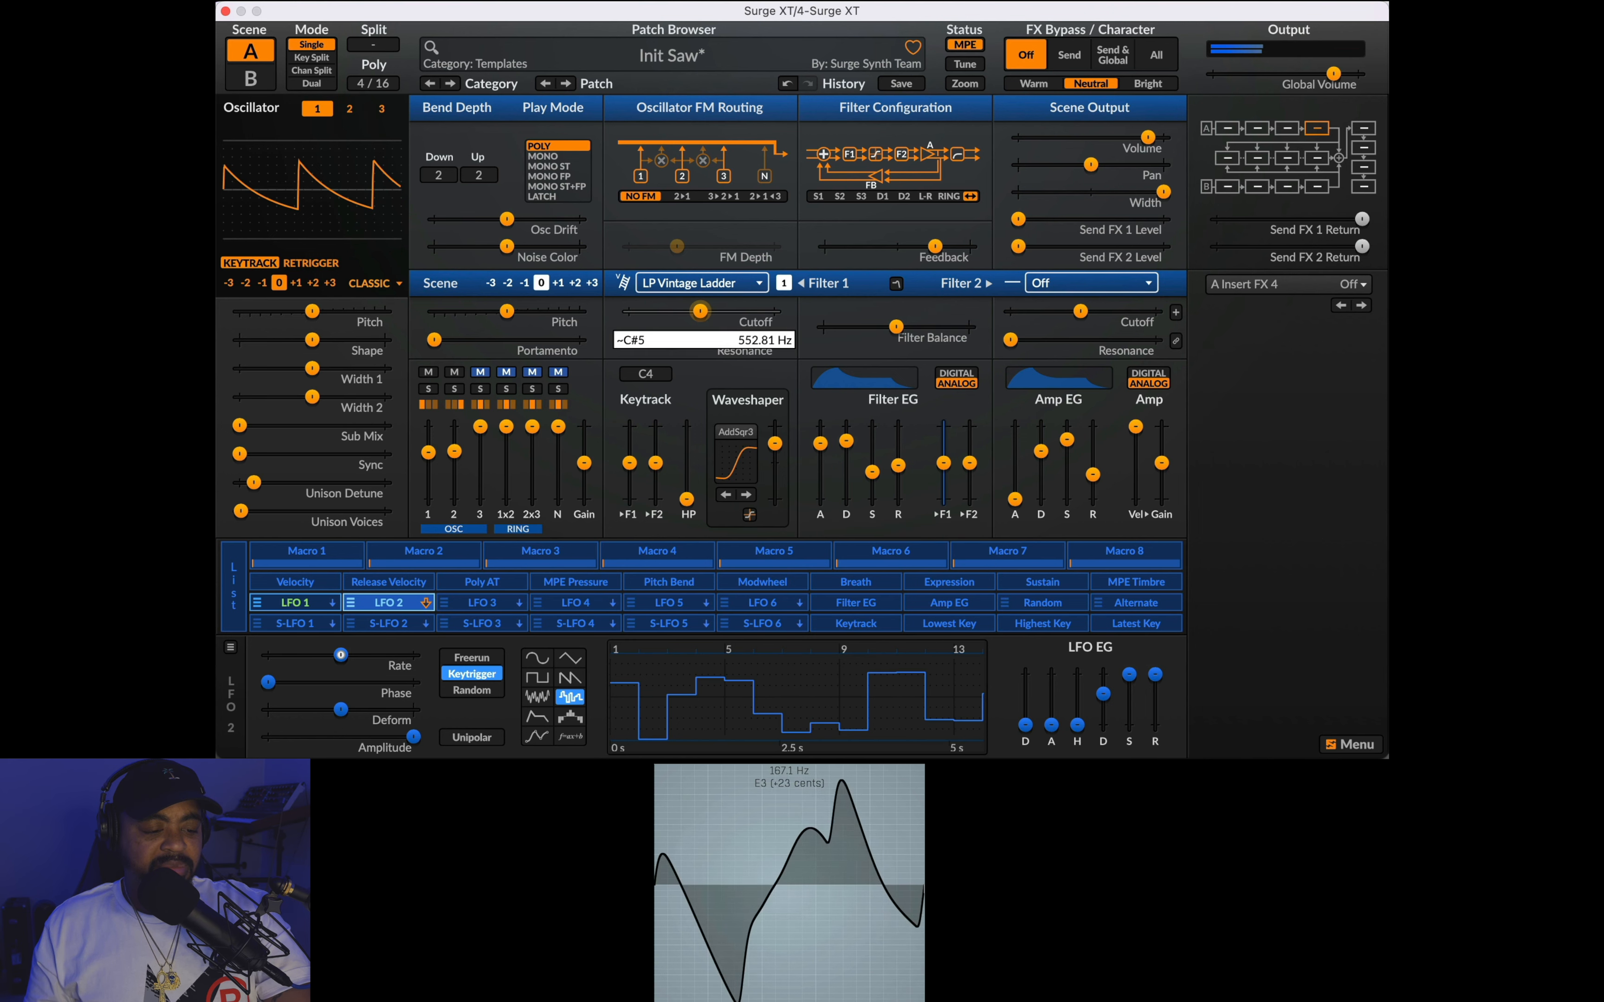
drag(700, 311, 665, 310)
drag(944, 464, 944, 452)
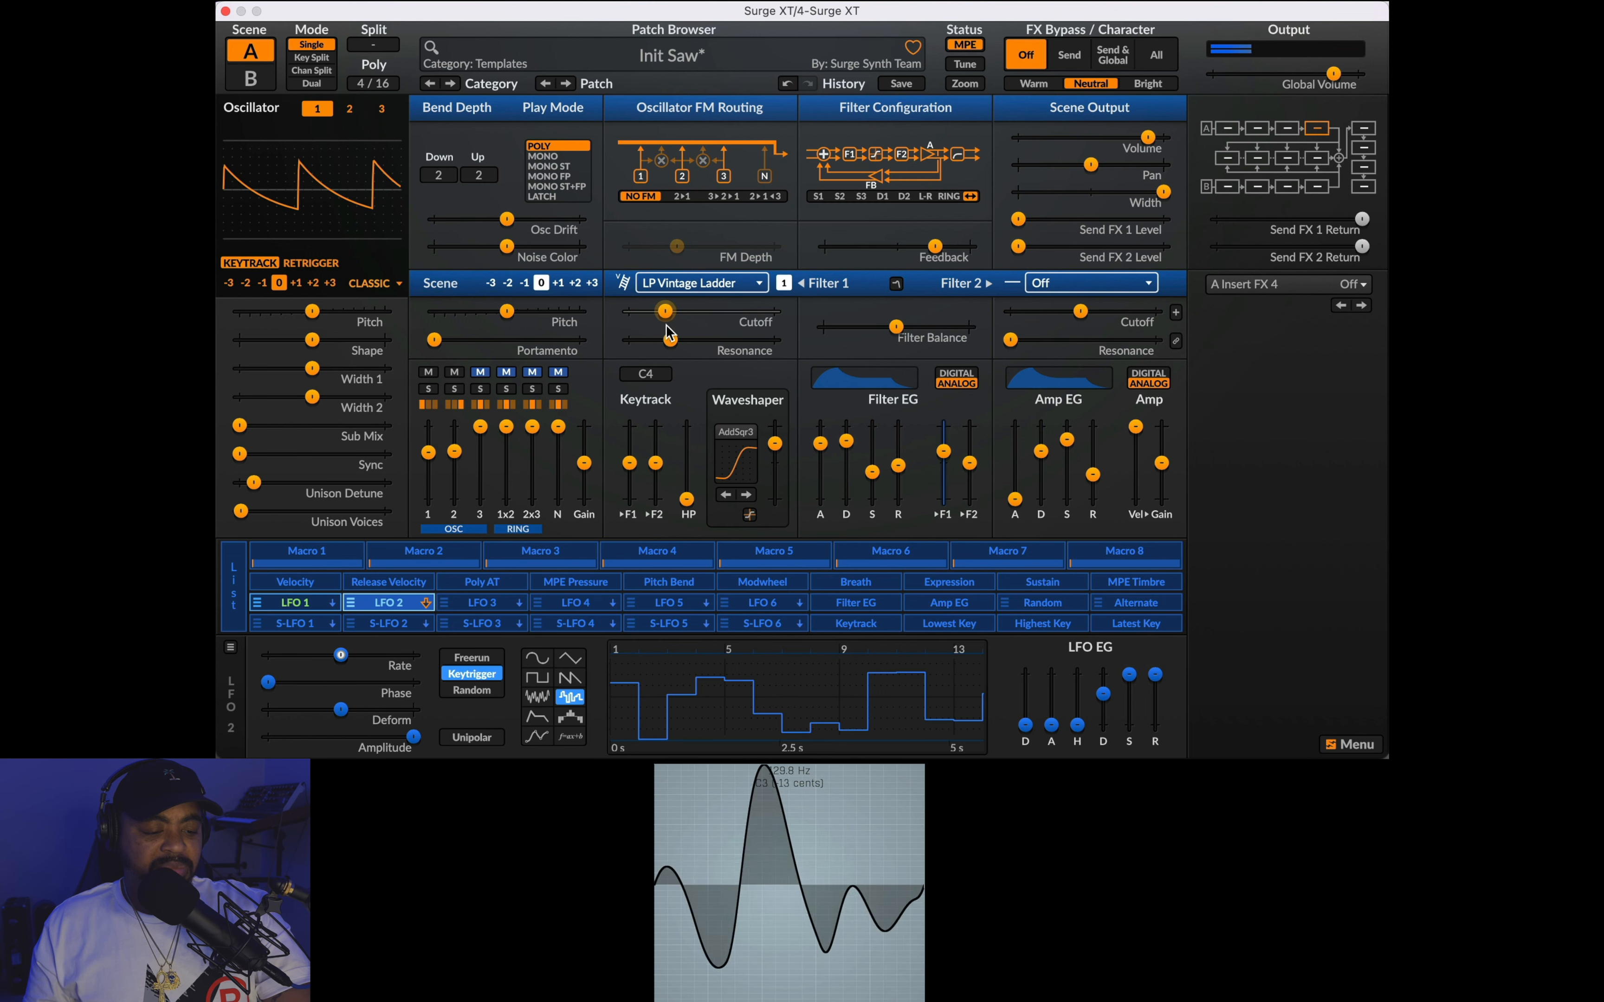